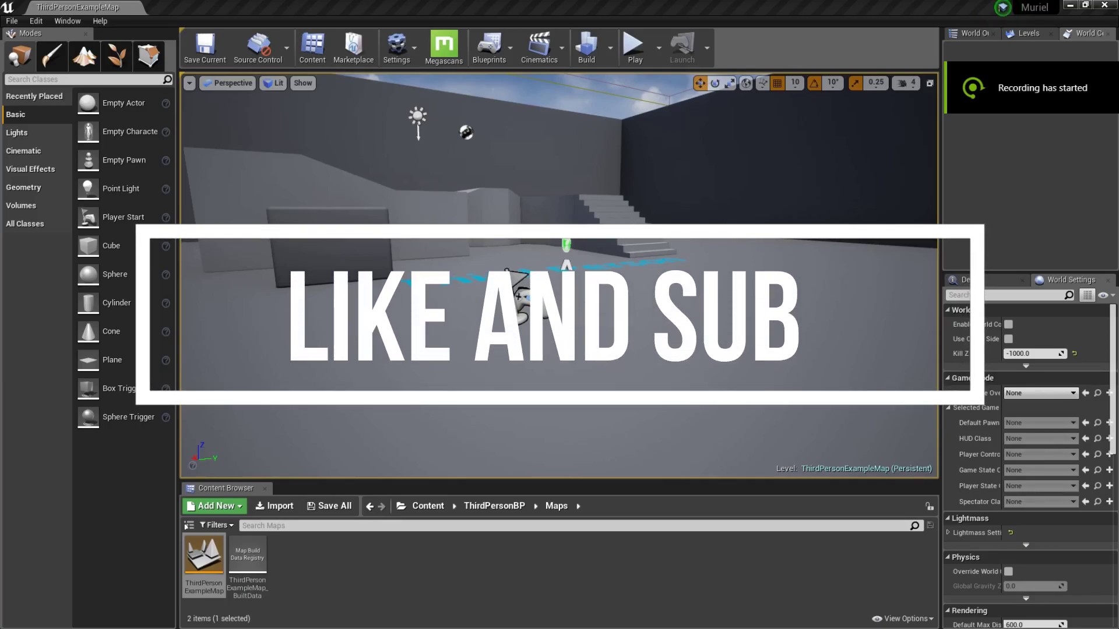
# Step: Fly the camera over the level's floor, walls and stairs, then show the root Content folder
pyautogui.scroll(2, 560, 273)
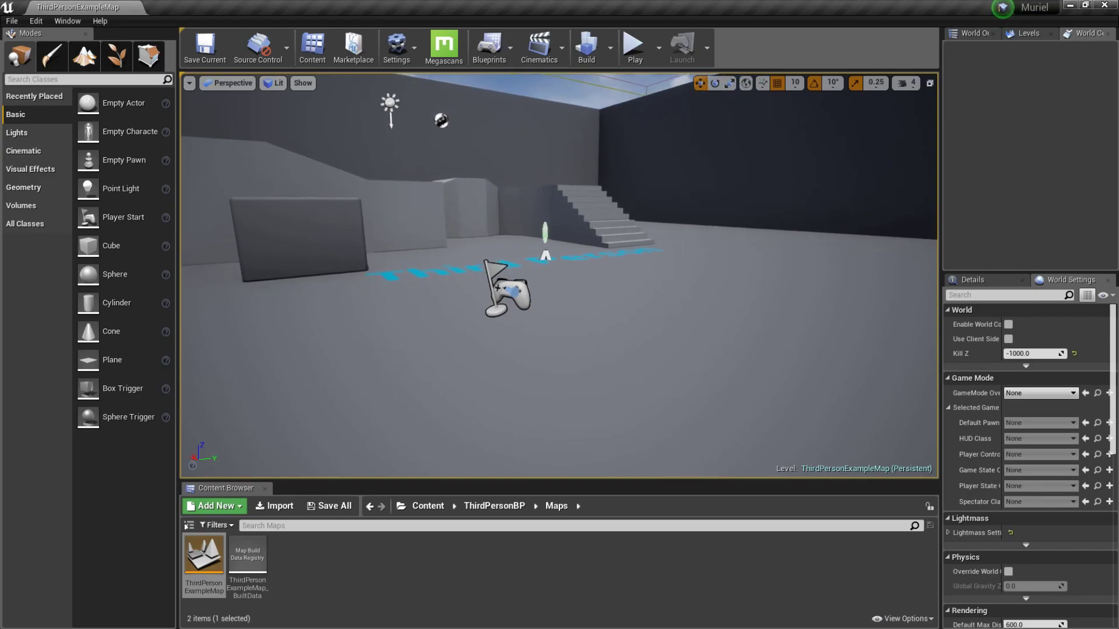
pyautogui.moveTo(559, 274); pyautogui.dragTo(583, 279, button='right')
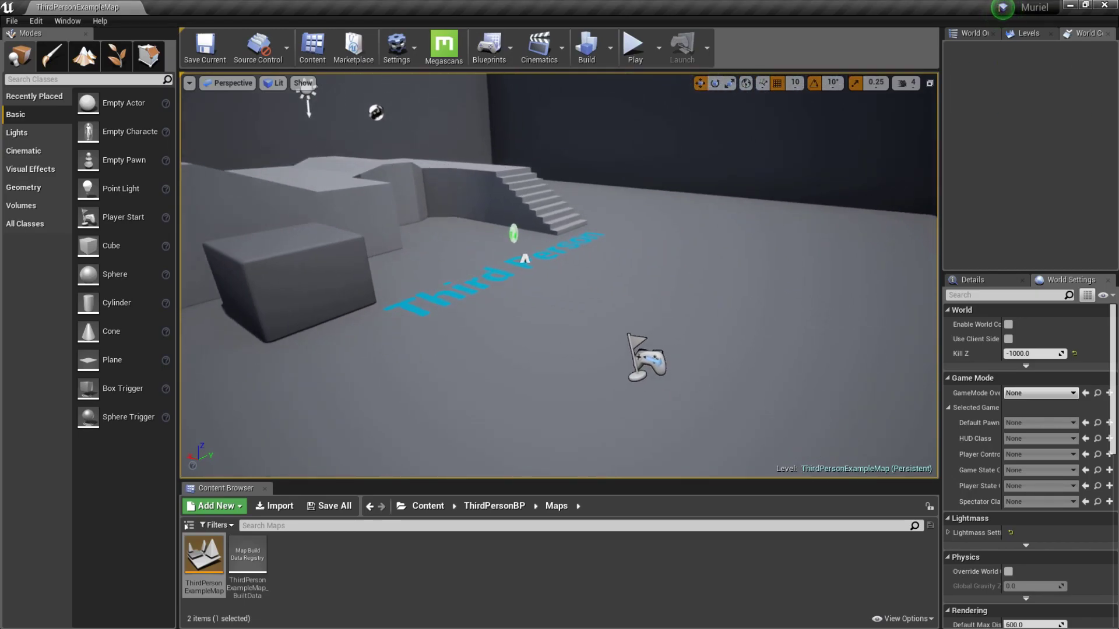
pyautogui.moveTo(257, 318); pyautogui.dragTo(257, 317, button='right')
pyautogui.moveTo(559, 274)
pyautogui.mouseDown(button='right')
pyautogui.moveTo(559, 291)
pyautogui.moveTo(559, 256)
pyautogui.moveTo(501, 491)
pyautogui.mouseUp(button='right')
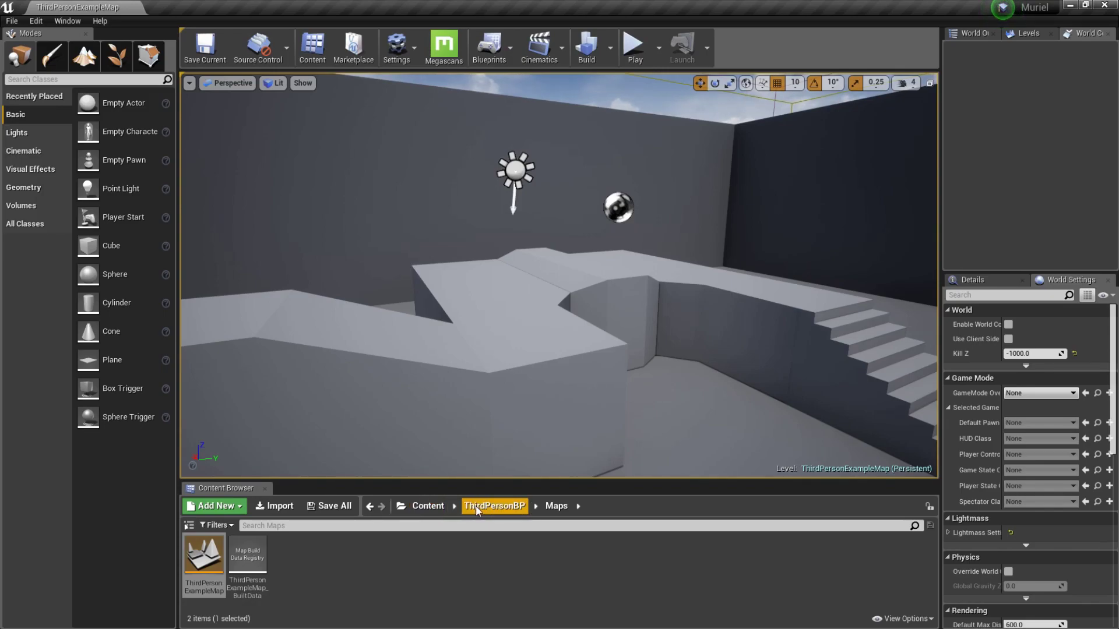
pyautogui.click(441, 509)
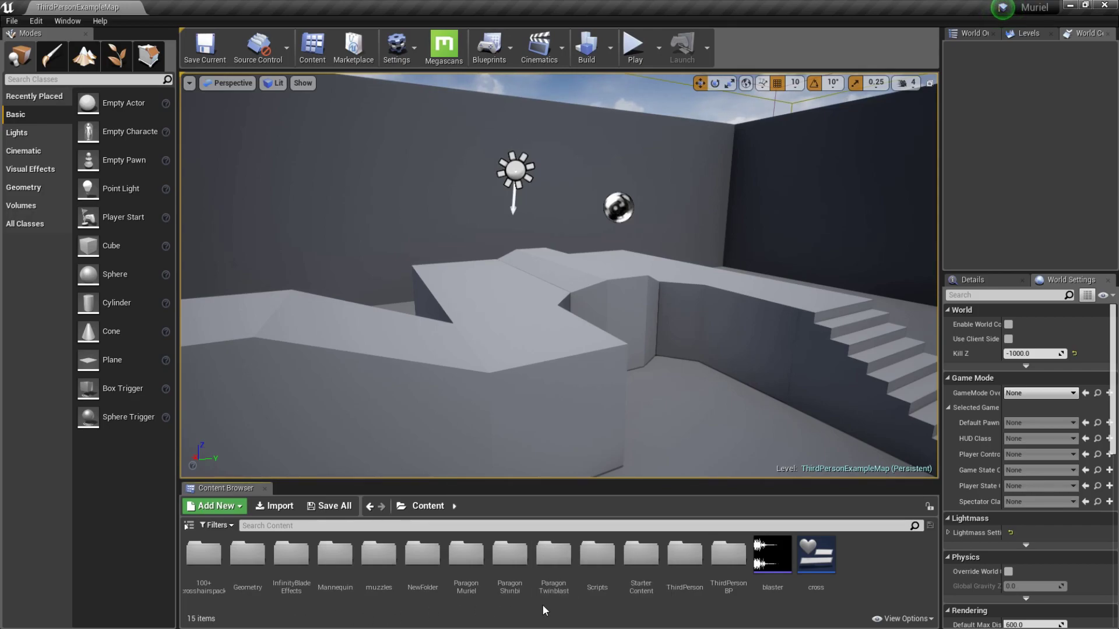
# Step: Browse to ParagonTwinblast > Characters > Heroes > TwinBlast > Animations and filter for vortex assets
pyautogui.doubleClick(543, 582)
pyautogui.doubleClick(204, 554)
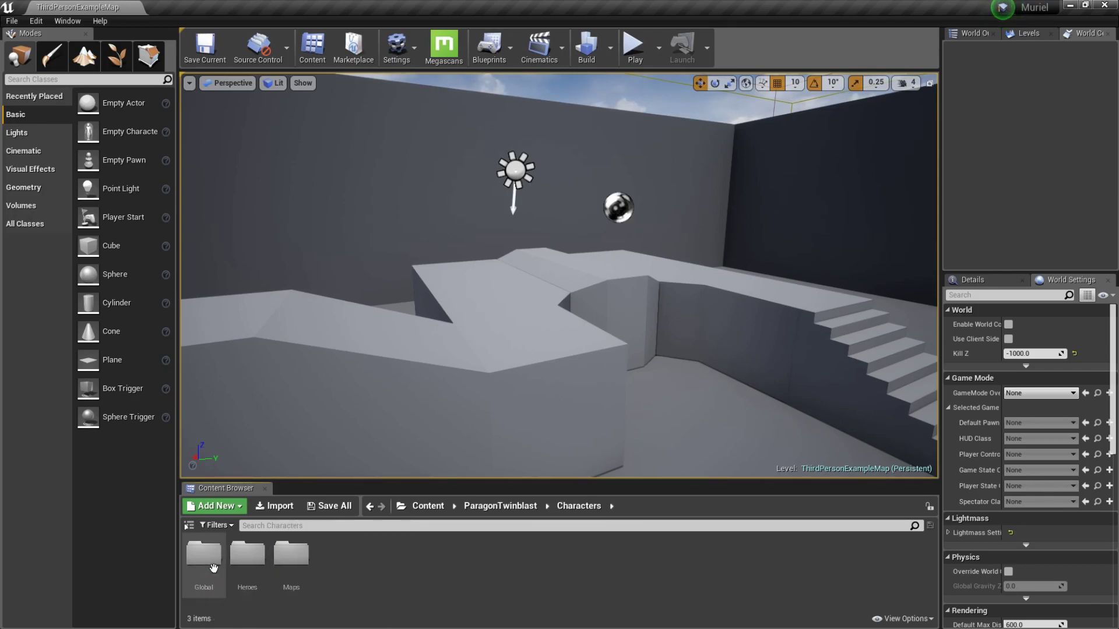
pyautogui.doubleClick(247, 553)
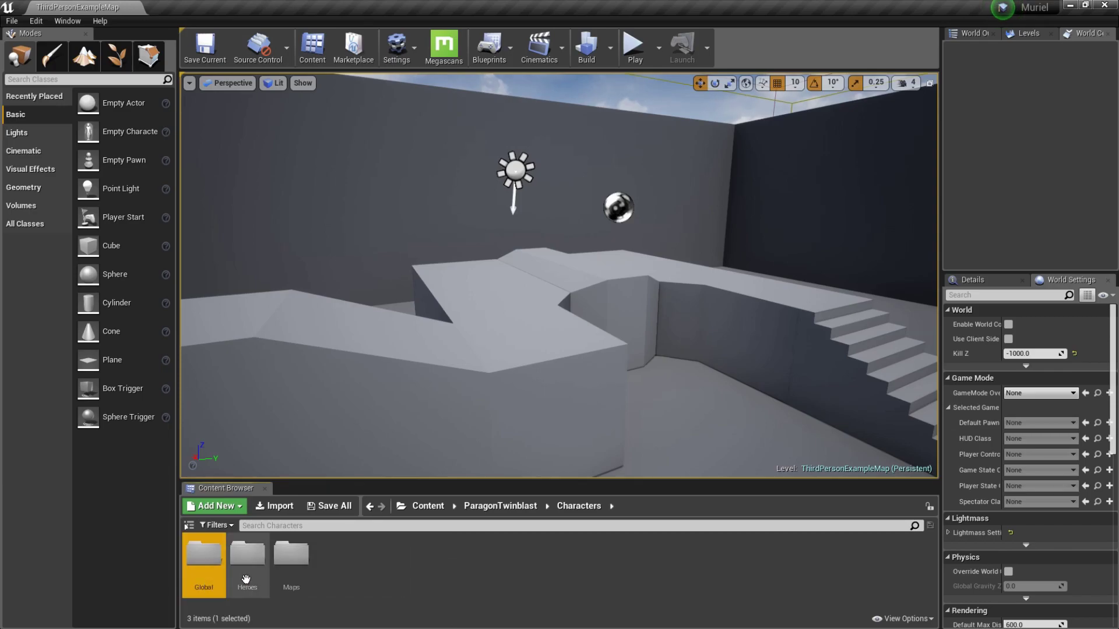
pyautogui.doubleClick(204, 554)
pyautogui.doubleClick(204, 554)
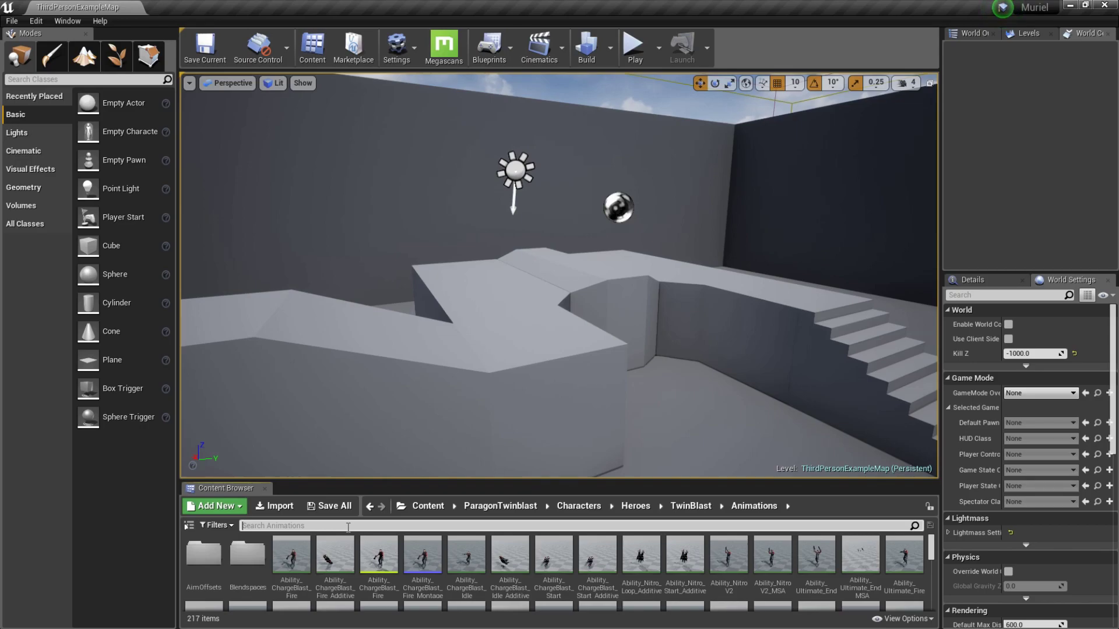
pyautogui.write('vortex')
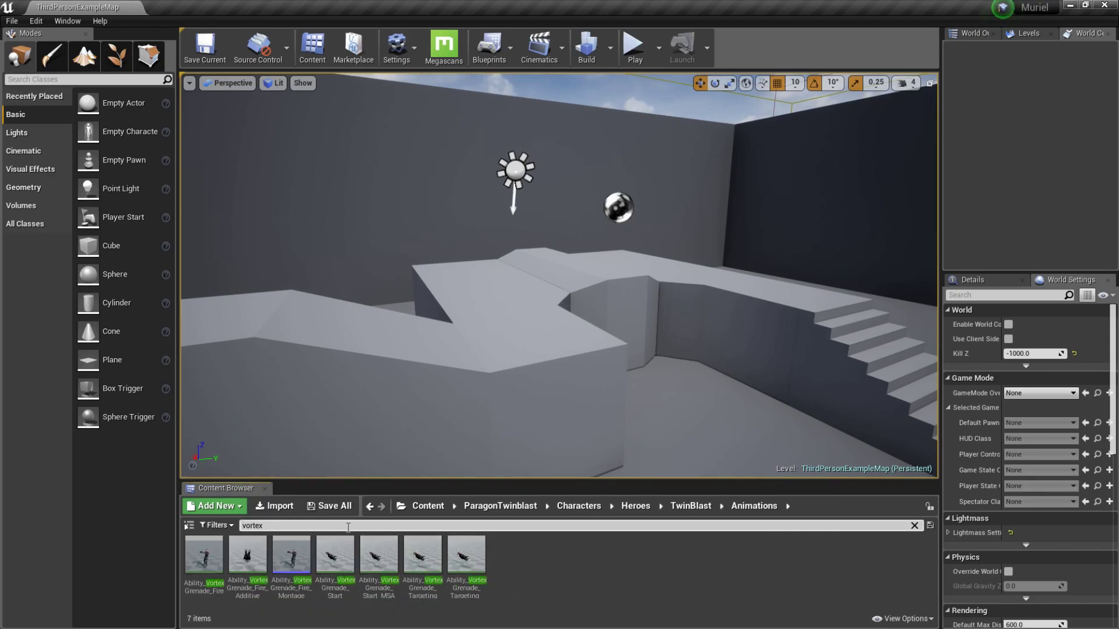
# Step: Create an AnimMontage from the Ability_VortexGrenade_Fire animation and open it
pyautogui.click(207, 559)
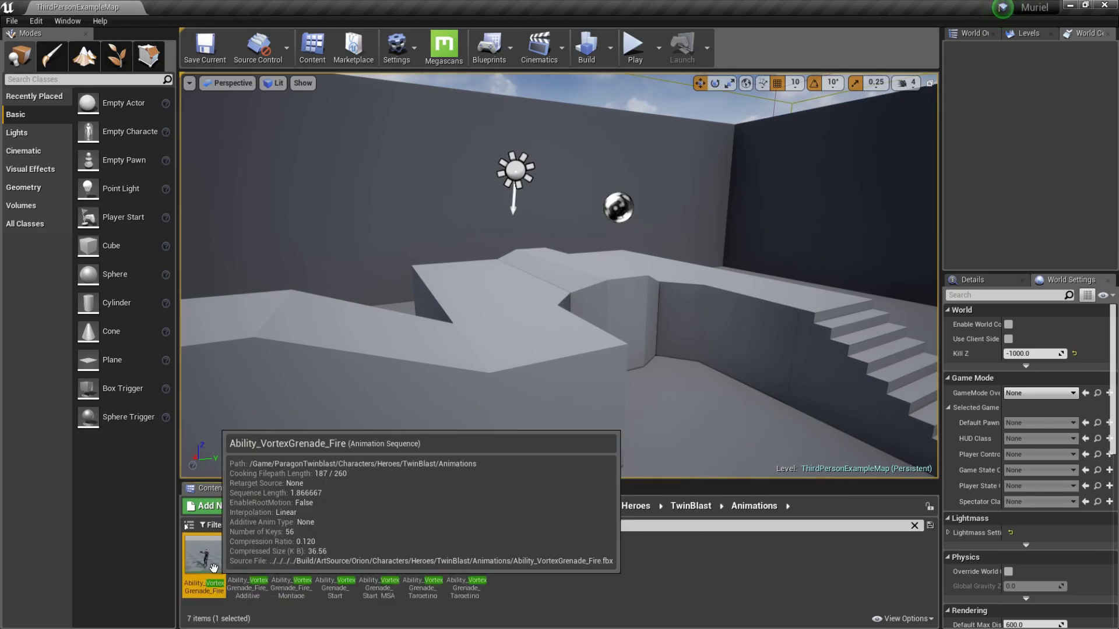
pyautogui.rightClick(208, 562)
pyautogui.moveTo(307, 249)
pyautogui.moveTo(304, 197)
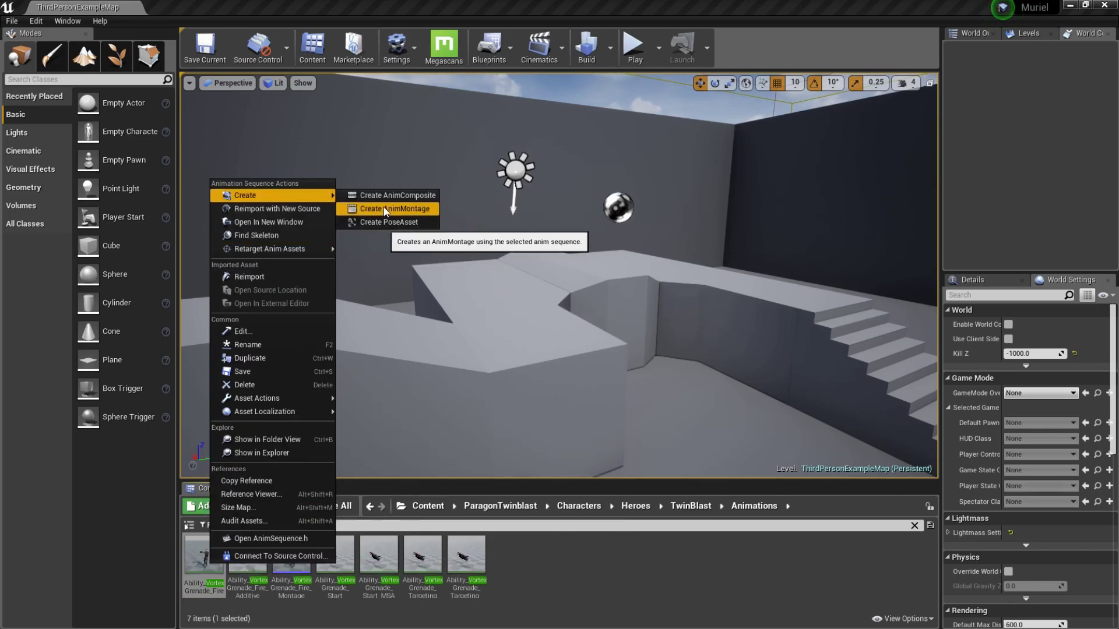
pyautogui.click(619, 597)
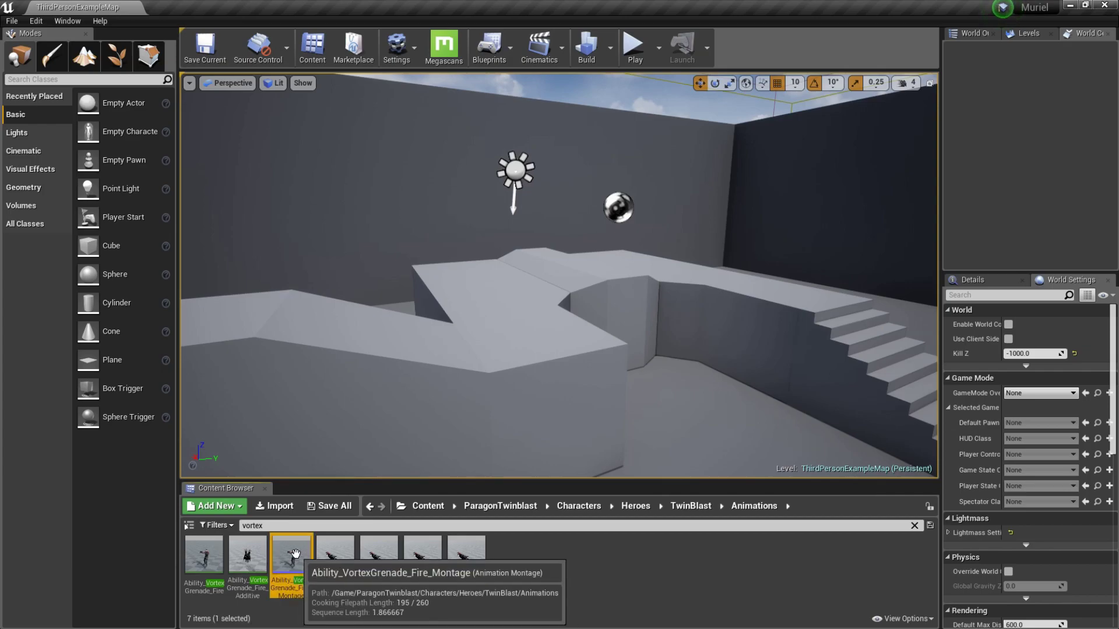
pyautogui.doubleClick(291, 559)
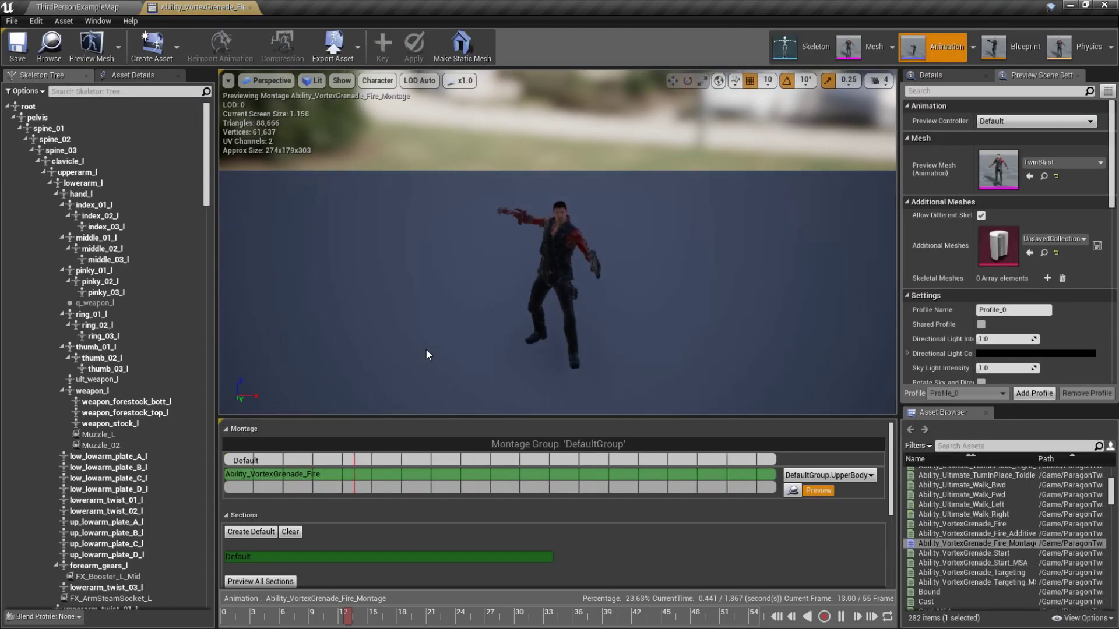
# Step: Set the montage slot to DefaultGroup.UpperBody, pause the preview and scrub back to about frame 24
pyautogui.click(827, 476)
pyautogui.click(849, 540)
pyautogui.click(841, 616)
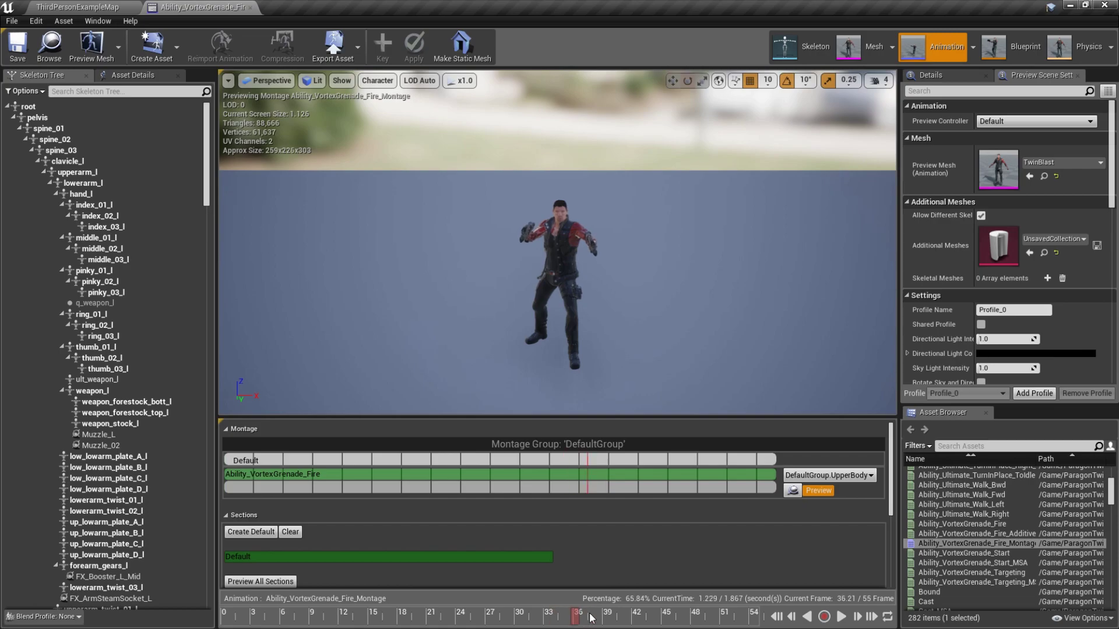
pyautogui.moveTo(890, 486); pyautogui.dragTo(875, 562)
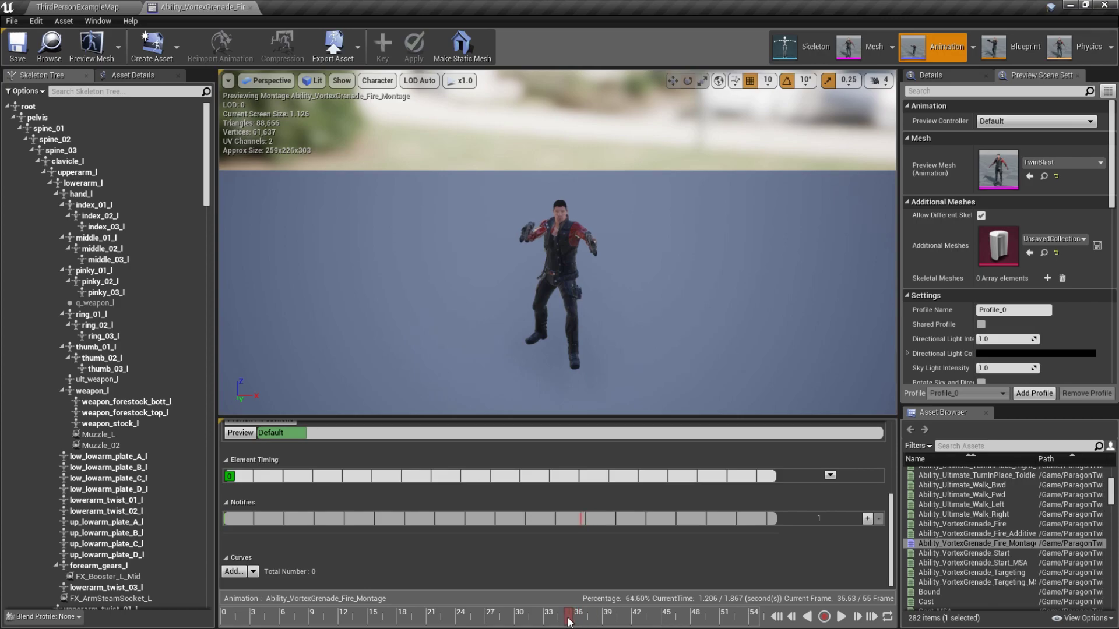
pyautogui.moveTo(518, 619)
pyautogui.mouseDown()
pyautogui.moveTo(418, 616)
pyautogui.moveTo(457, 619)
pyautogui.mouseUp()
# Step: Add a SaveAttack notify on the Notifies track at the current frame
pyautogui.rightClick(463, 516)
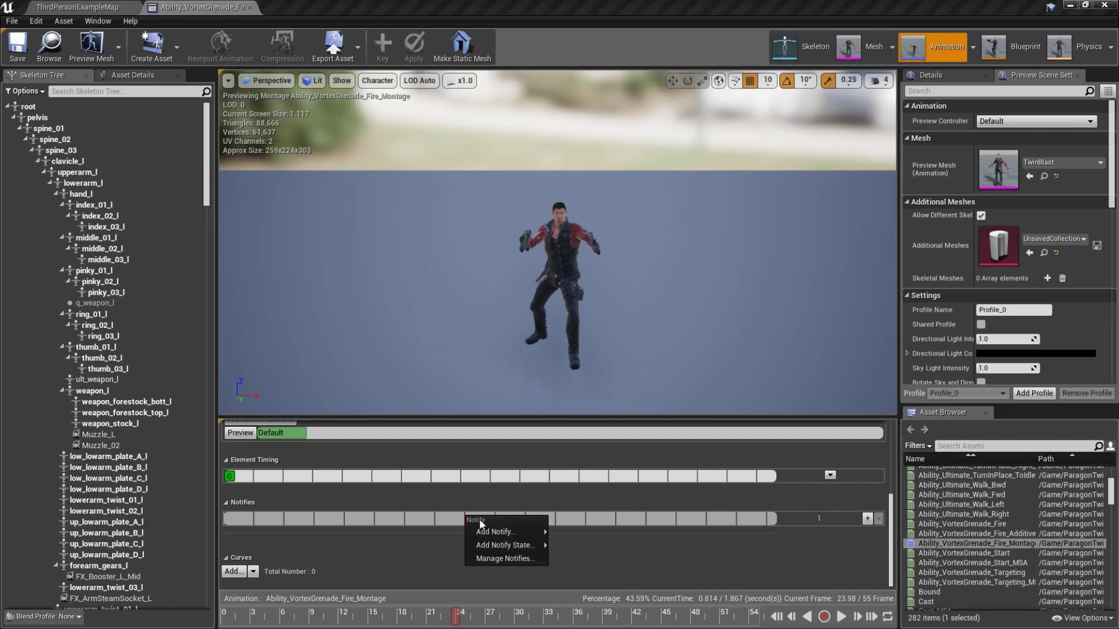
pyautogui.moveTo(505, 544)
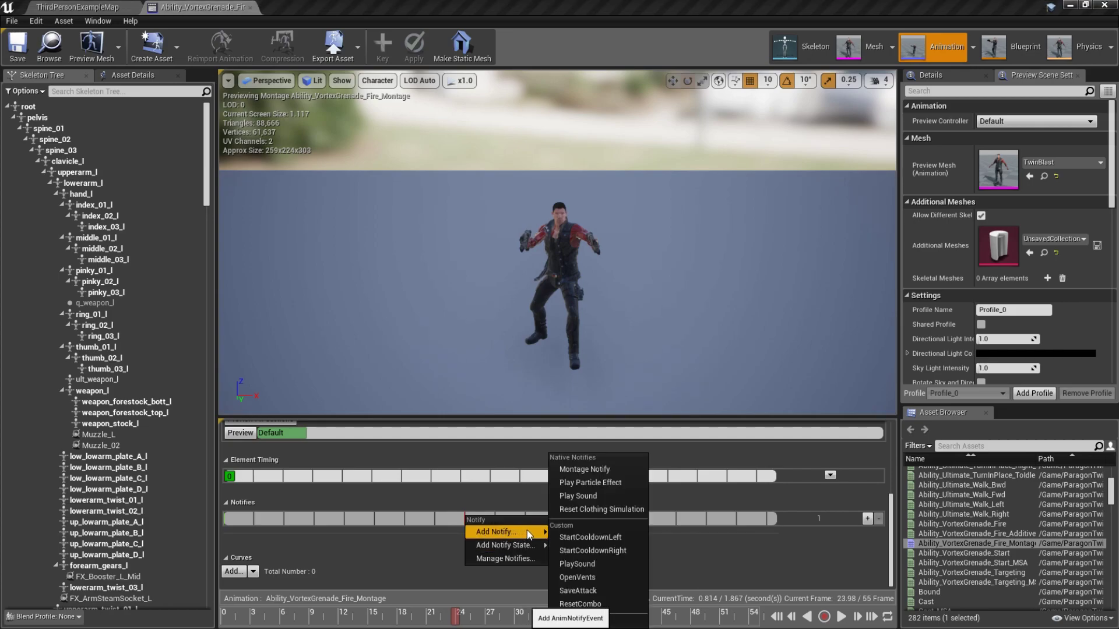
pyautogui.click(615, 590)
# Step: Add a ResetCombo notify near frame 41, then return to the level editor
pyautogui.click(621, 617)
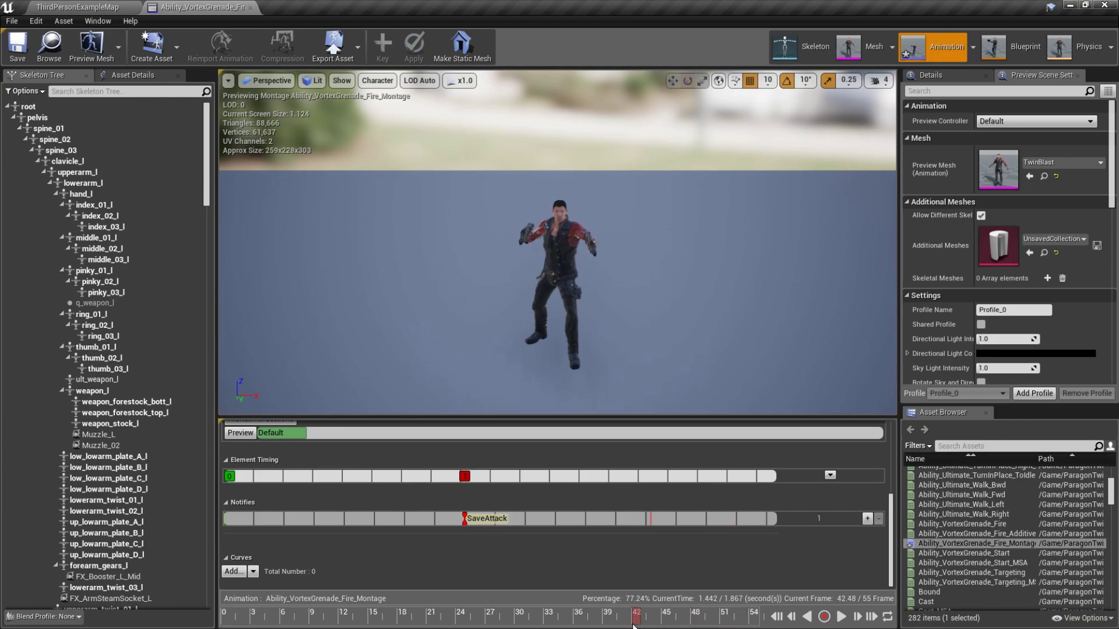
pyautogui.rightClick(641, 519)
pyautogui.moveTo(699, 549)
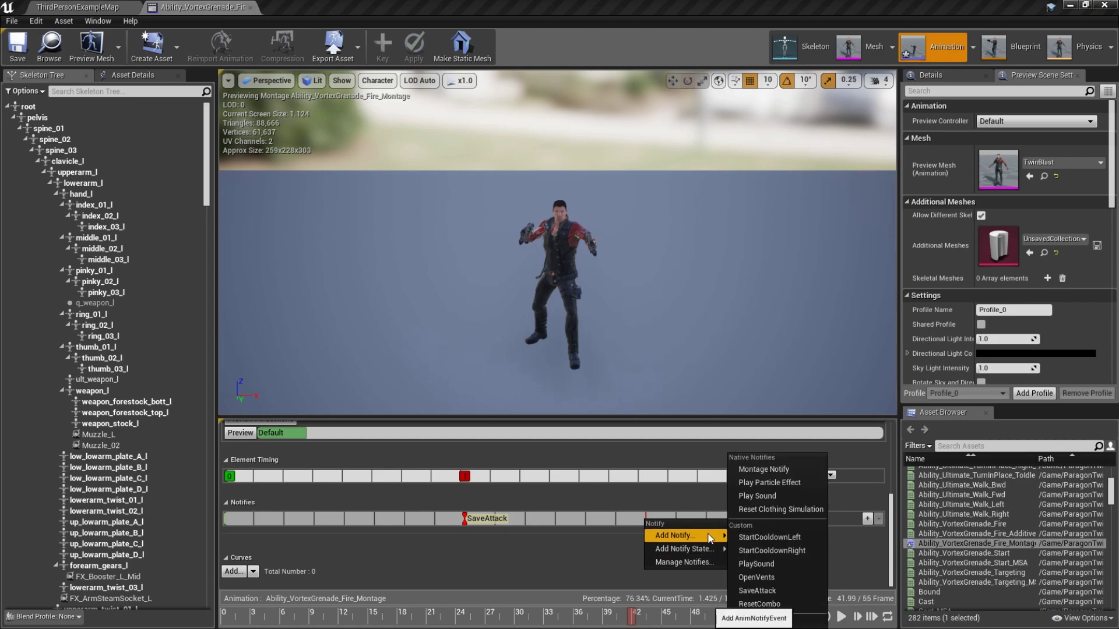
pyautogui.click(764, 604)
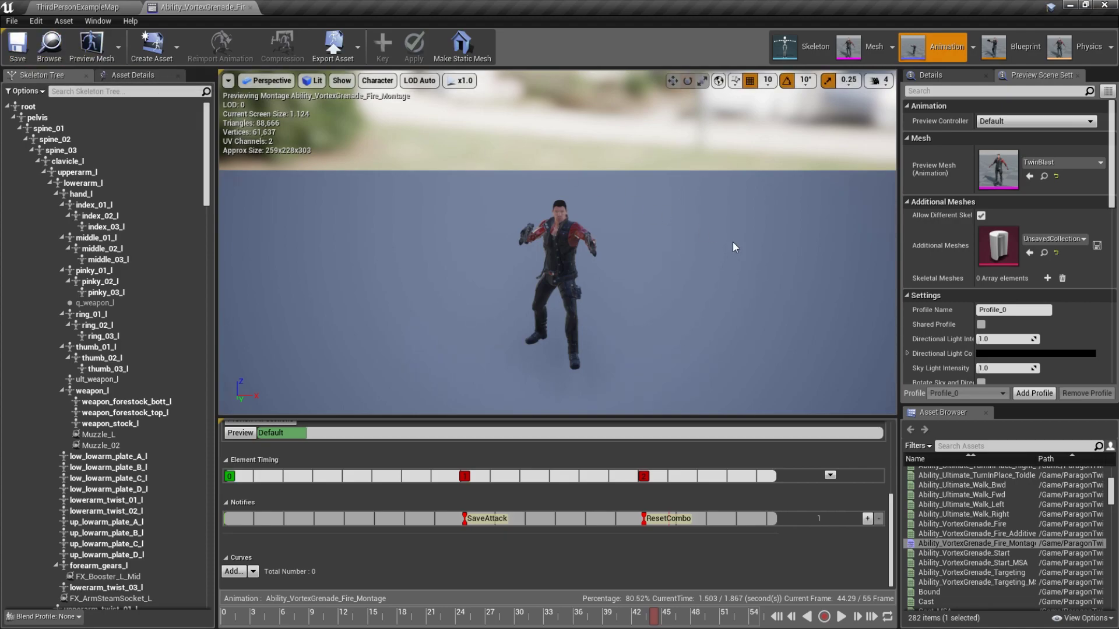
pyautogui.moveTo(725, 242); pyautogui.dragTo(735, 242, button='middle')
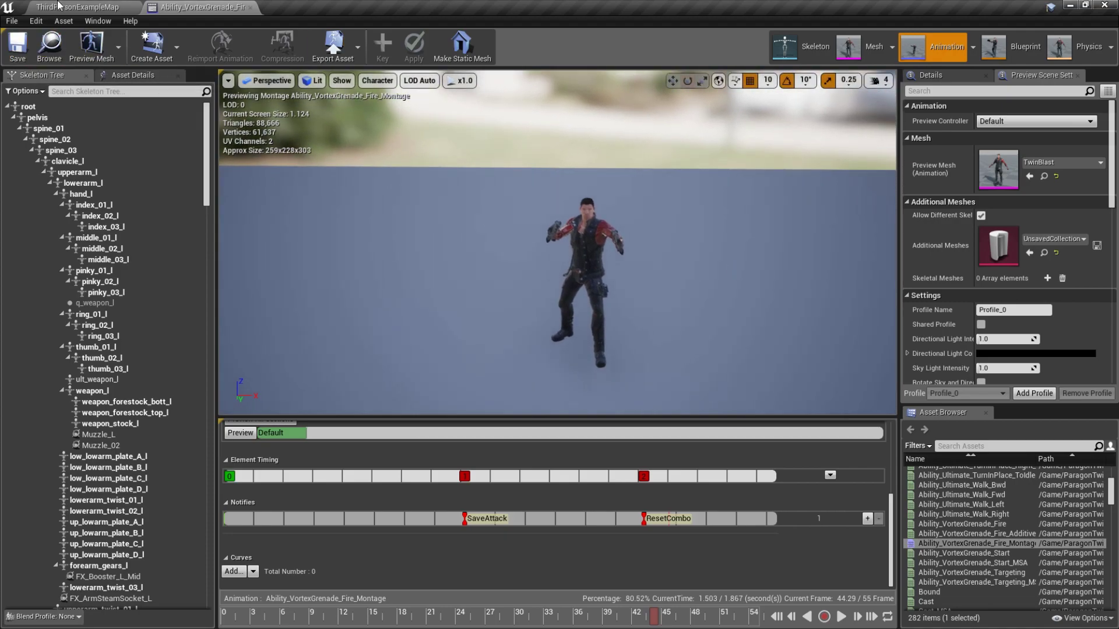
pyautogui.click(50, 6)
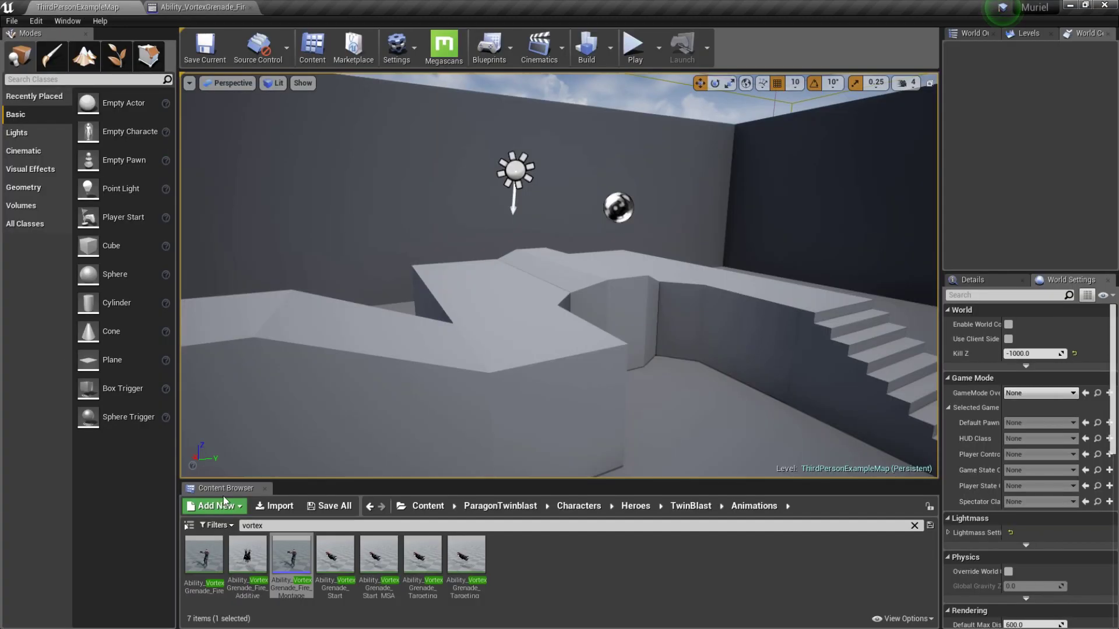
# Step: Clear the vortex filter and browse to ParagonTwinblast > Characters > Heroes > TwinBlast
pyautogui.click(513, 505)
pyautogui.click(914, 525)
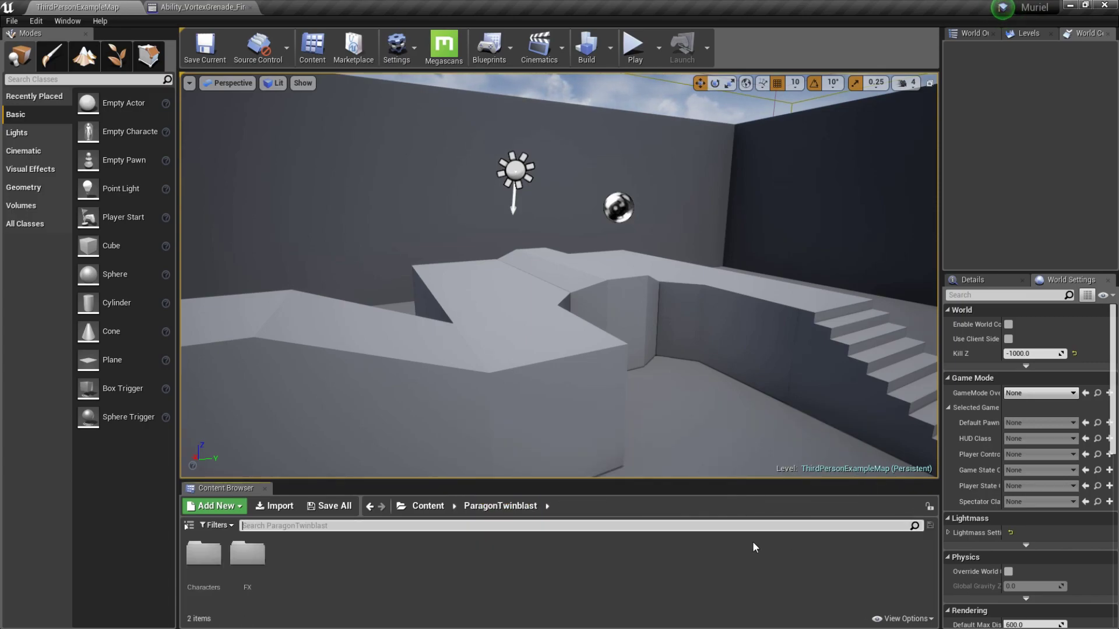
pyautogui.doubleClick(203, 553)
pyautogui.doubleClick(291, 554)
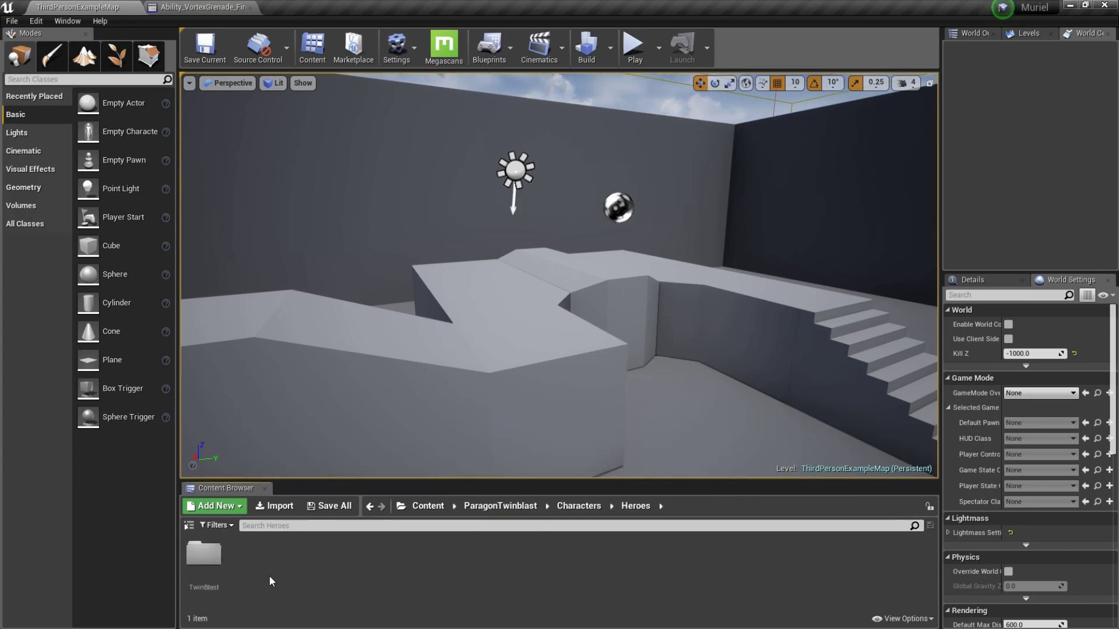
pyautogui.doubleClick(203, 554)
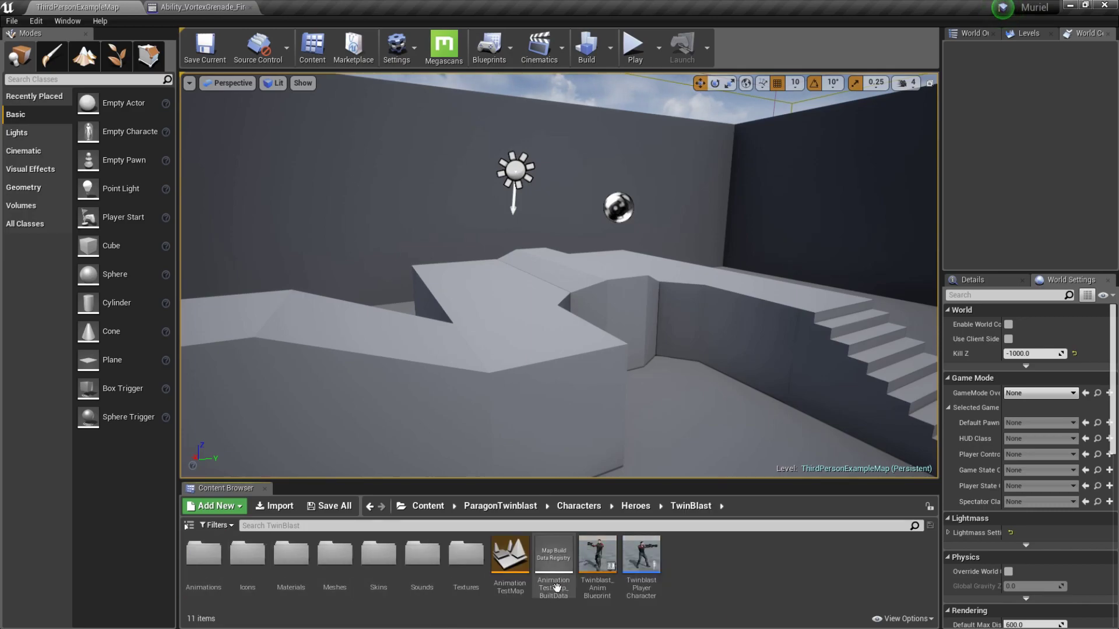
# Step: Open the Twinblast Player Character Blueprint and close the fire montage editor
pyautogui.click(640, 566)
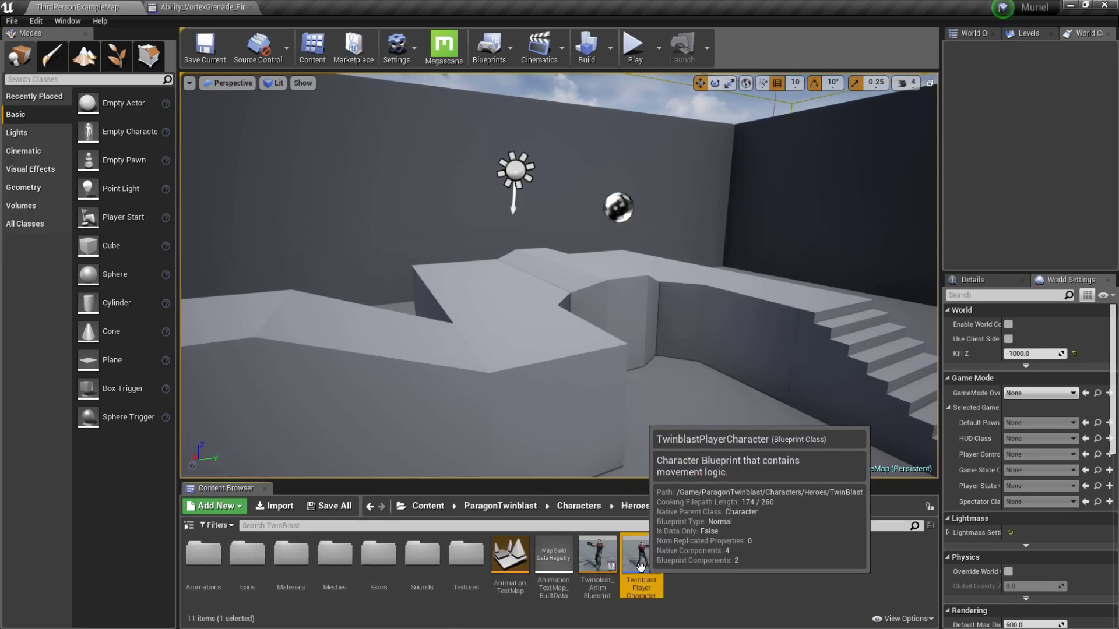
pyautogui.doubleClick(640, 566)
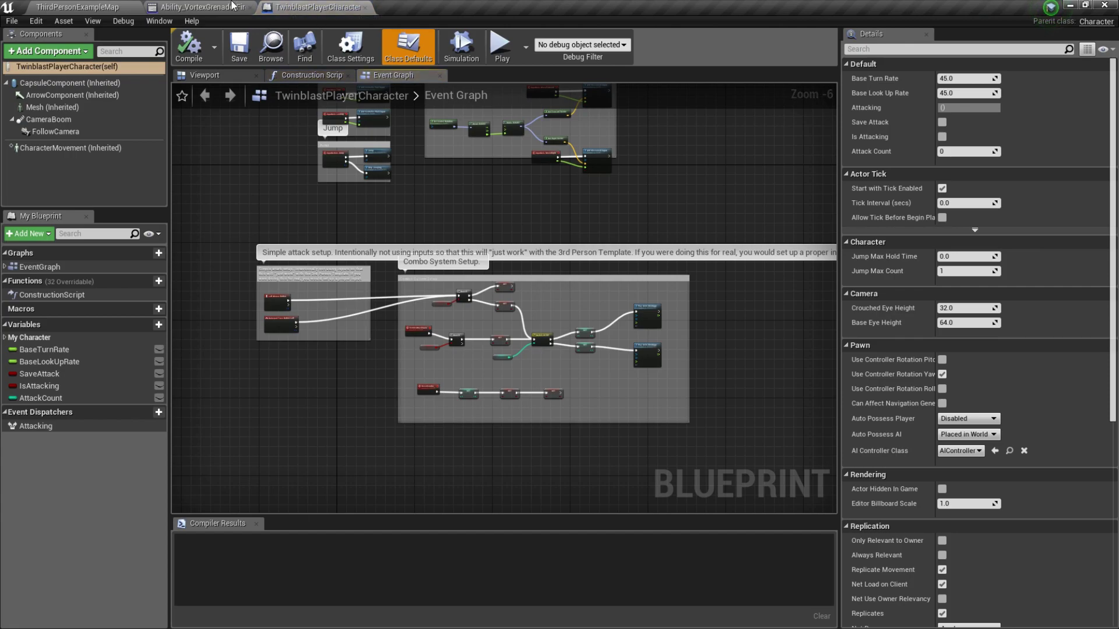
pyautogui.click(250, 8)
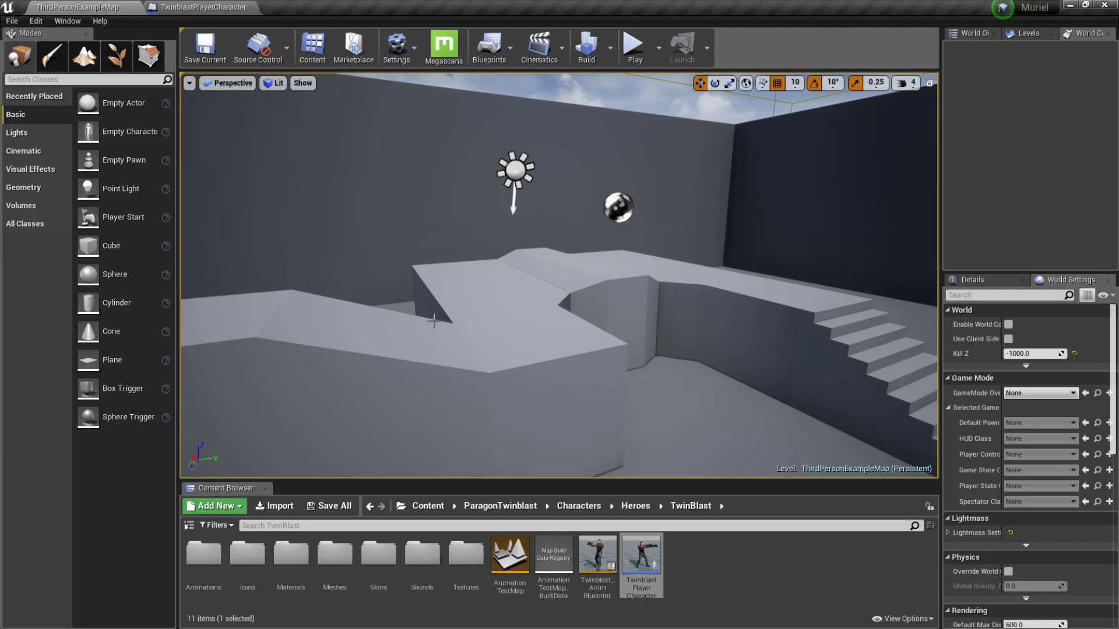
pyautogui.click(199, 7)
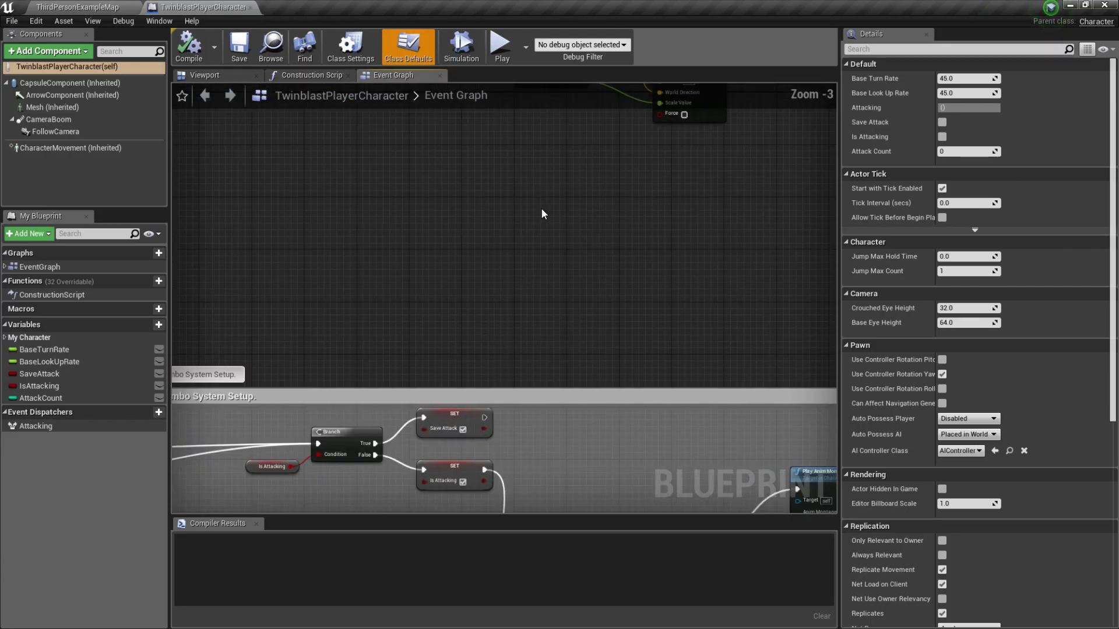
# Step: Duplicate the attack input and combo setup nodes, placing the copy below the originals
pyautogui.moveTo(537, 221); pyautogui.dragTo(537, 123, button='right')
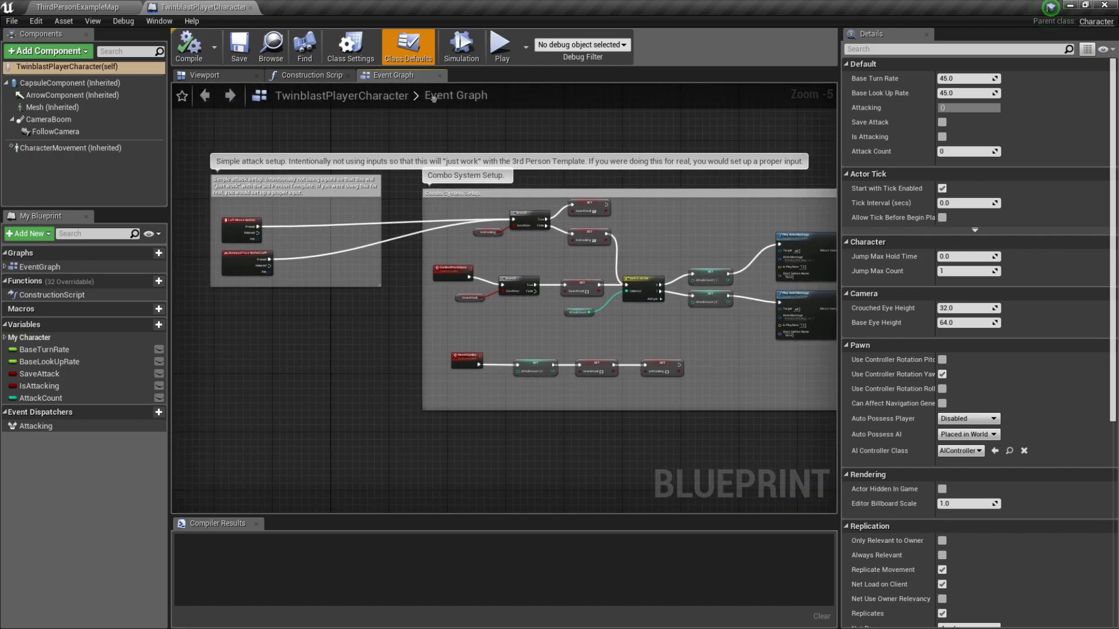
pyautogui.scroll(-2, 641, 329)
pyautogui.click(473, 267)
pyautogui.moveTo(333, 230)
pyautogui.mouseDown()
pyautogui.moveTo(703, 325)
pyautogui.moveTo(737, 308)
pyautogui.mouseUp()
pyautogui.moveTo(576, 386); pyautogui.dragTo(614, 314, button='right')
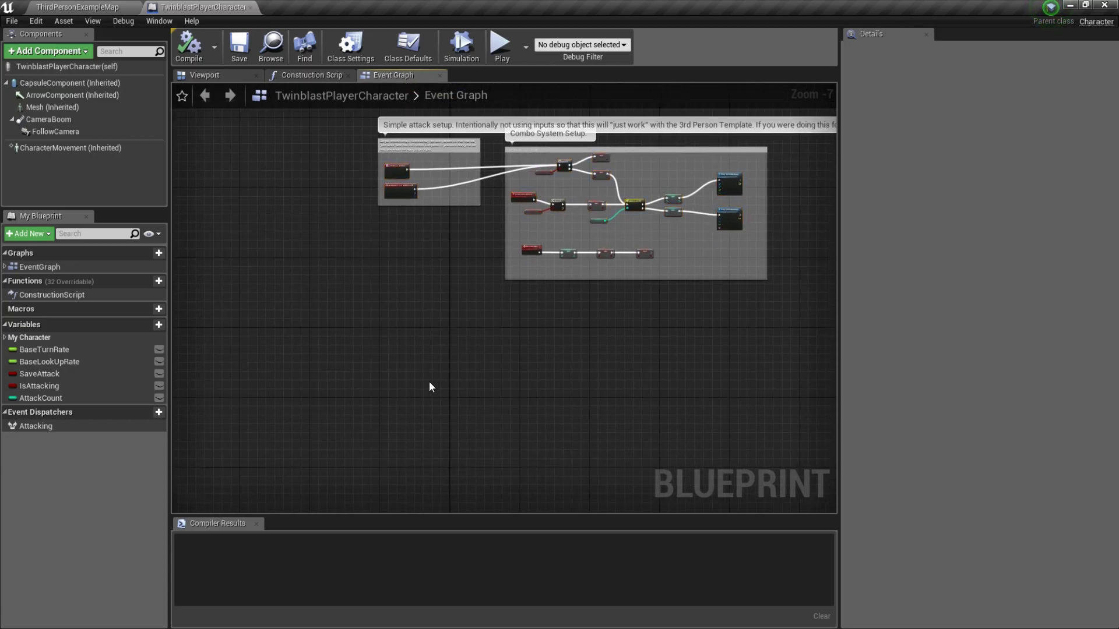
pyautogui.hotkey('ctrl', 'v')
pyautogui.moveTo(437, 333); pyautogui.dragTo(500, 292, button='right')
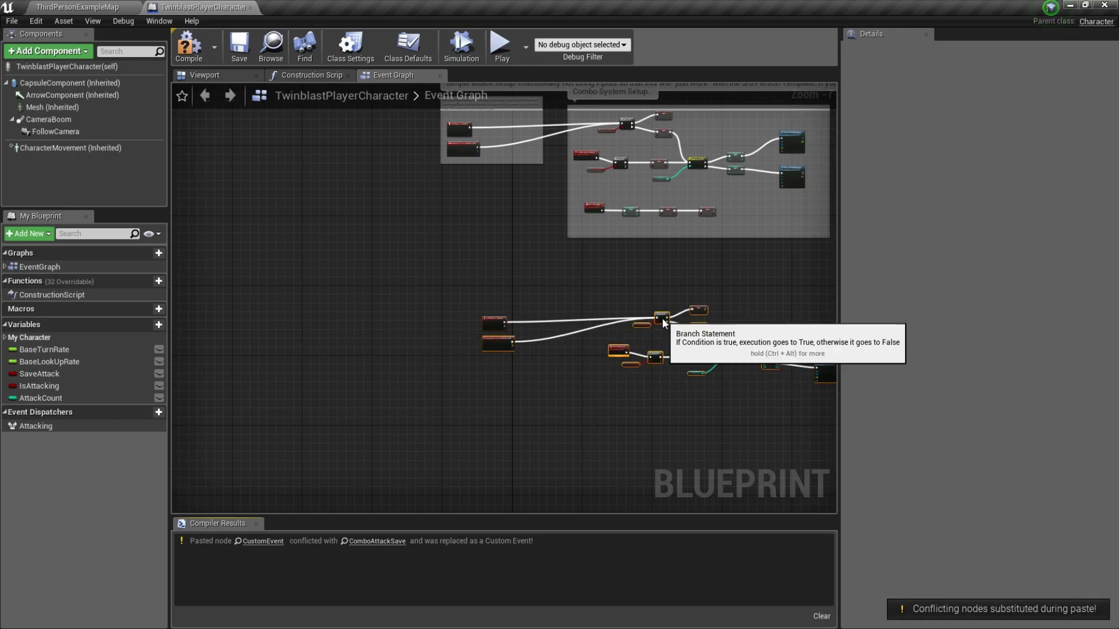
pyautogui.scroll(4, 495, 377)
pyautogui.moveTo(495, 376); pyautogui.dragTo(448, 366, button='right')
pyautogui.scroll(2, 393, 263)
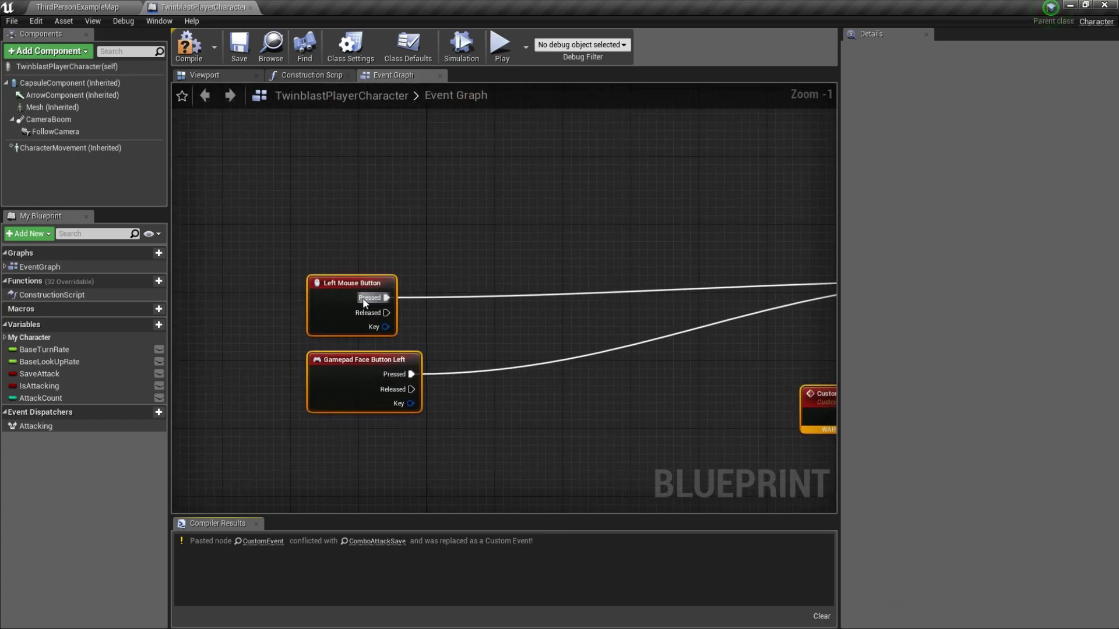
pyautogui.click(339, 292)
# Step: Replace the copied Left Mouse Button event with a Right Mouse Button event wired Pressed to the Branch
pyautogui.press('Delete')
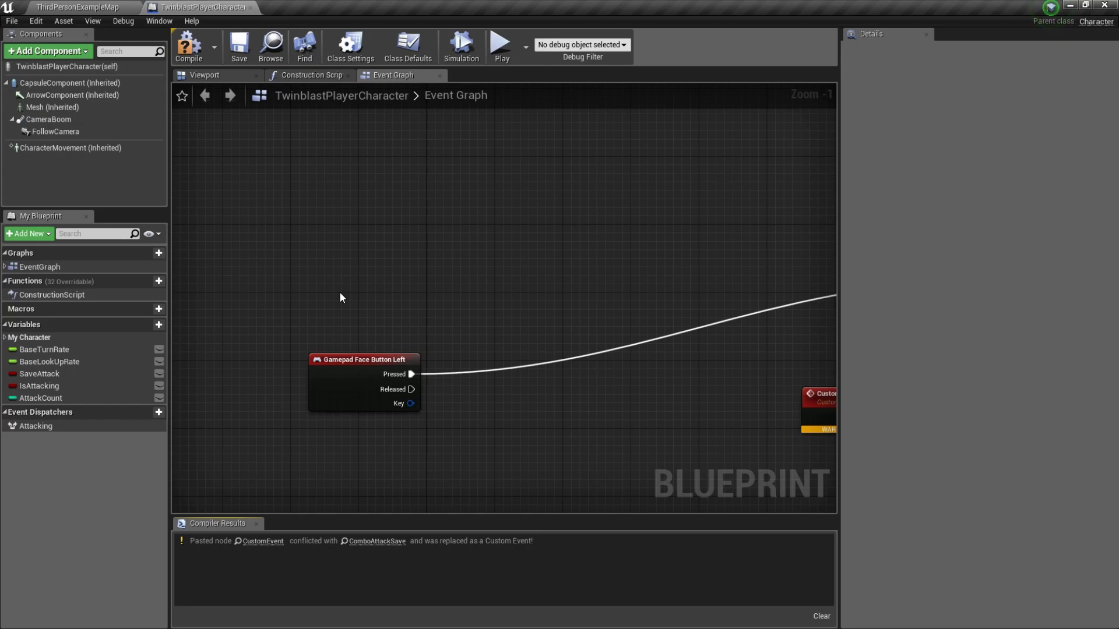
pyautogui.rightClick(339, 293)
pyautogui.write('r')
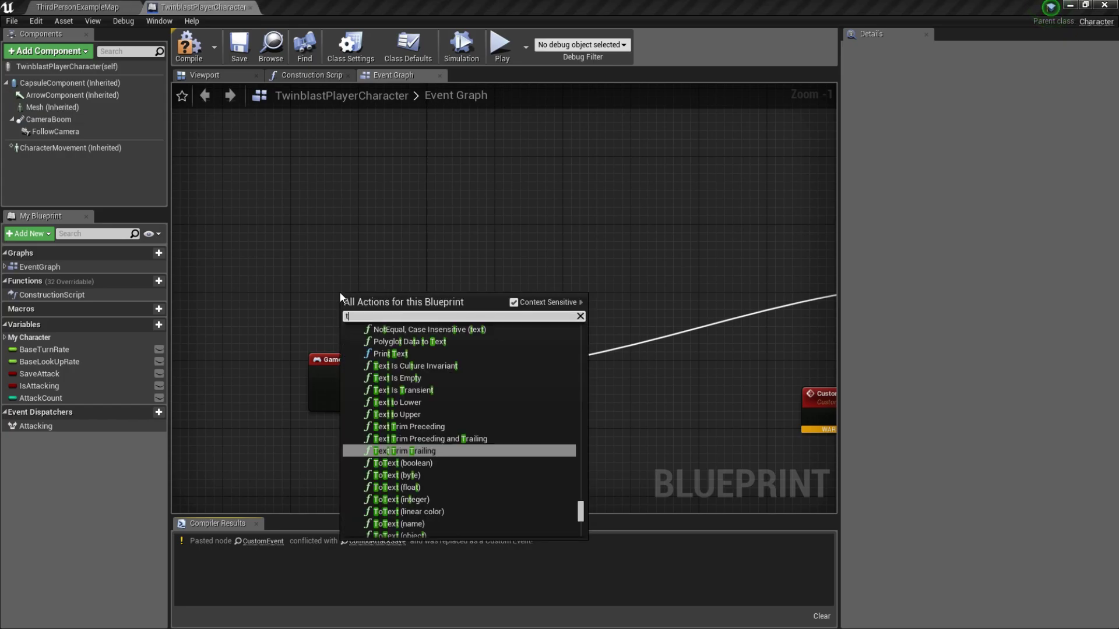
pyautogui.write('ight')
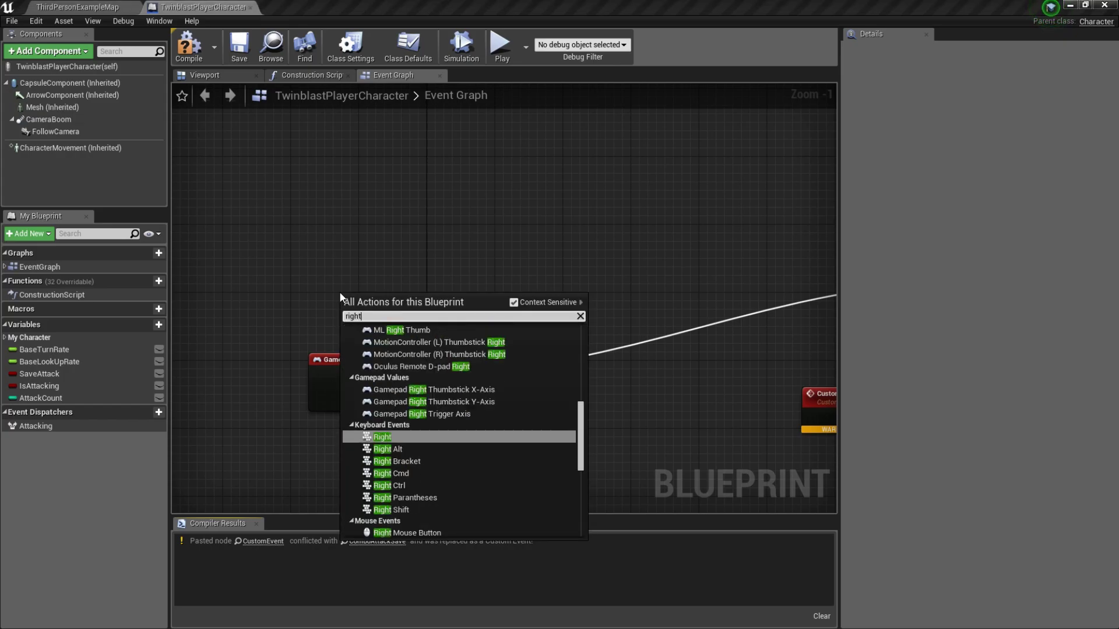
pyautogui.write(' mou')
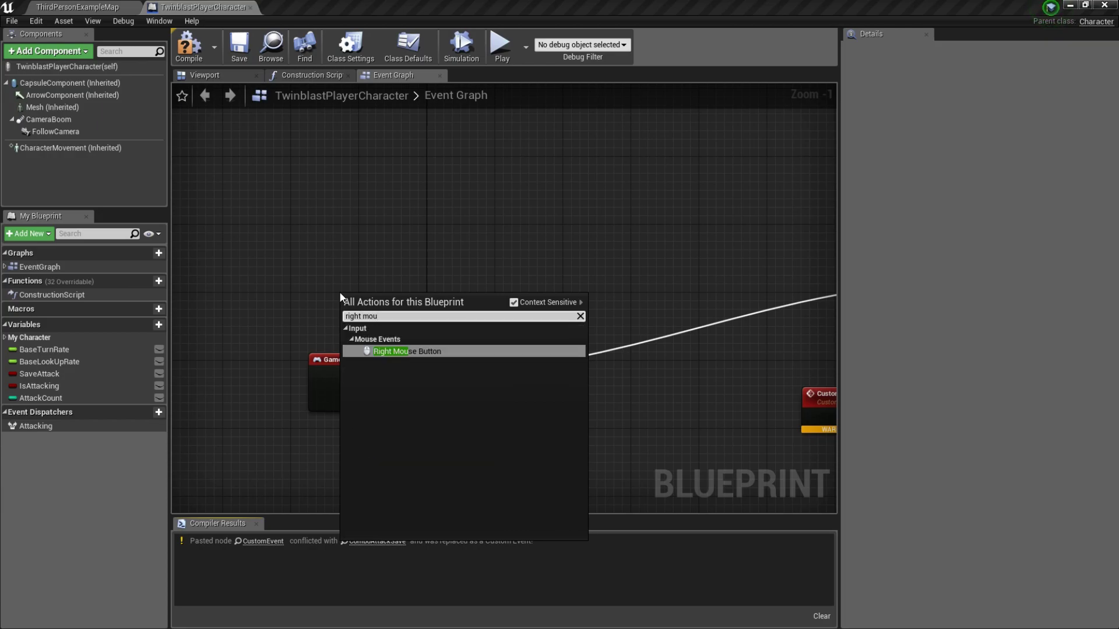
pyautogui.press('Return')
pyautogui.moveTo(392, 299); pyautogui.dragTo(348, 246)
pyautogui.scroll(-4, 408, 262)
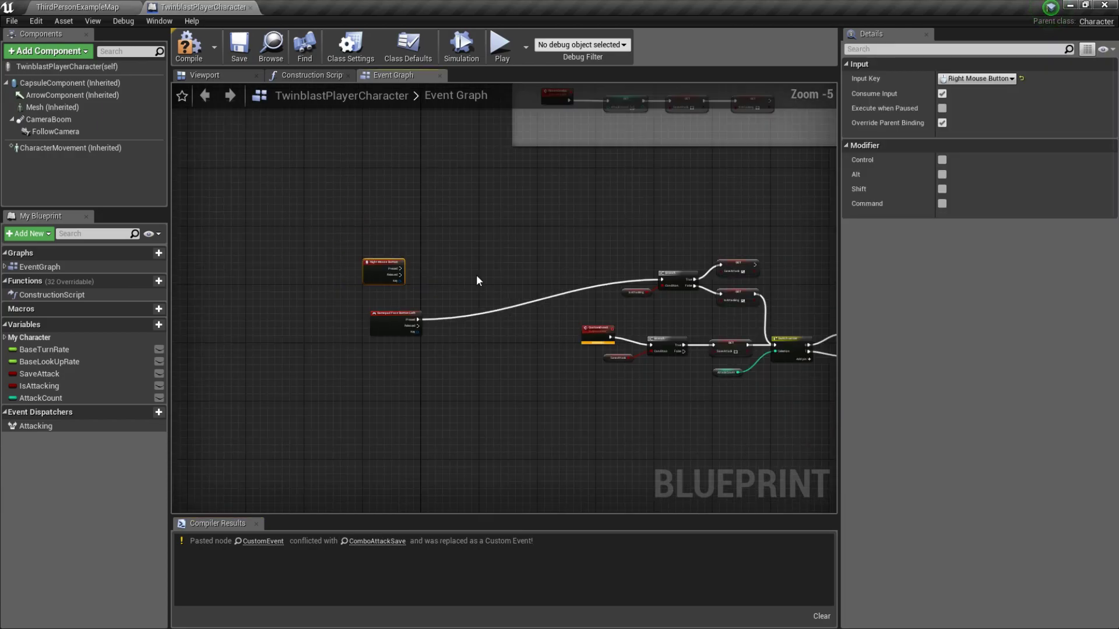
pyautogui.moveTo(338, 320); pyautogui.dragTo(604, 330)
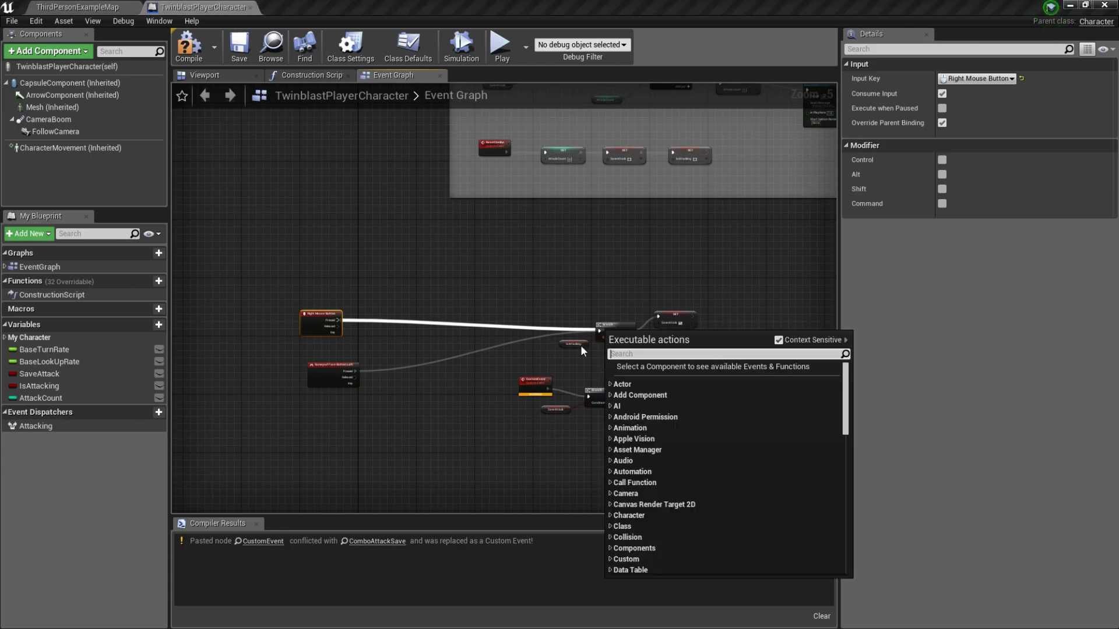
pyautogui.click(376, 323)
pyautogui.moveTo(338, 320); pyautogui.dragTo(600, 331)
# Step: Compile the Blueprint and bring the copied chain's SET and Play Anim Montage nodes into view
pyautogui.moveTo(575, 304); pyautogui.dragTo(532, 435, button='right')
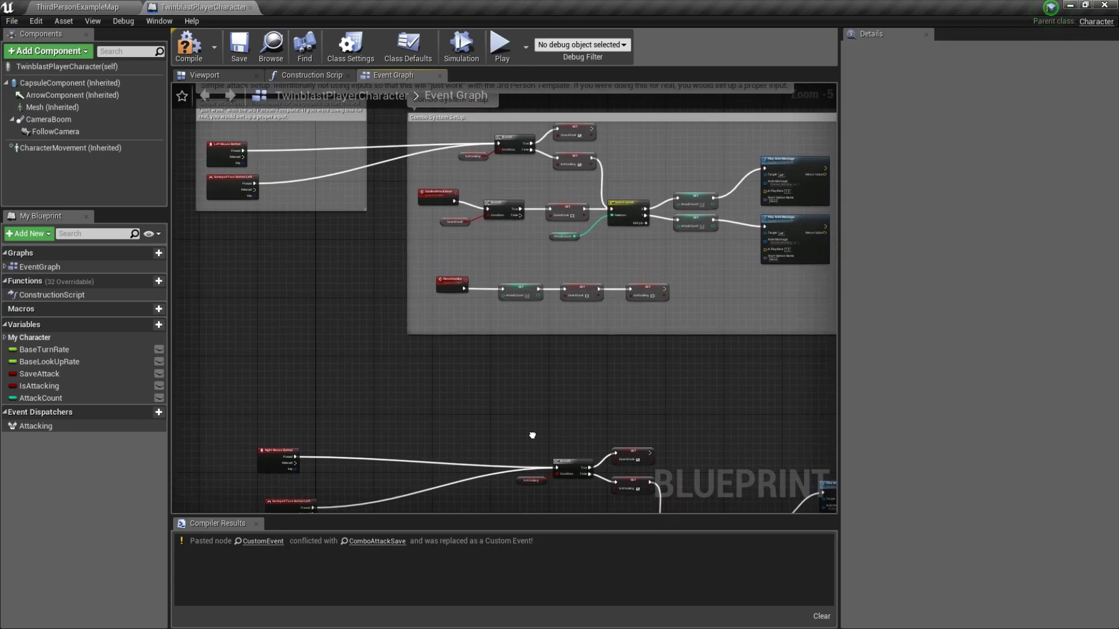
pyautogui.moveTo(278, 451); pyautogui.dragTo(298, 411, button='right')
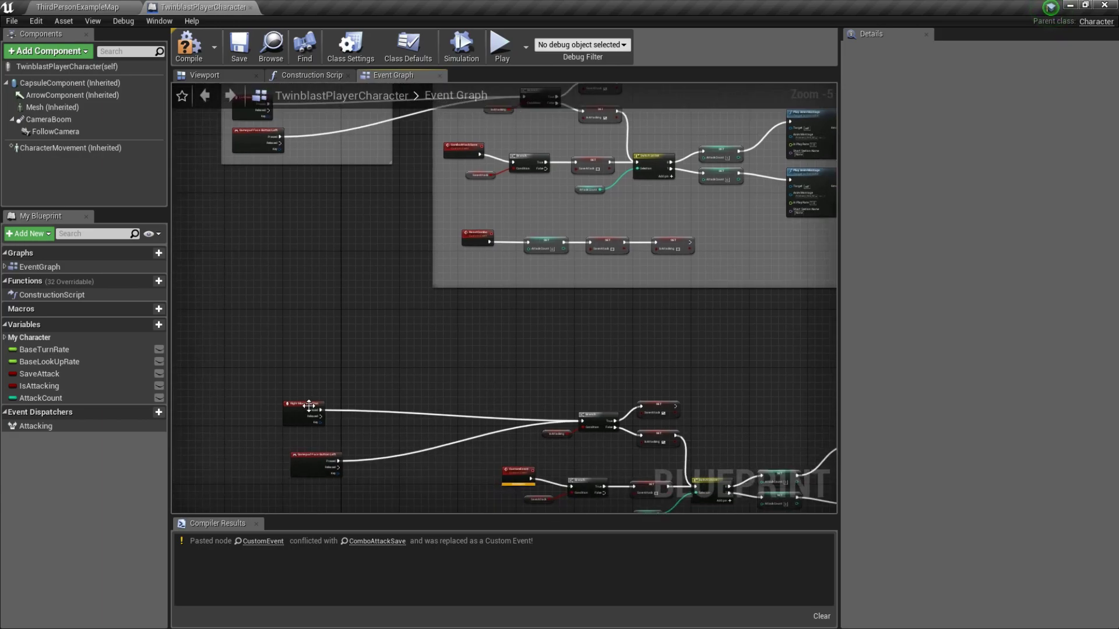
pyautogui.click(299, 410)
pyautogui.moveTo(387, 373); pyautogui.dragTo(389, 421, button='right')
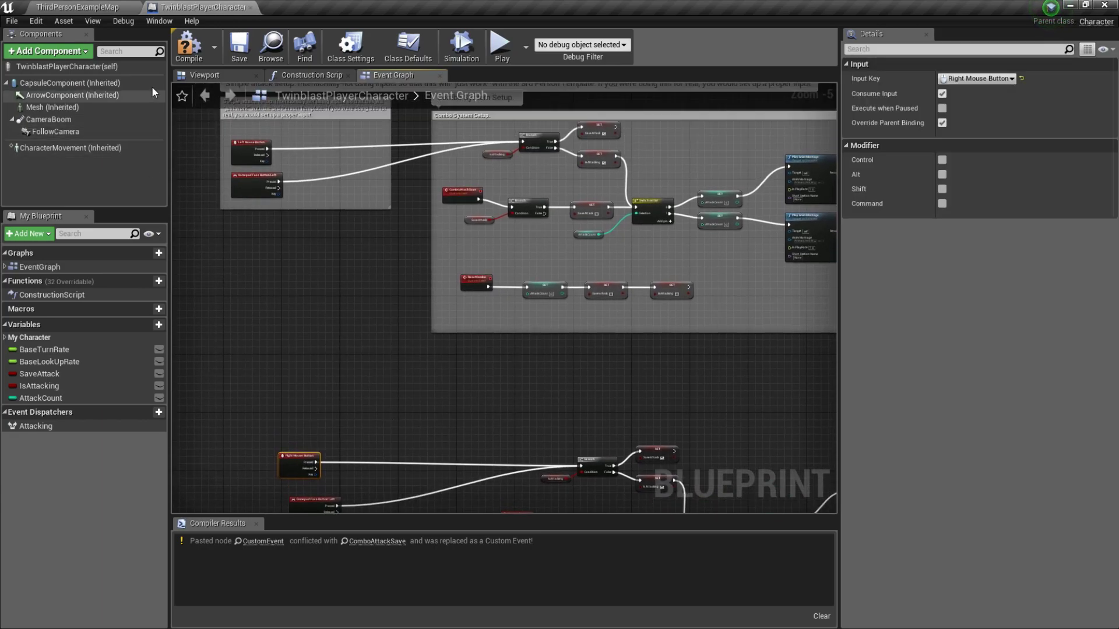
pyautogui.click(189, 46)
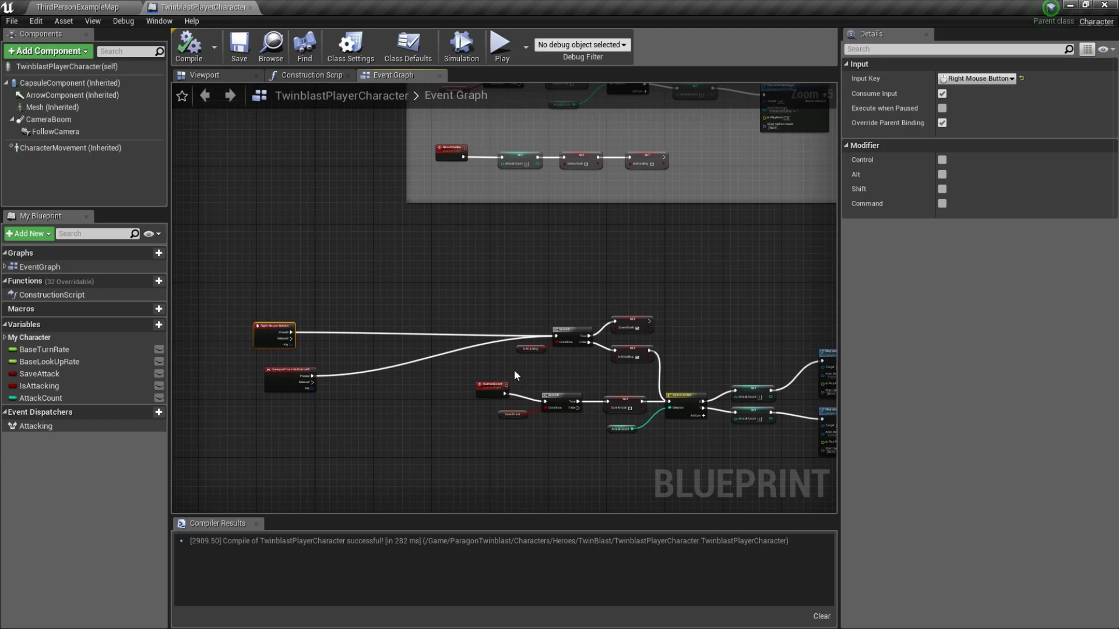
pyautogui.scroll(3, 503, 362)
pyautogui.scroll(3, 503, 363)
pyautogui.moveTo(502, 358); pyautogui.dragTo(407, 360, button='right')
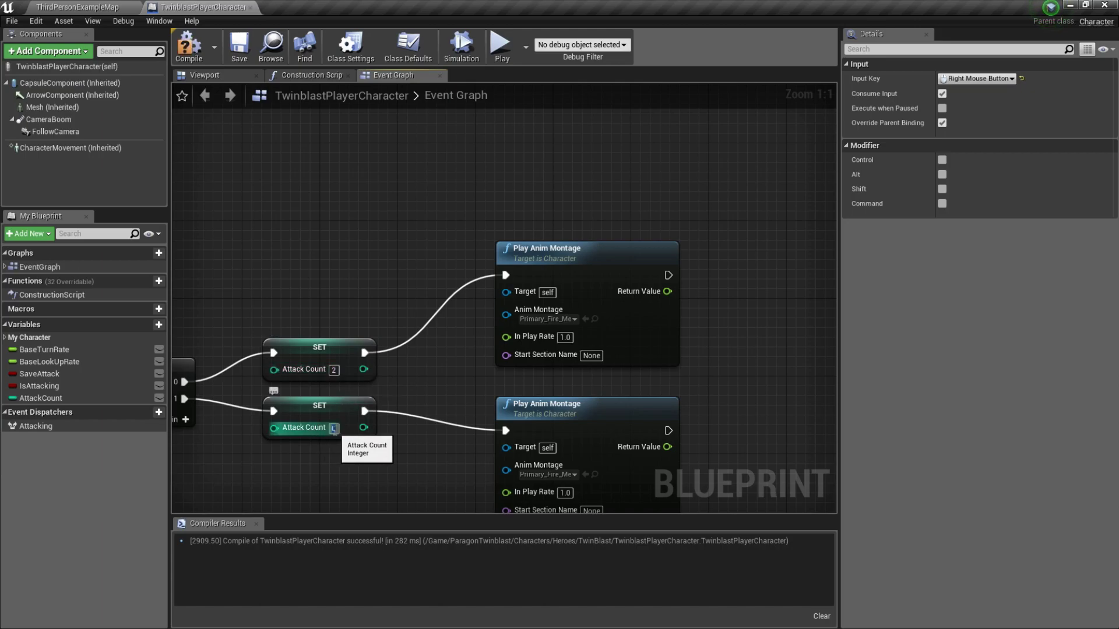
# Step: Recompile, then set both copied Play Anim Montage nodes to Ability_VortexGrenade_Fire_Montage
pyautogui.click(189, 47)
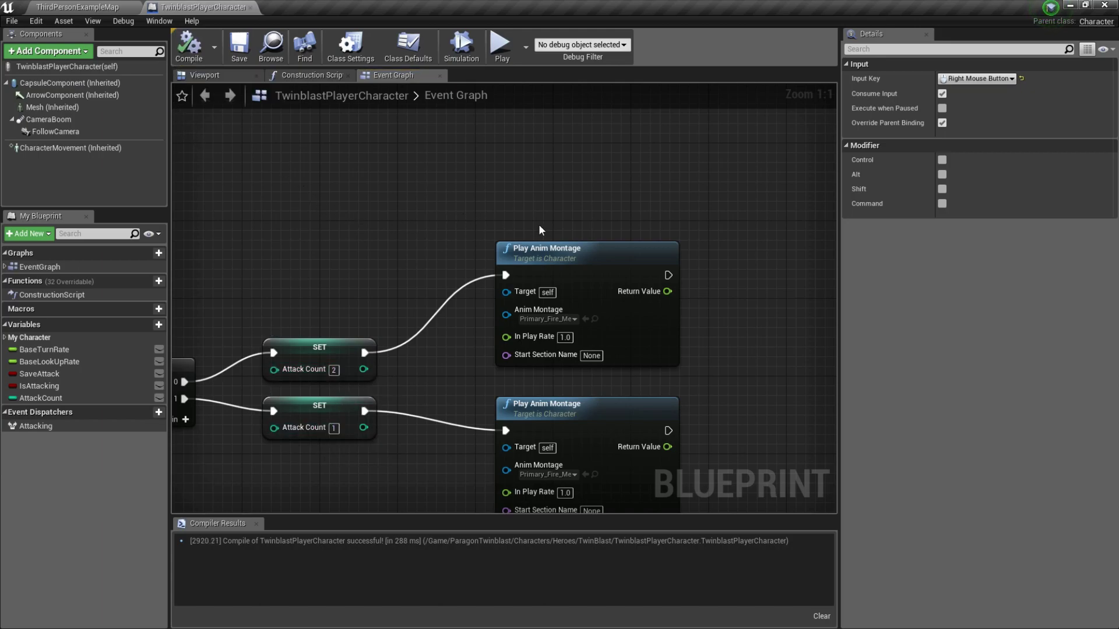
pyautogui.click(563, 320)
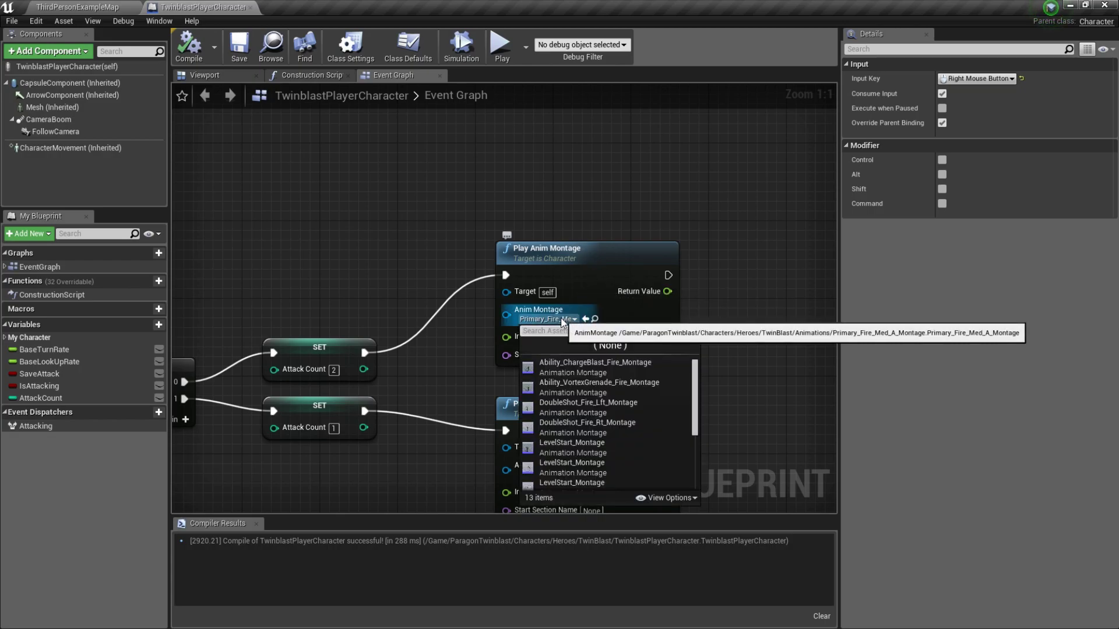
pyautogui.write('vortex')
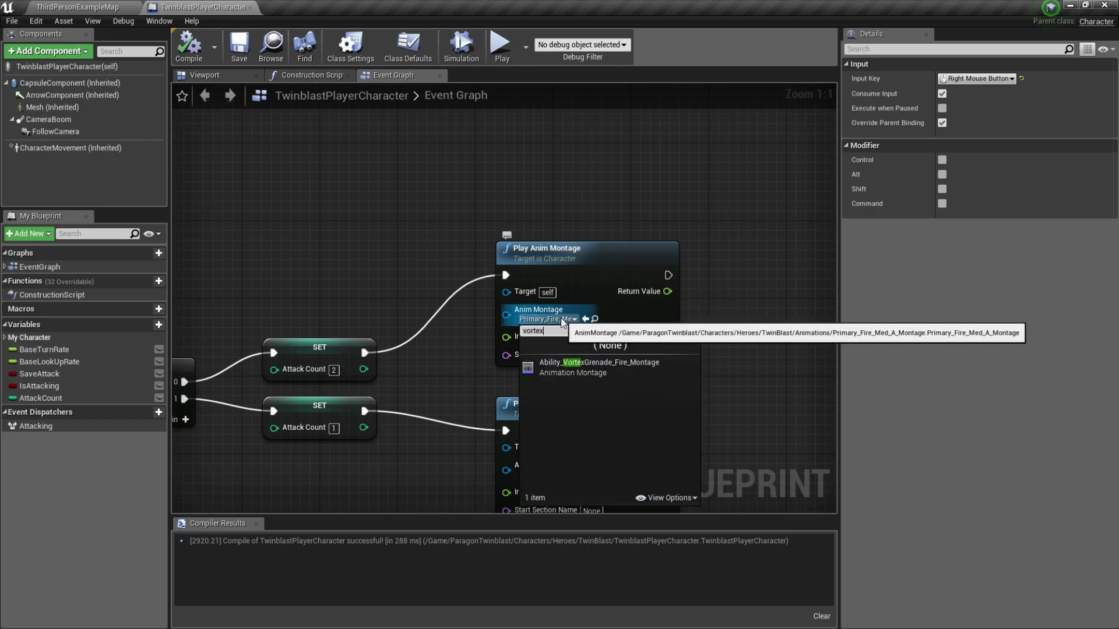
pyautogui.click(617, 366)
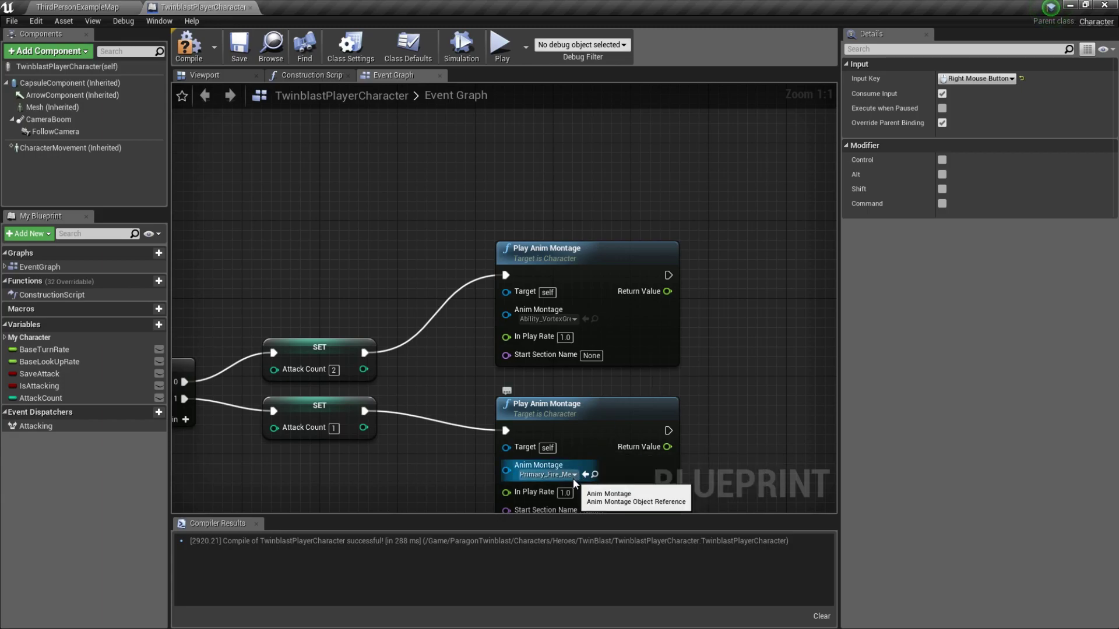
pyautogui.moveTo(572, 478); pyautogui.dragTo(568, 410, button='right')
pyautogui.click(547, 407)
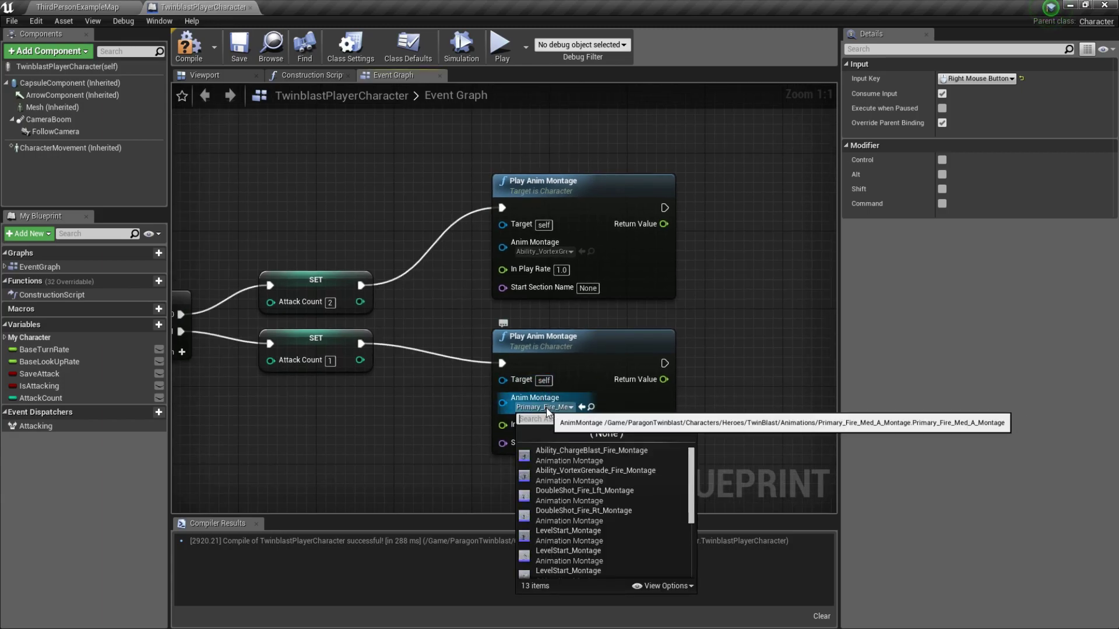
pyautogui.write('vortex')
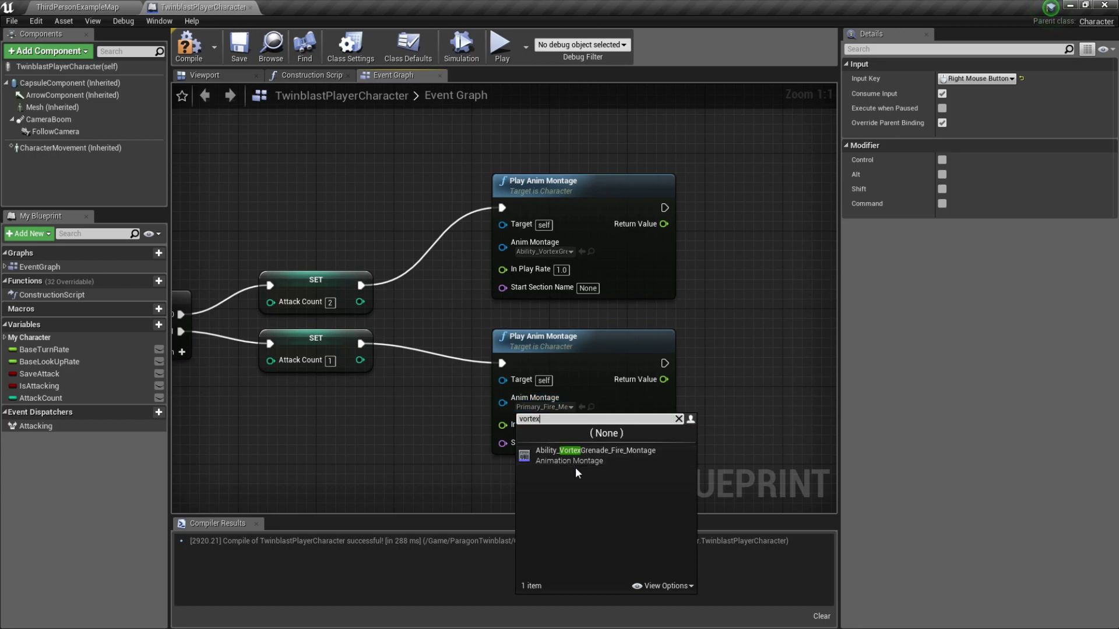
pyautogui.click(572, 453)
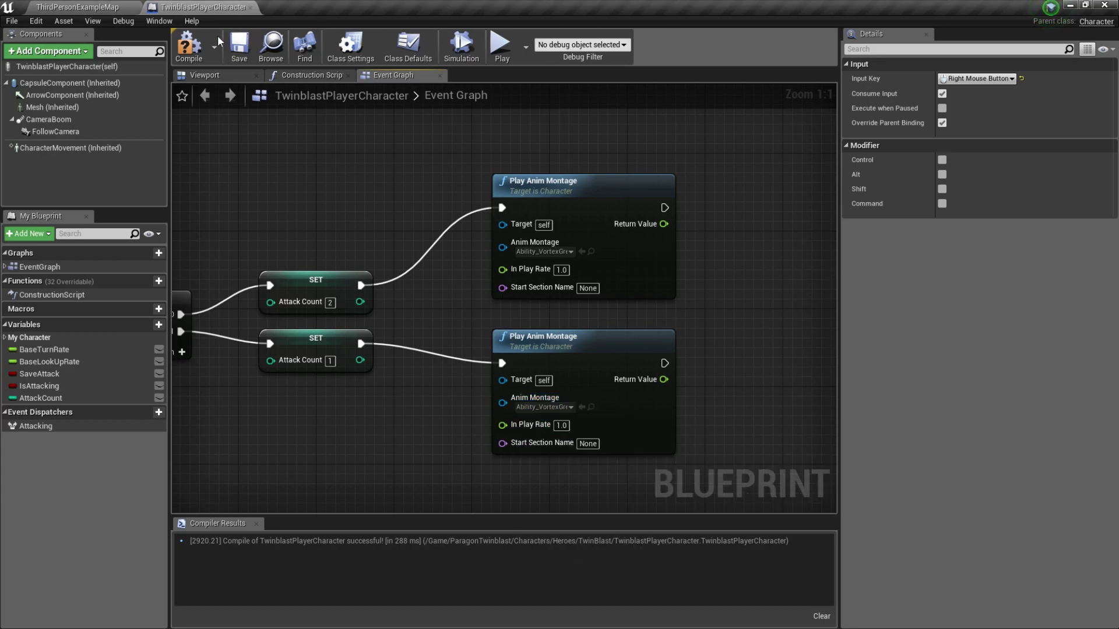
pyautogui.click(77, 7)
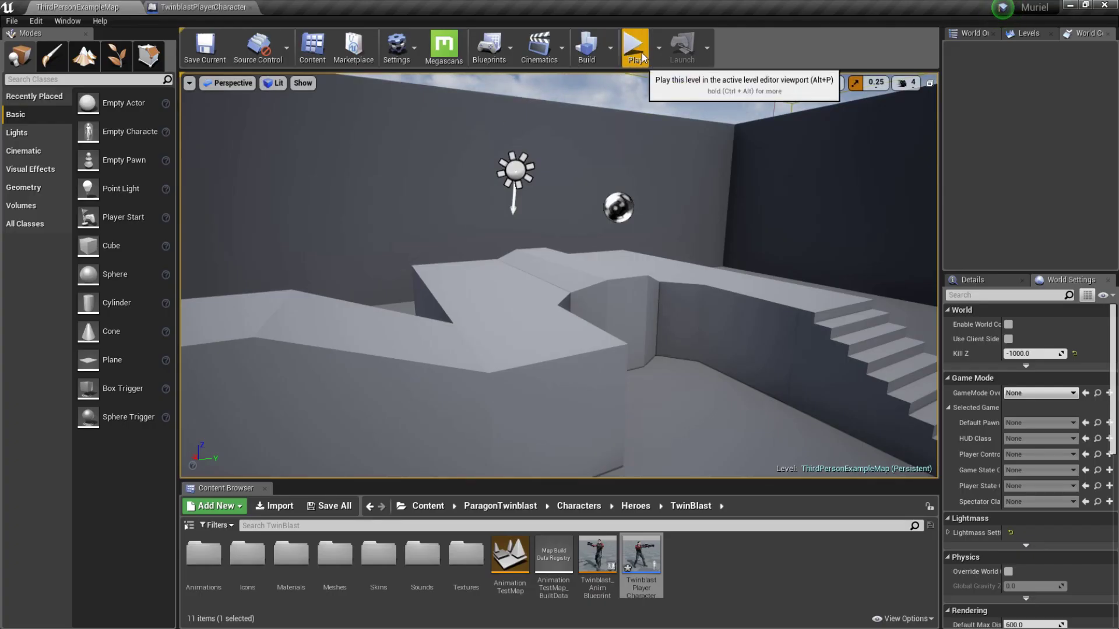
# Step: Play ThirdPersonExampleMap, fire with the Twinblast character, then stop the session with Esc
pyautogui.click(642, 56)
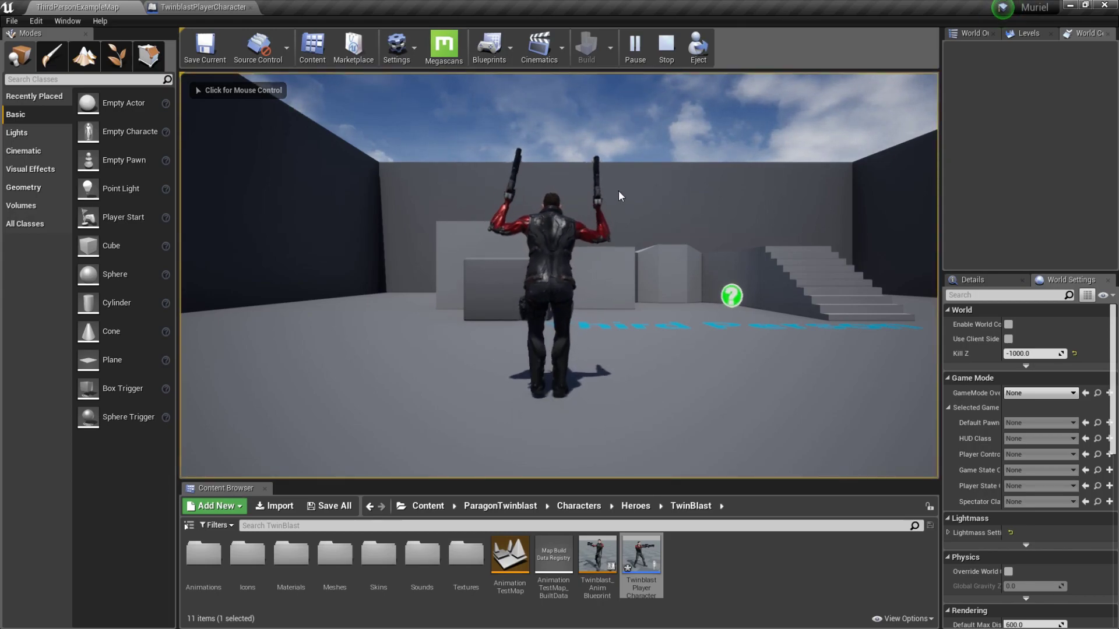
pyautogui.click(617, 190)
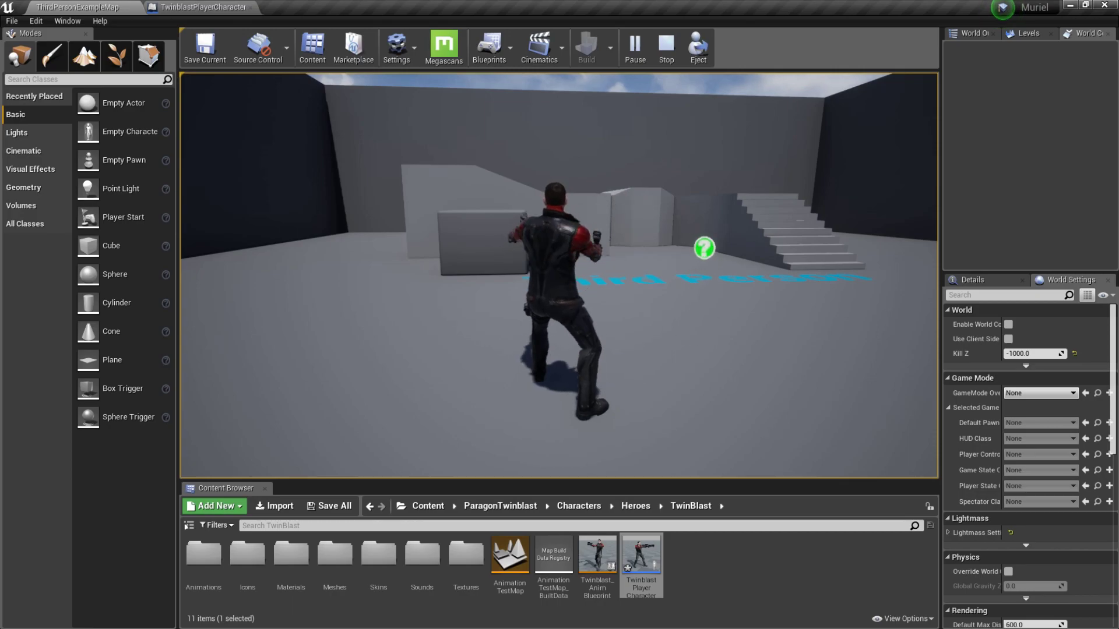
pyautogui.press('Escape')
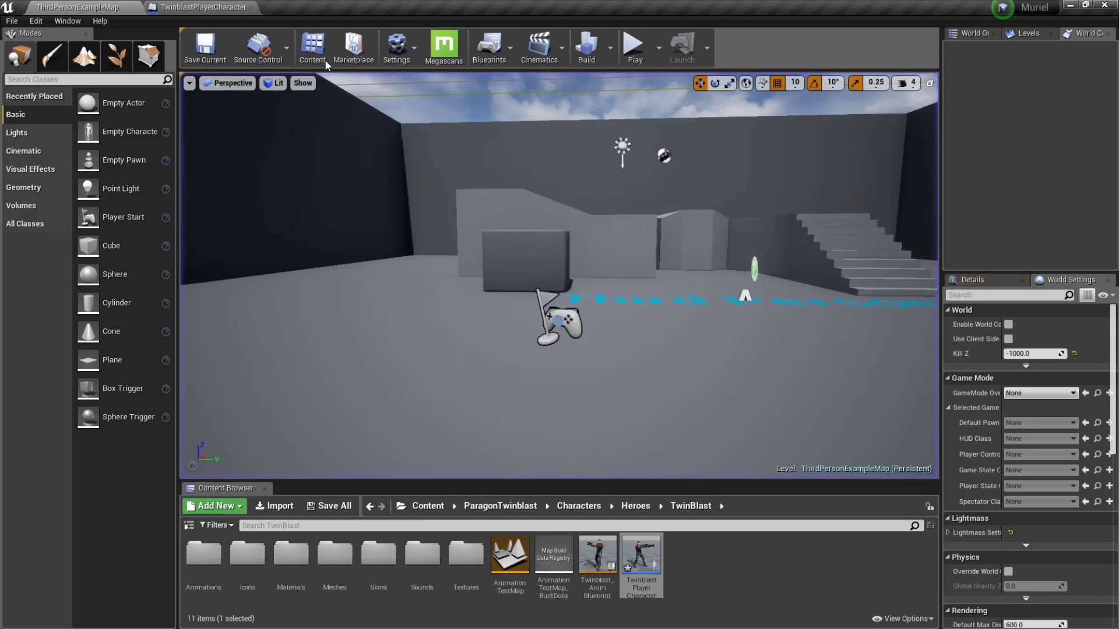
# Step: Create a new Blueprint class named Bullet in the TwinBlast folder
pyautogui.rightClick(717, 560)
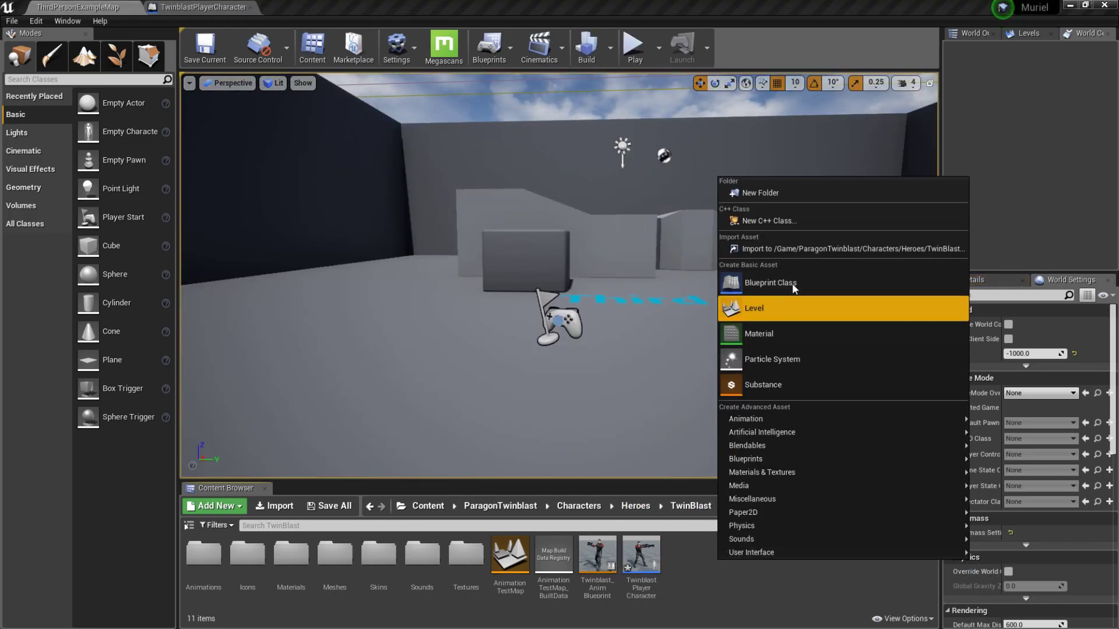
pyautogui.click(788, 288)
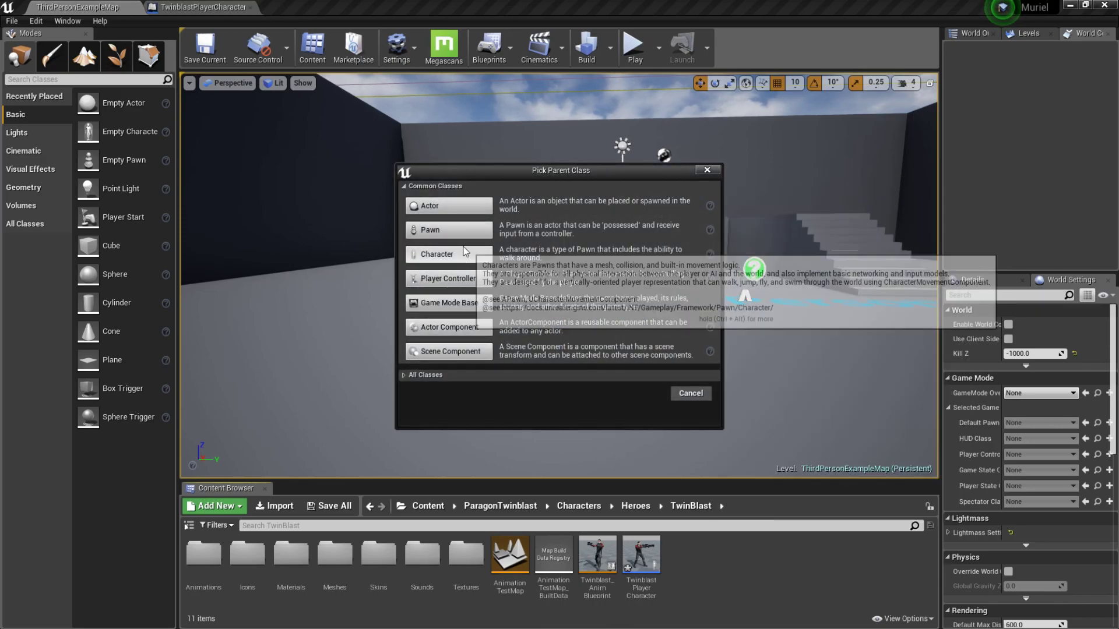
pyautogui.click(450, 210)
pyautogui.write('Bullet')
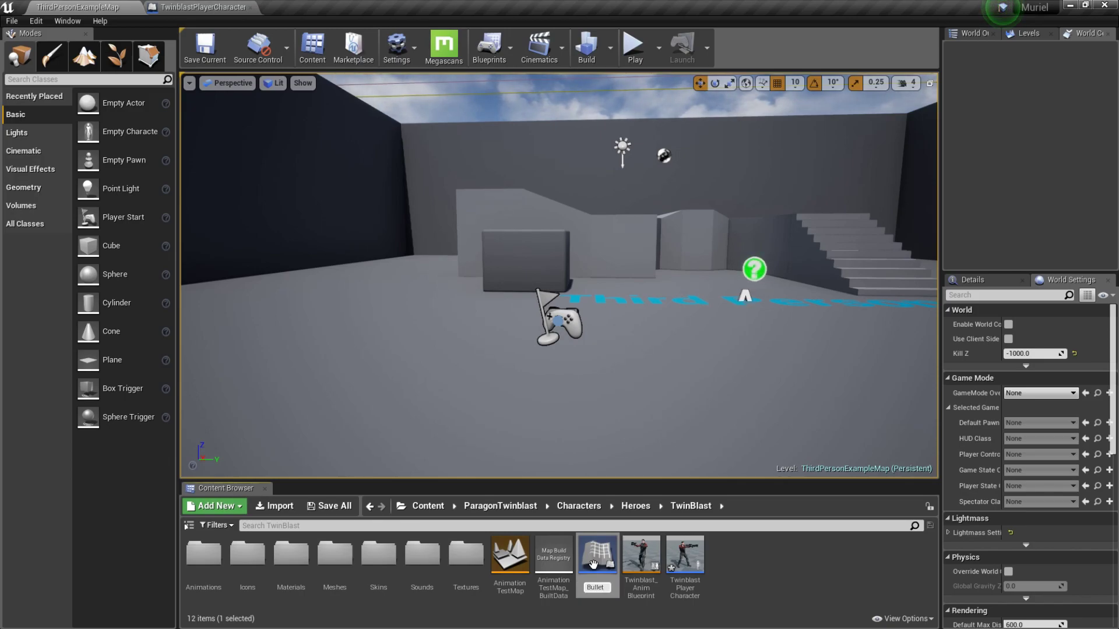
pyautogui.press('Return')
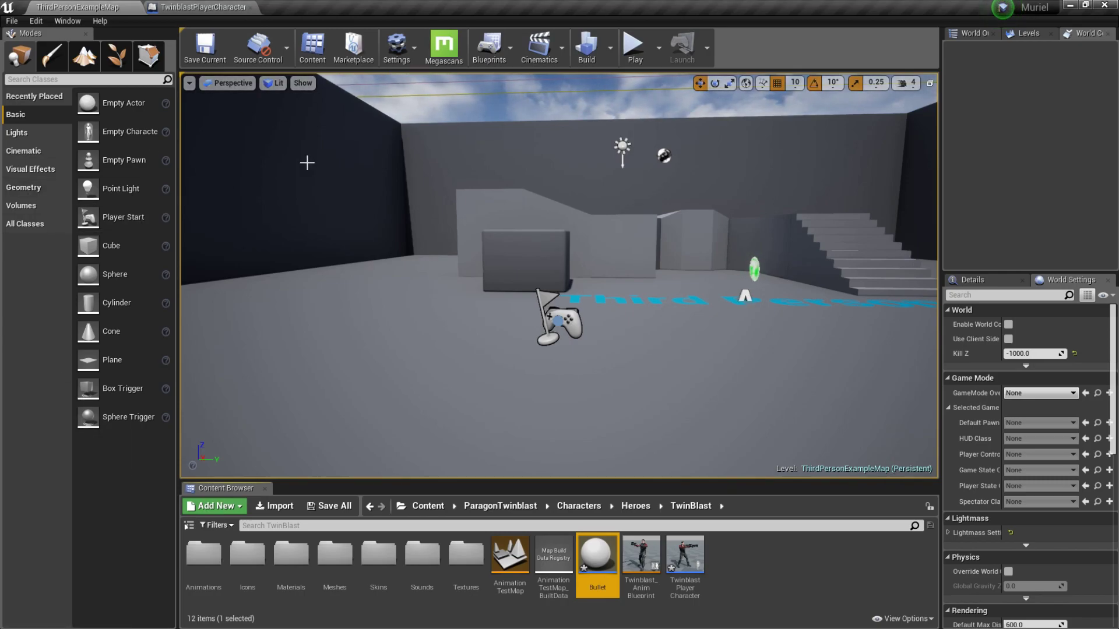
# Step: Save the level and open the Bullet Blueprint in its editor
pyautogui.click(206, 46)
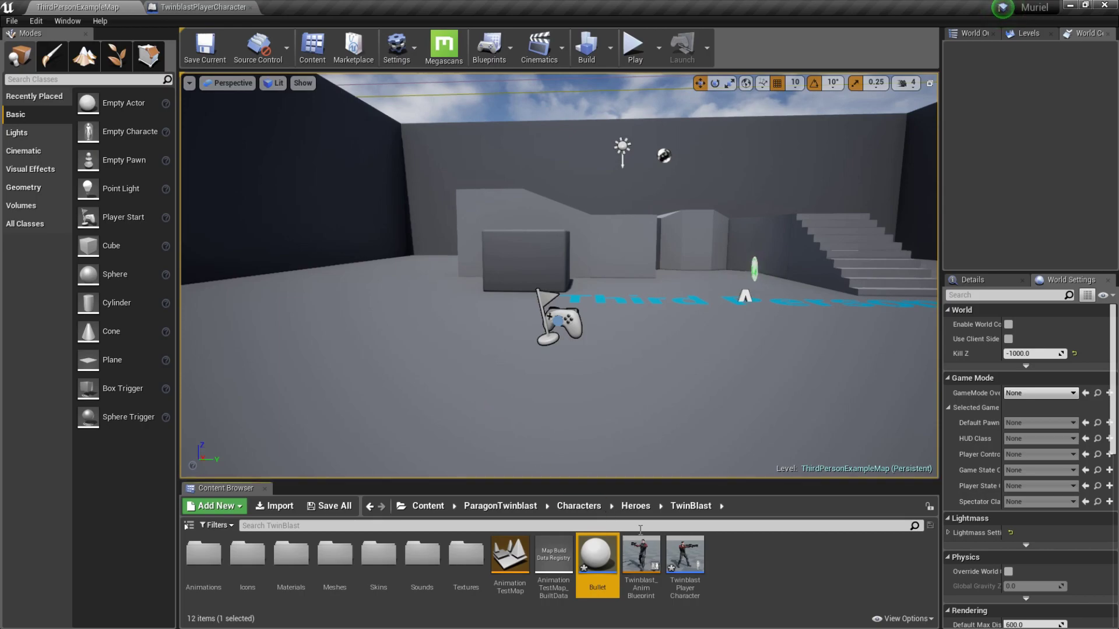
pyautogui.rightClick(600, 559)
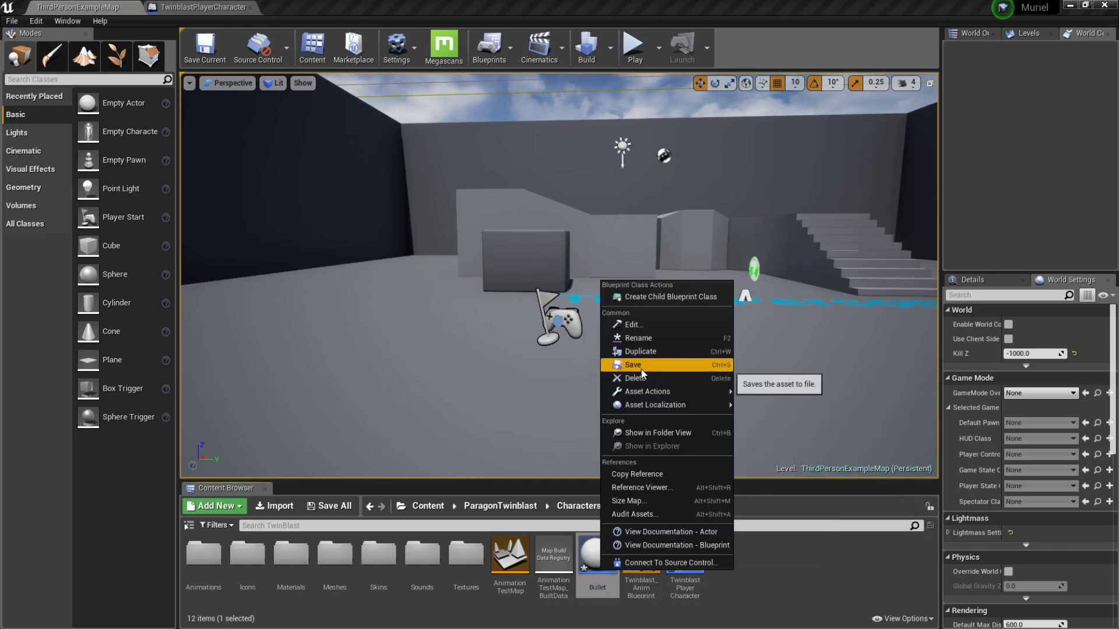
pyautogui.click(640, 379)
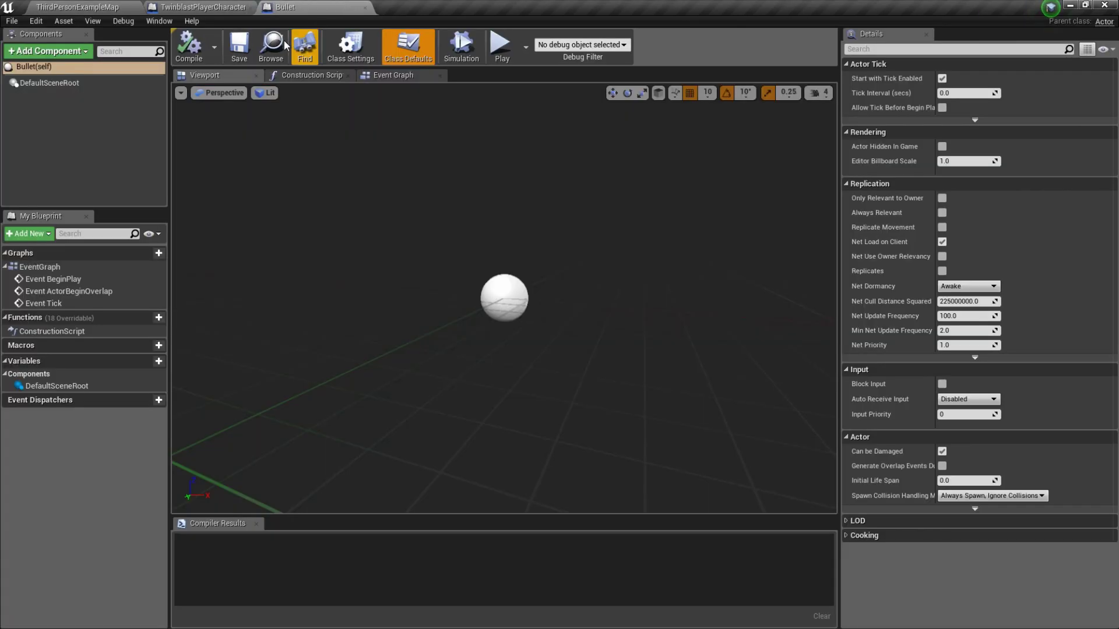
# Step: Add a Particle System component to the Bullet blueprint
pyautogui.click(43, 52)
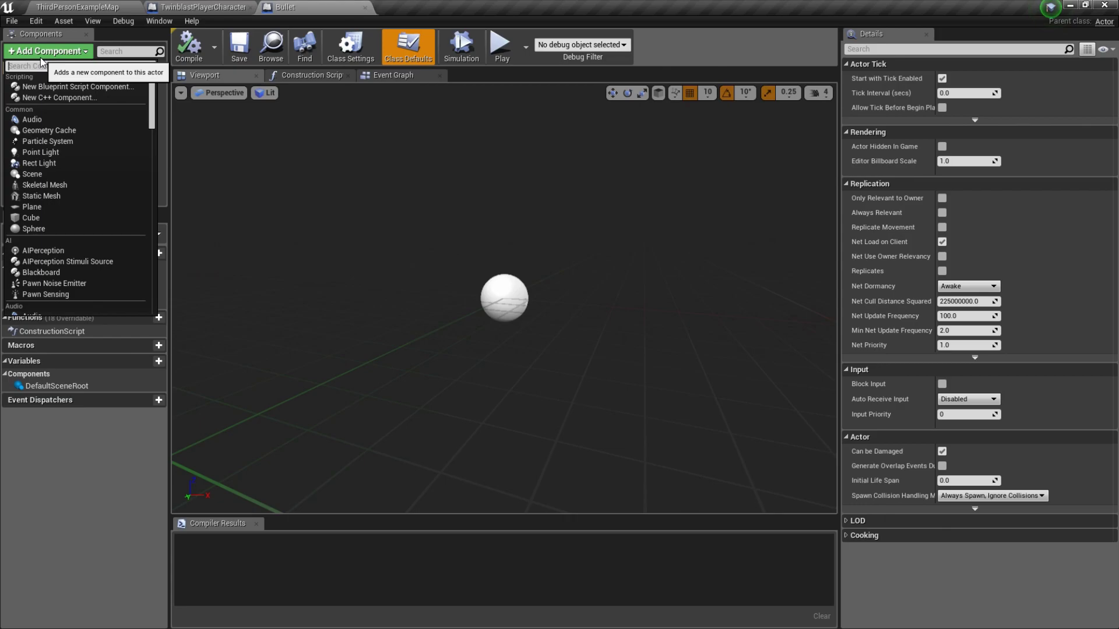
pyautogui.write('par')
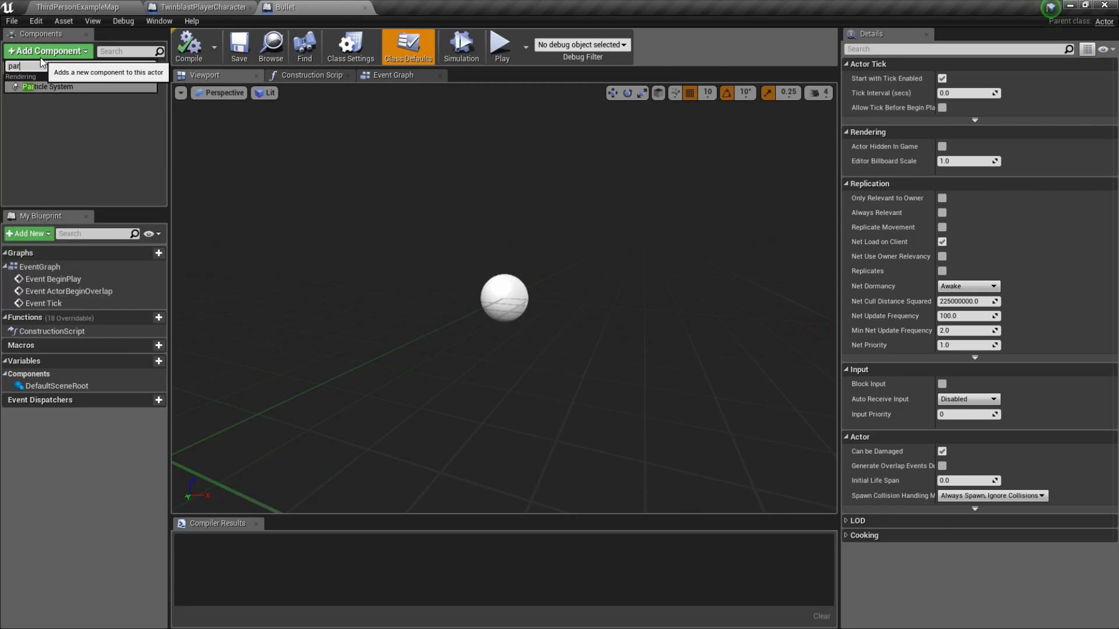
pyautogui.click(46, 88)
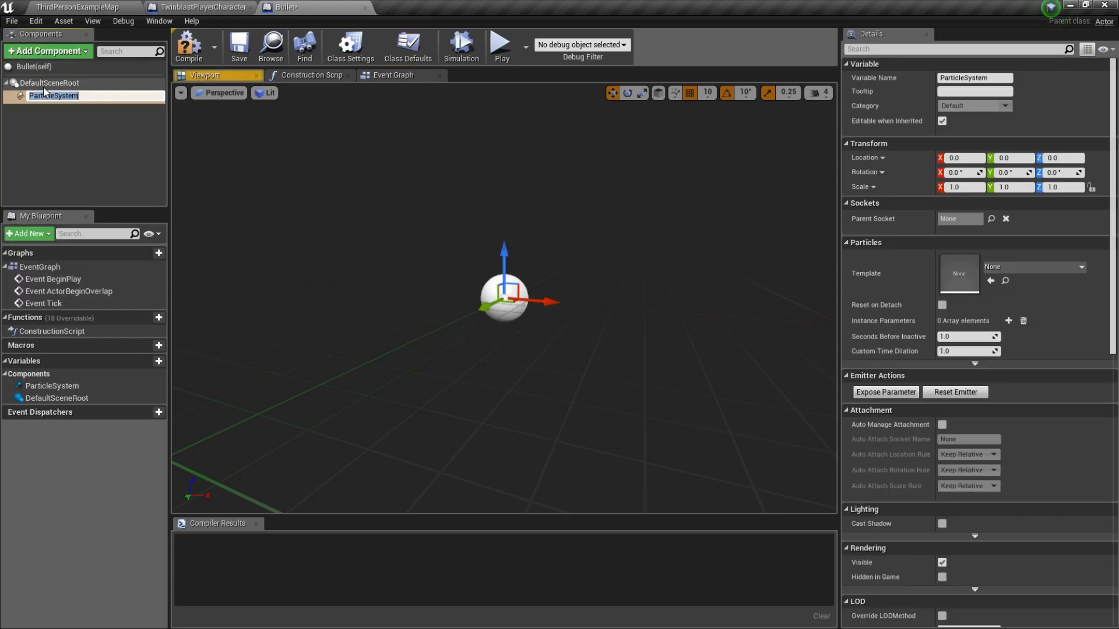
# Step: Add a Projectile Movement component and enter 500 for its Initial Speed
pyautogui.click(59, 57)
pyautogui.write('pro')
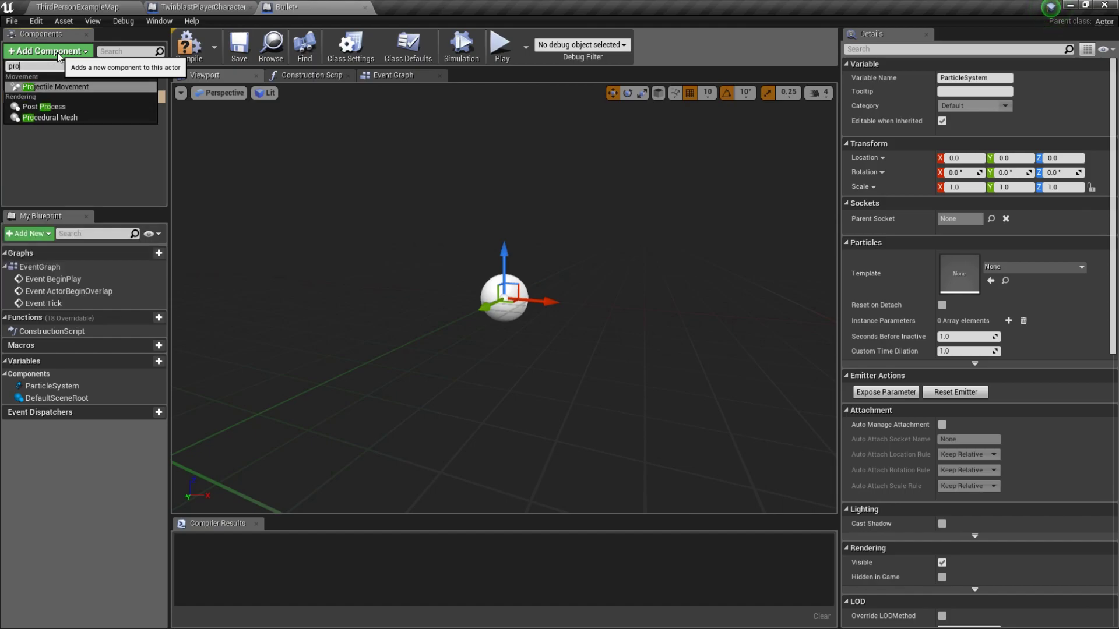
pyautogui.write('ject')
pyautogui.click(74, 86)
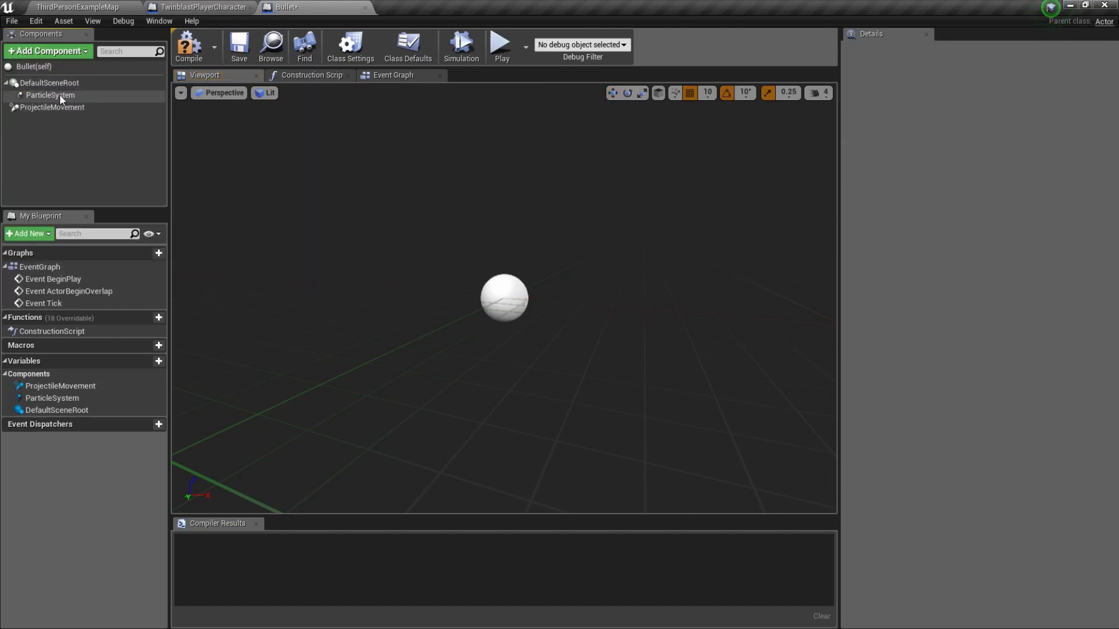
pyautogui.click(60, 95)
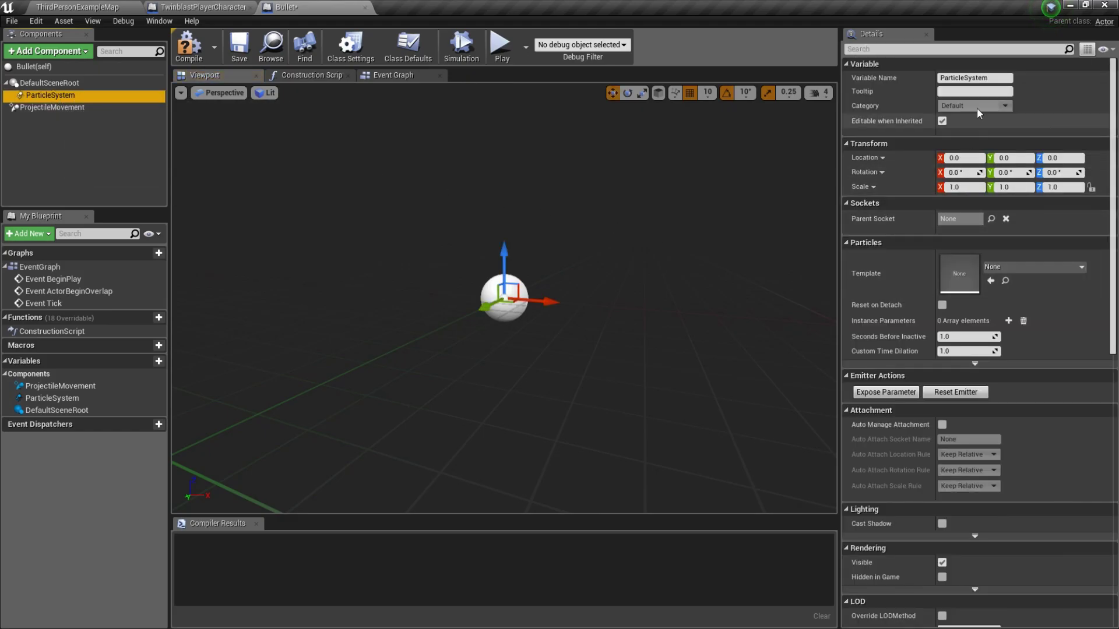
pyautogui.click(61, 108)
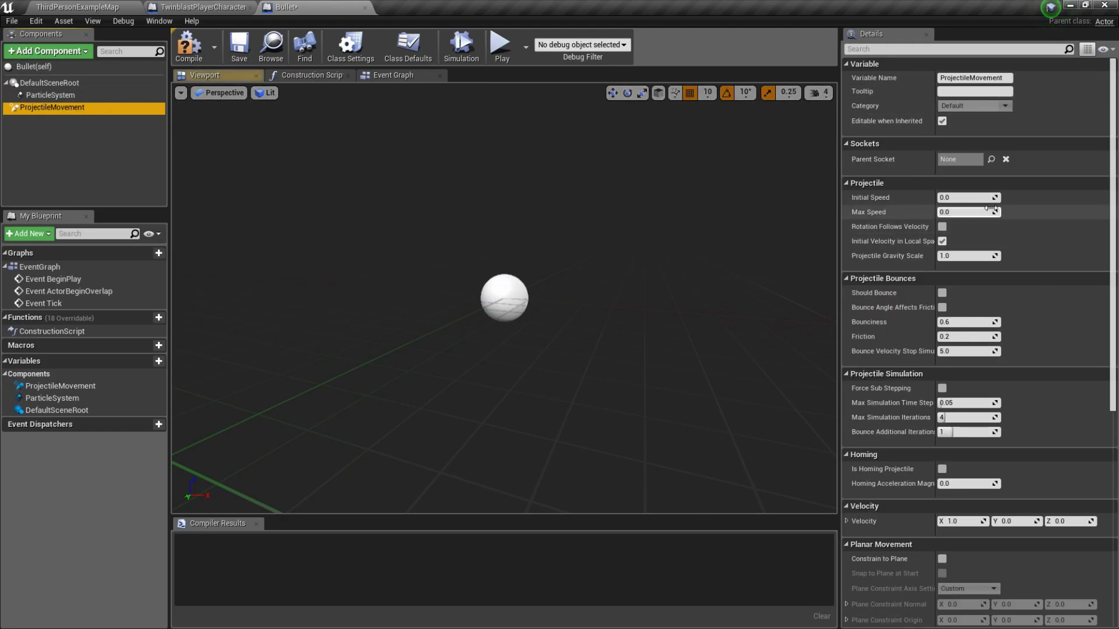
pyautogui.click(969, 197)
pyautogui.write('500')
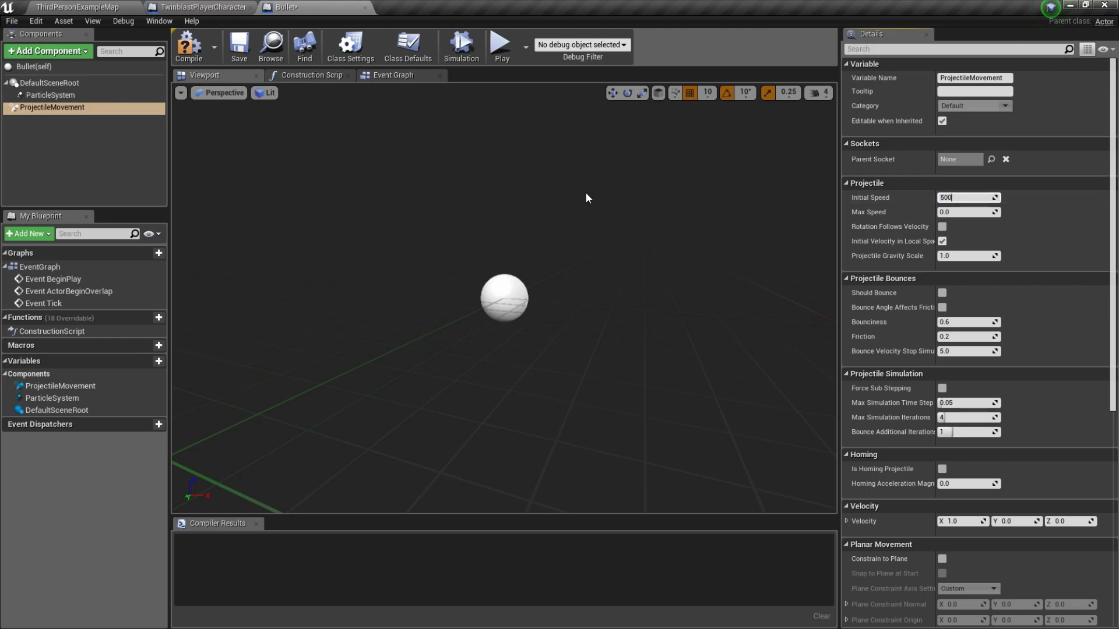
# Step: Compile the Bullet, set ProjectileMovement Velocity X to 150, and recompile
pyautogui.click(200, 58)
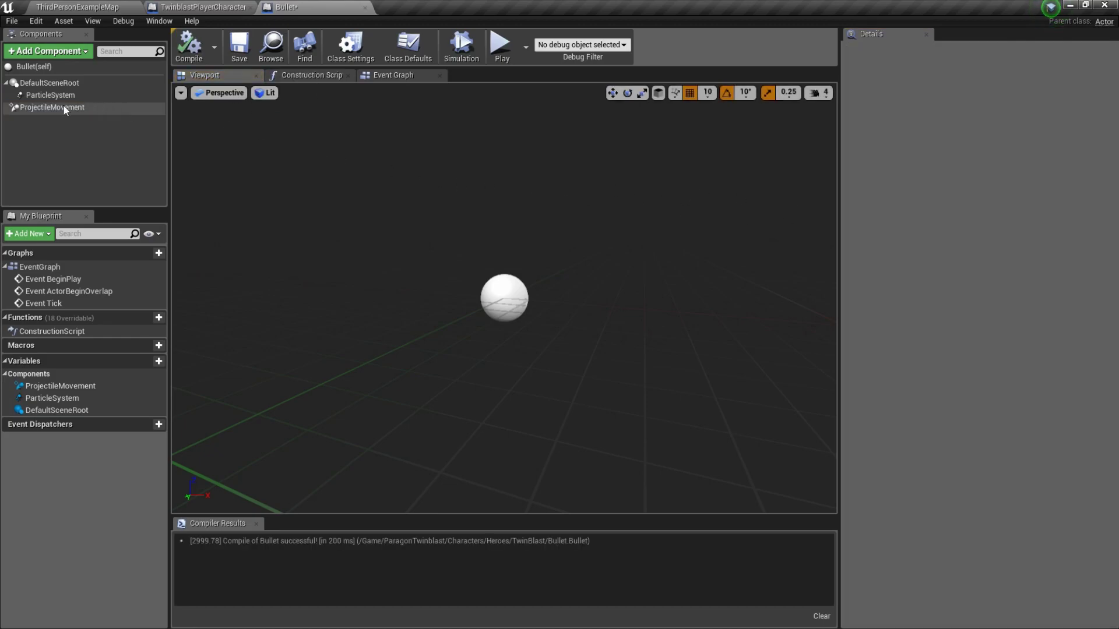
pyautogui.click(52, 108)
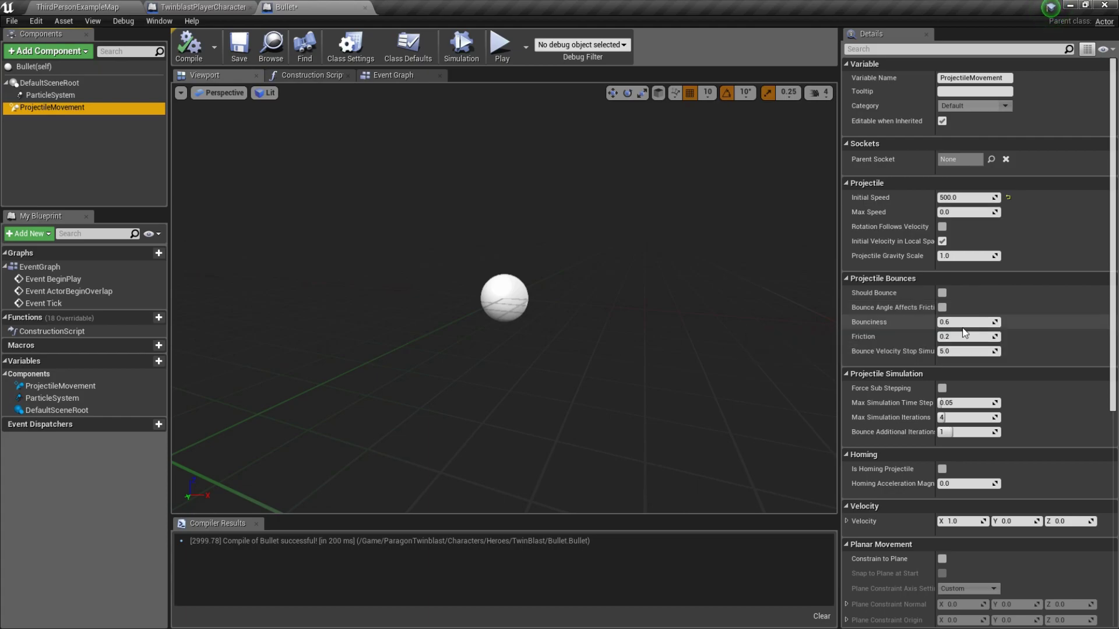
pyautogui.scroll(-2, 969, 345)
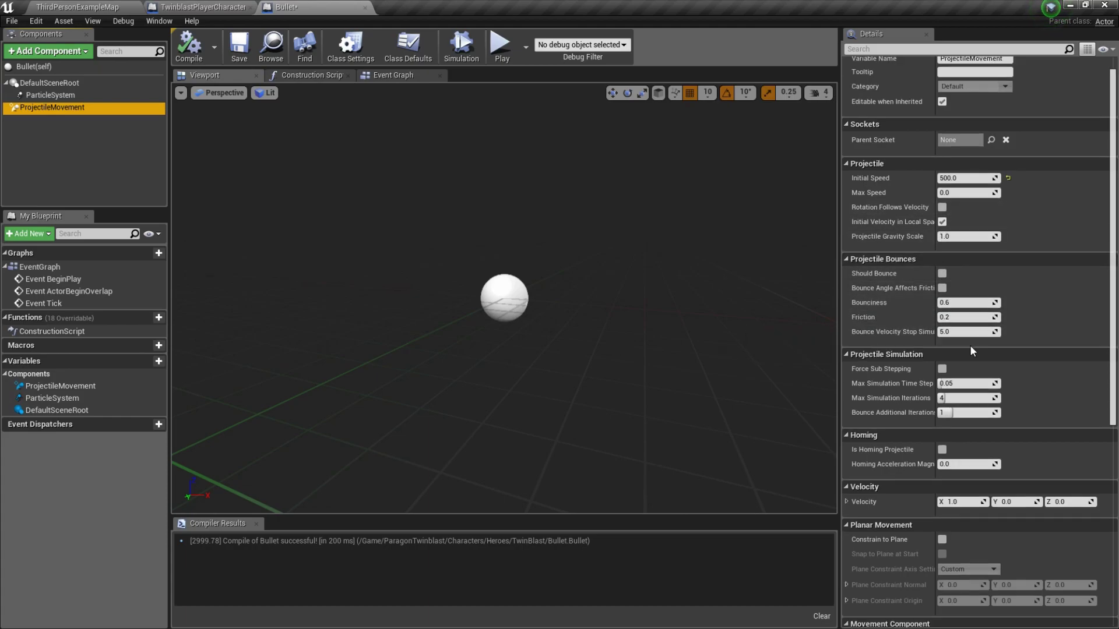
pyautogui.scroll(-2, 970, 345)
pyautogui.scroll(-1, 969, 345)
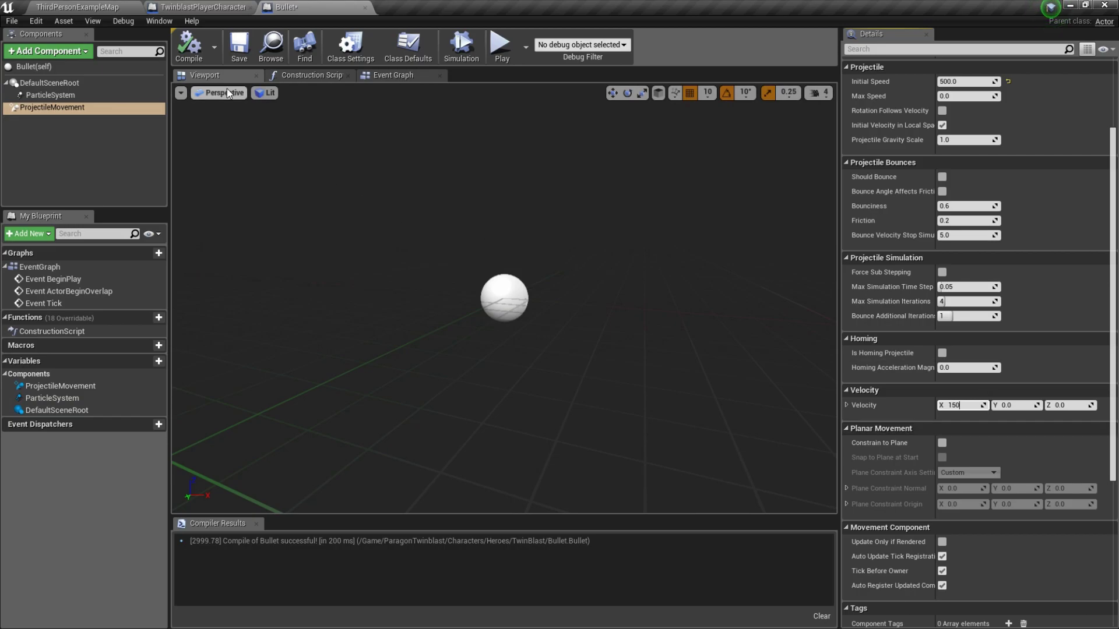
pyautogui.click(189, 45)
pyautogui.click(29, 96)
pyautogui.click(41, 108)
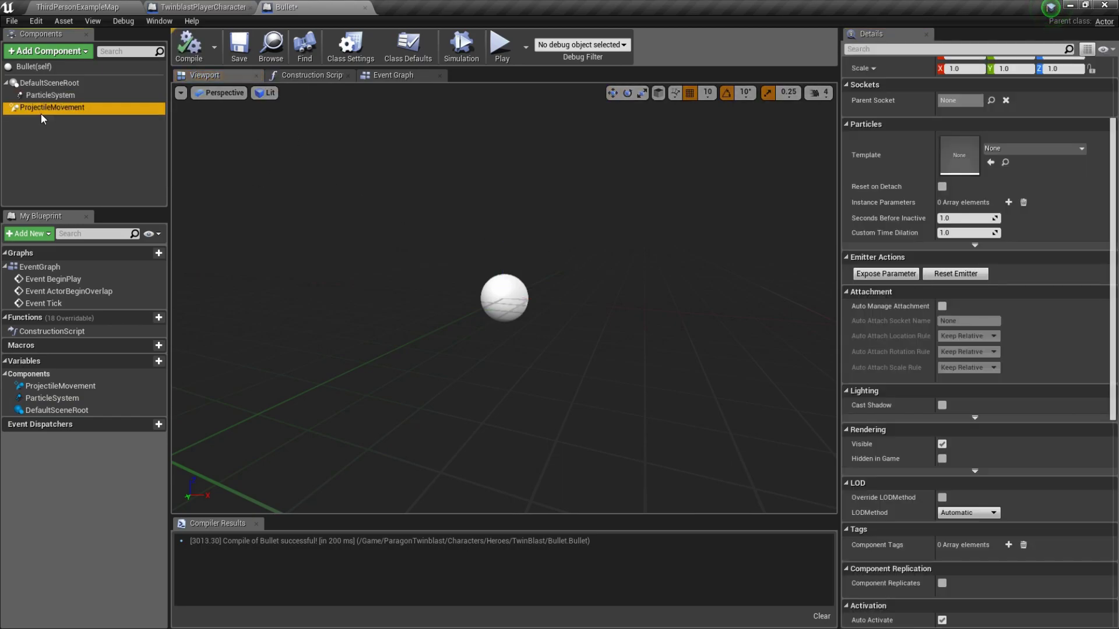
# Step: Set the ParticleSystem Template to P_Twinblast_VortexGrenade_Targeting
pyautogui.click(55, 96)
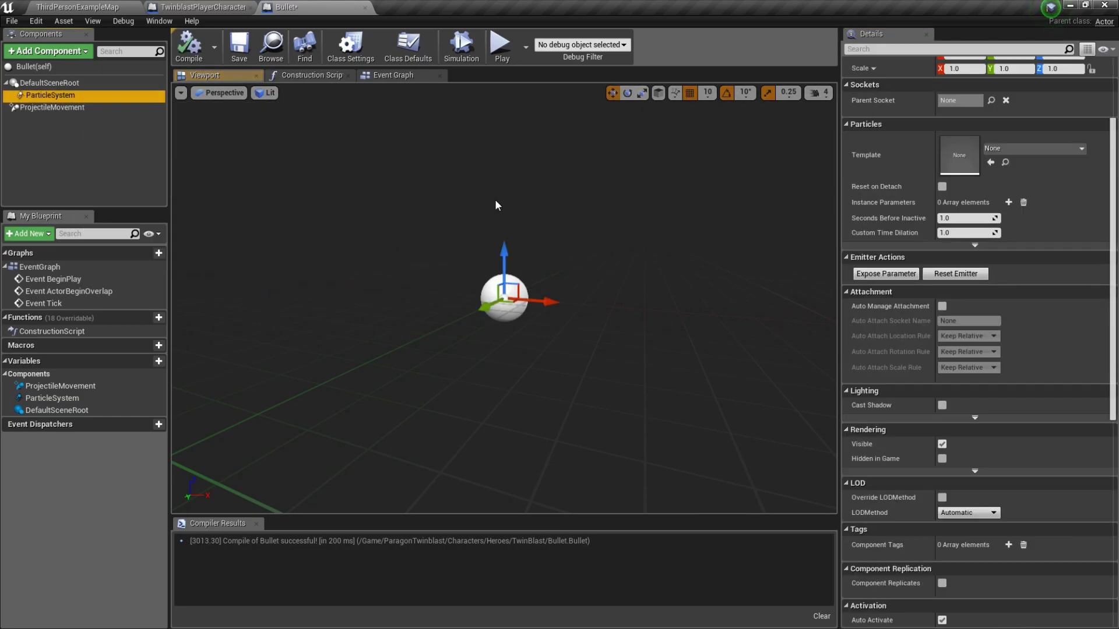
pyautogui.scroll(2, 982, 160)
pyautogui.click(1022, 187)
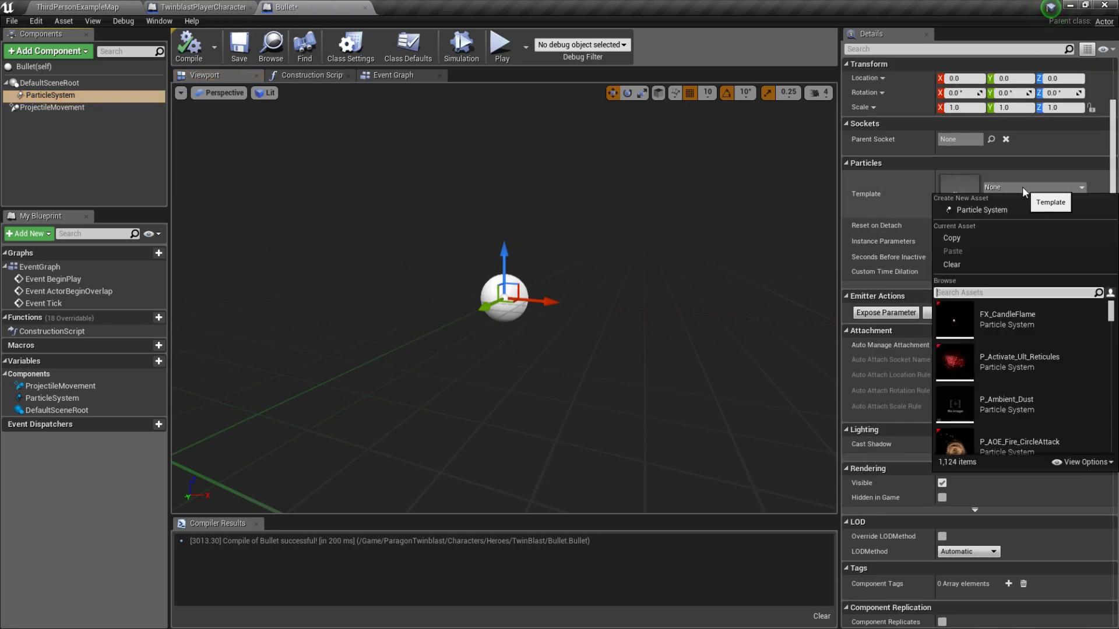
pyautogui.write('gre')
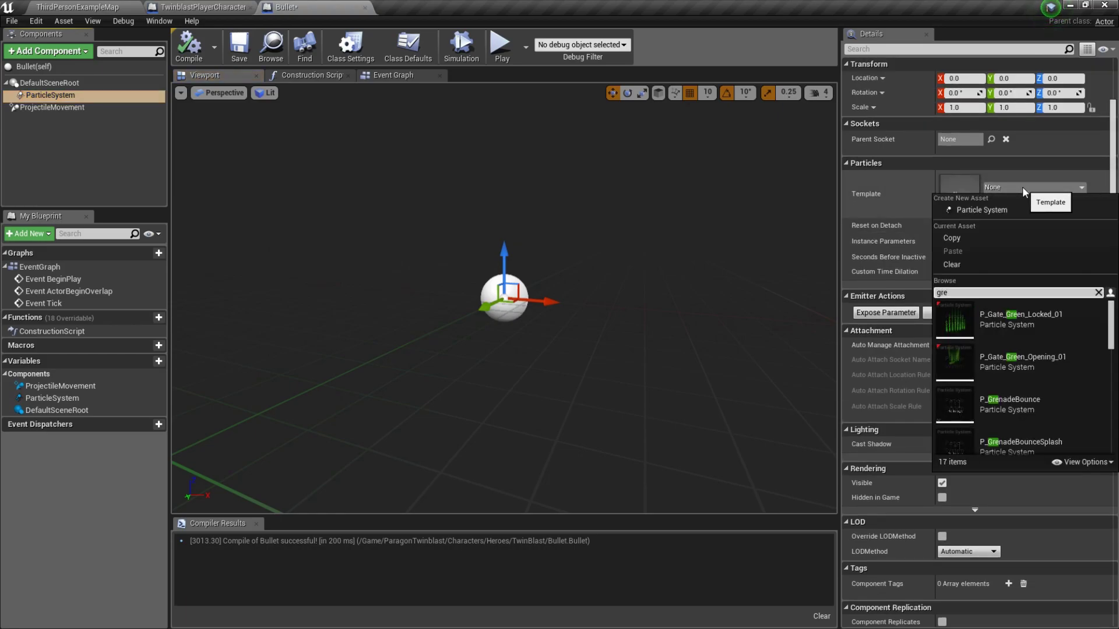
pyautogui.write('naf')
pyautogui.press('BackSpace')
pyautogui.write('de')
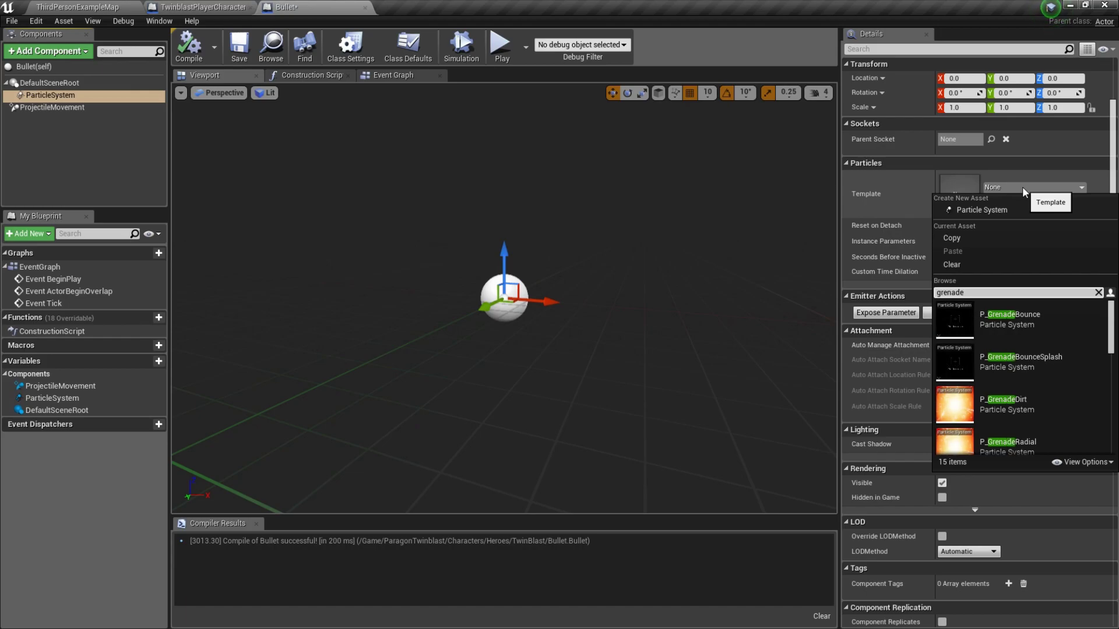
pyautogui.scroll(-2, 1033, 348)
pyautogui.scroll(-2, 1034, 349)
pyautogui.scroll(-2, 1034, 349)
pyautogui.scroll(-2, 1034, 349)
pyautogui.scroll(-1, 1033, 349)
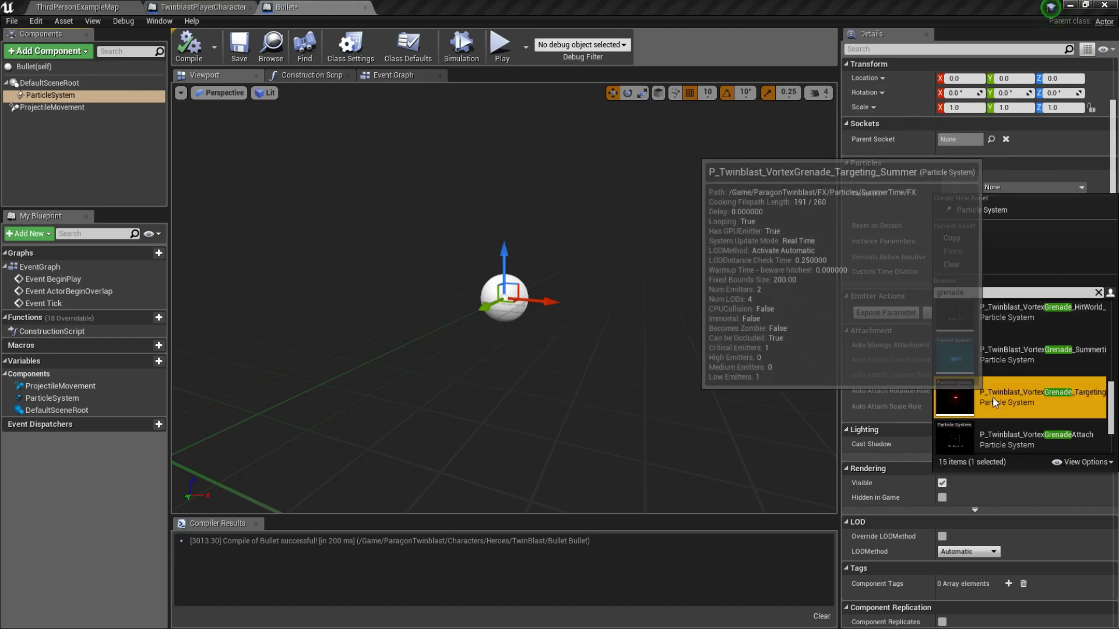
pyautogui.click(1033, 388)
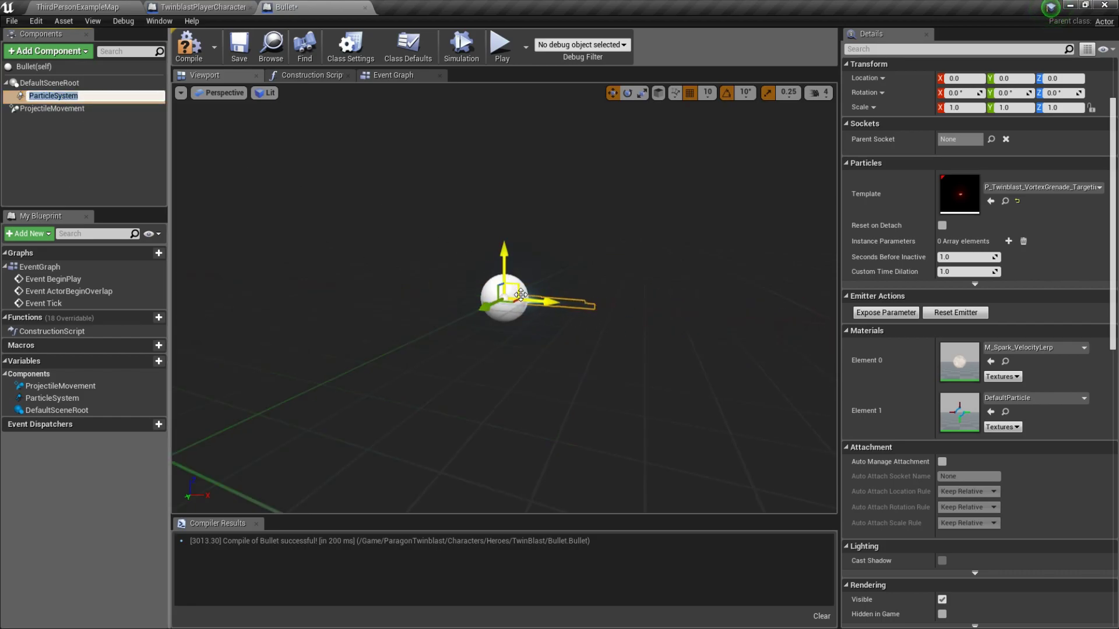
# Step: Scale the particle effect up to 13.5
pyautogui.moveTo(526, 300)
pyautogui.mouseDown(button='right')
pyautogui.moveTo(609, 272)
pyautogui.moveTo(609, 233)
pyautogui.moveTo(609, 279)
pyautogui.mouseUp(button='right')
pyautogui.press('r')
pyautogui.moveTo(491, 327); pyautogui.dragTo(524, 303)
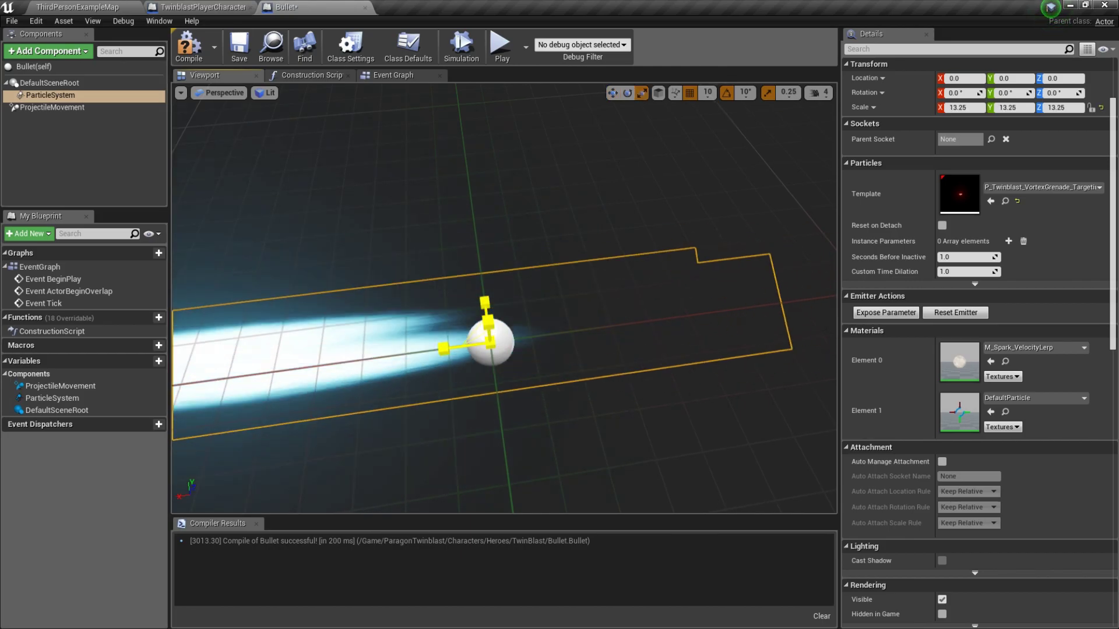
pyautogui.moveTo(524, 303); pyautogui.dragTo(582, 257)
pyautogui.moveTo(609, 279); pyautogui.dragTo(465, 285, button='right')
# Step: Compile and save the Bullet, then return to TwinblastPlayerCharacter's Event Graph
pyautogui.click(189, 45)
pyautogui.click(240, 46)
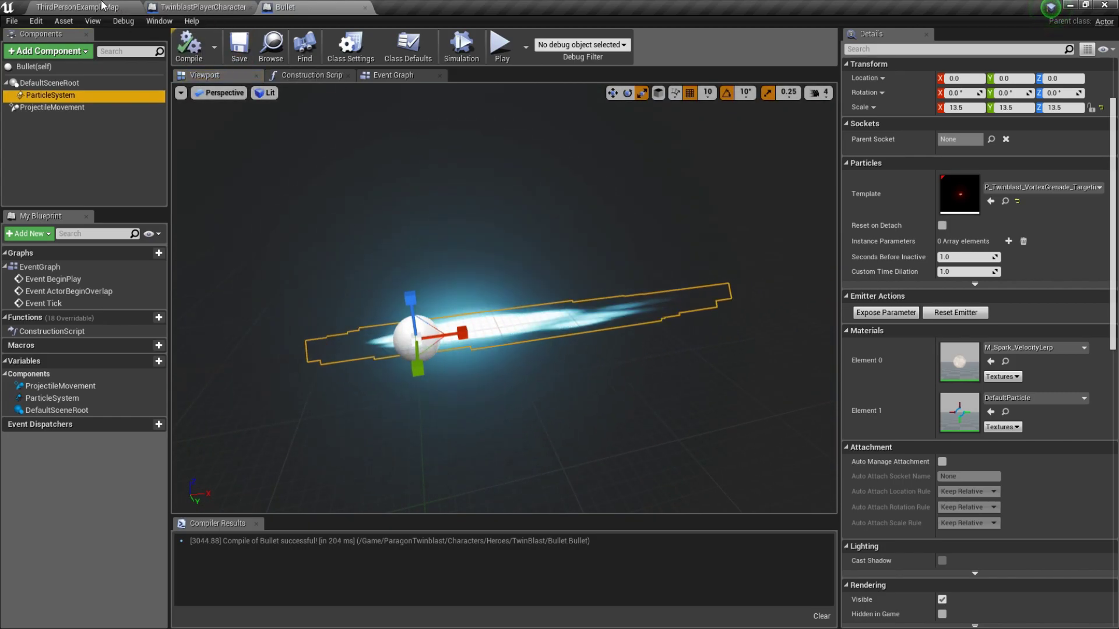
pyautogui.click(181, 7)
pyautogui.moveTo(681, 231)
pyautogui.mouseDown(button='right')
pyautogui.moveTo(386, 298)
pyautogui.moveTo(391, 314)
pyautogui.mouseUp(button='right')
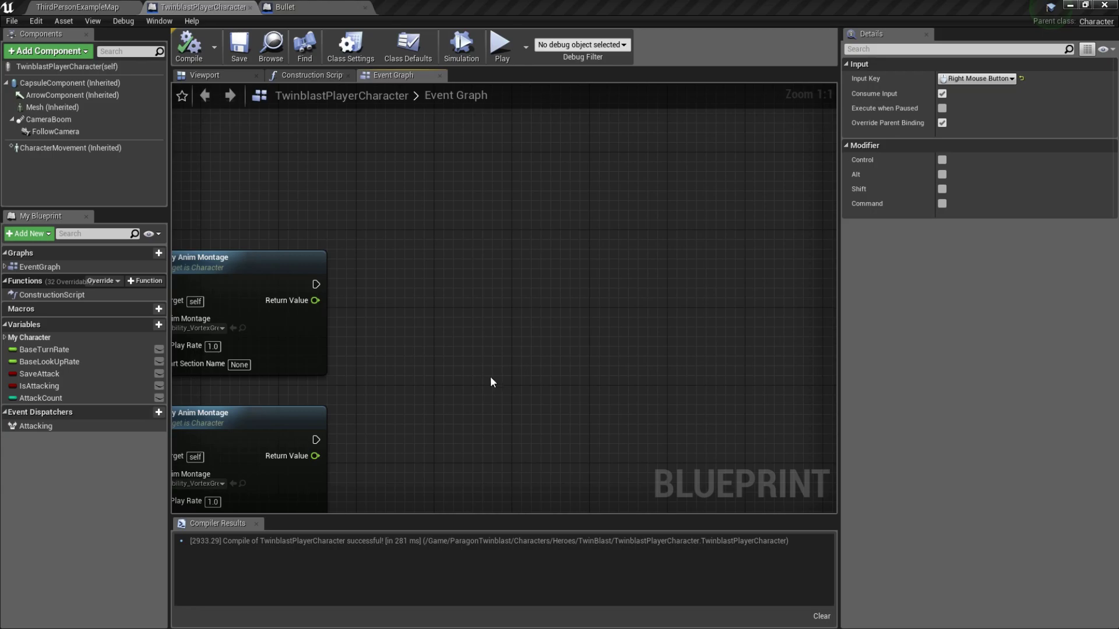
# Step: Add a Spawn Actor from Class node set to spawn the Bullet class
pyautogui.moveTo(402, 313)
pyautogui.mouseDown(button='right')
pyautogui.moveTo(474, 341)
pyautogui.moveTo(681, 346)
pyautogui.moveTo(541, 325)
pyautogui.mouseUp(button='right')
pyautogui.scroll(-5, 475, 340)
pyautogui.rightClick(530, 327)
pyautogui.write('s')
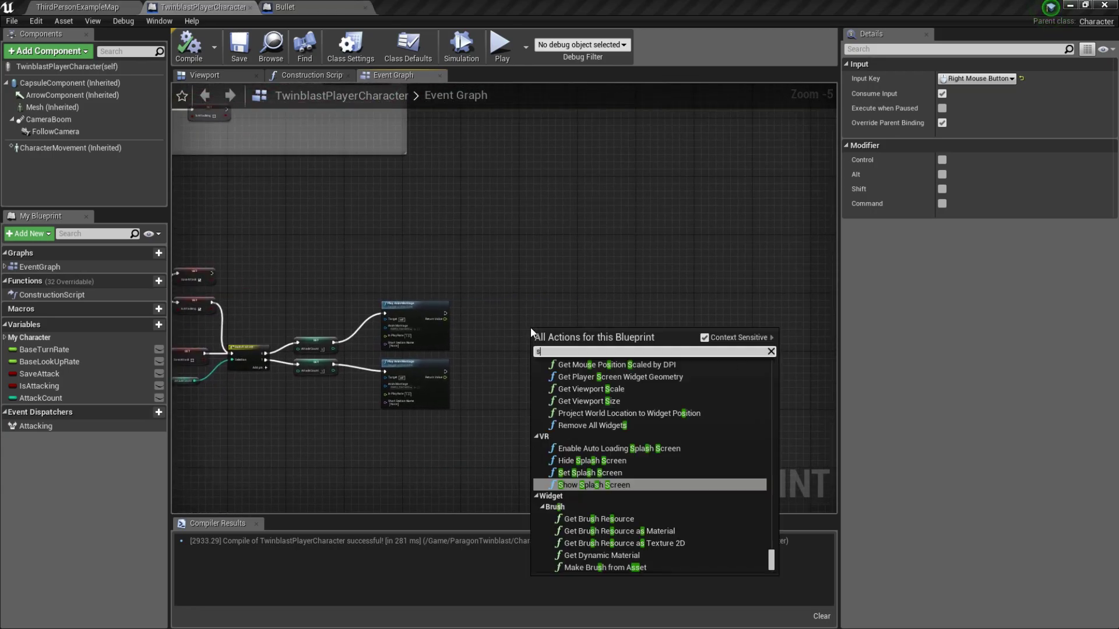
pyautogui.write('pawn ')
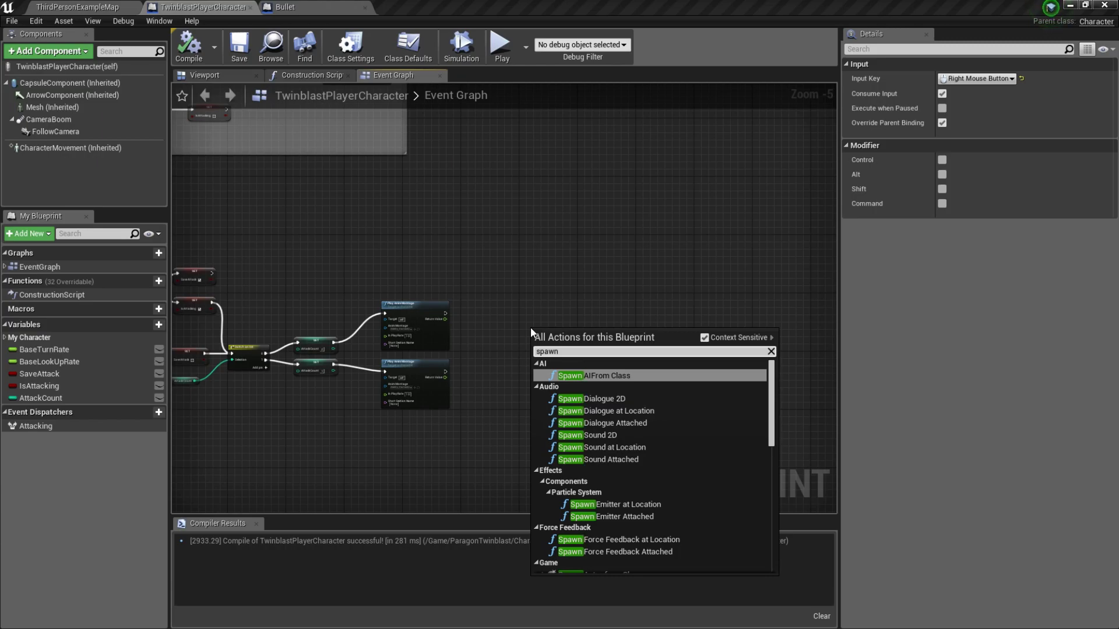
pyautogui.write('ac')
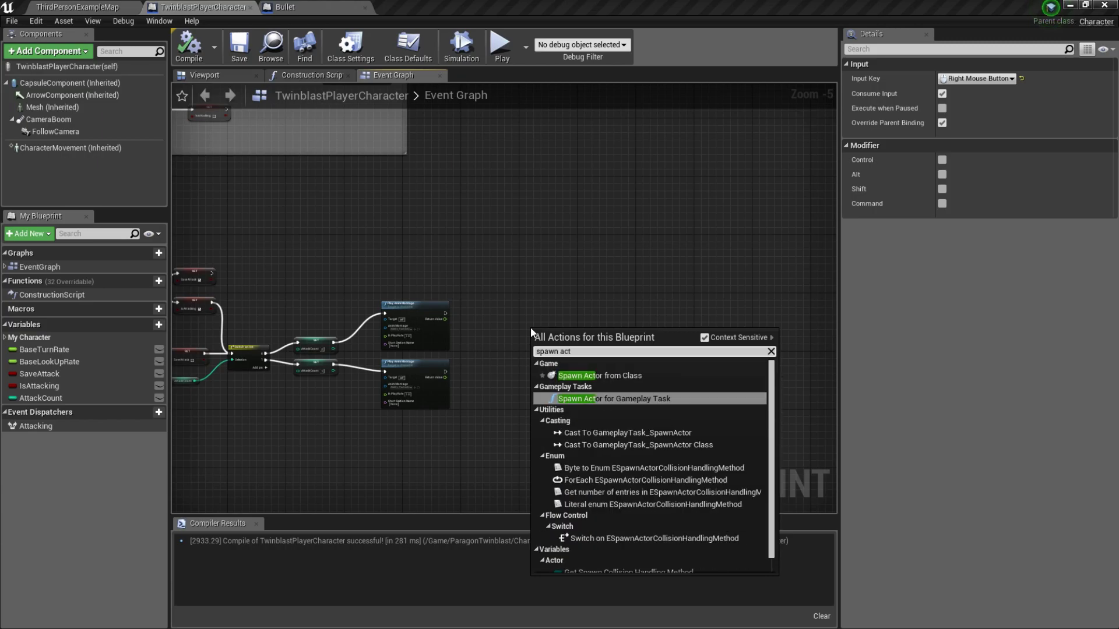
pyautogui.write('t')
pyautogui.click(594, 375)
pyautogui.scroll(3, 560, 280)
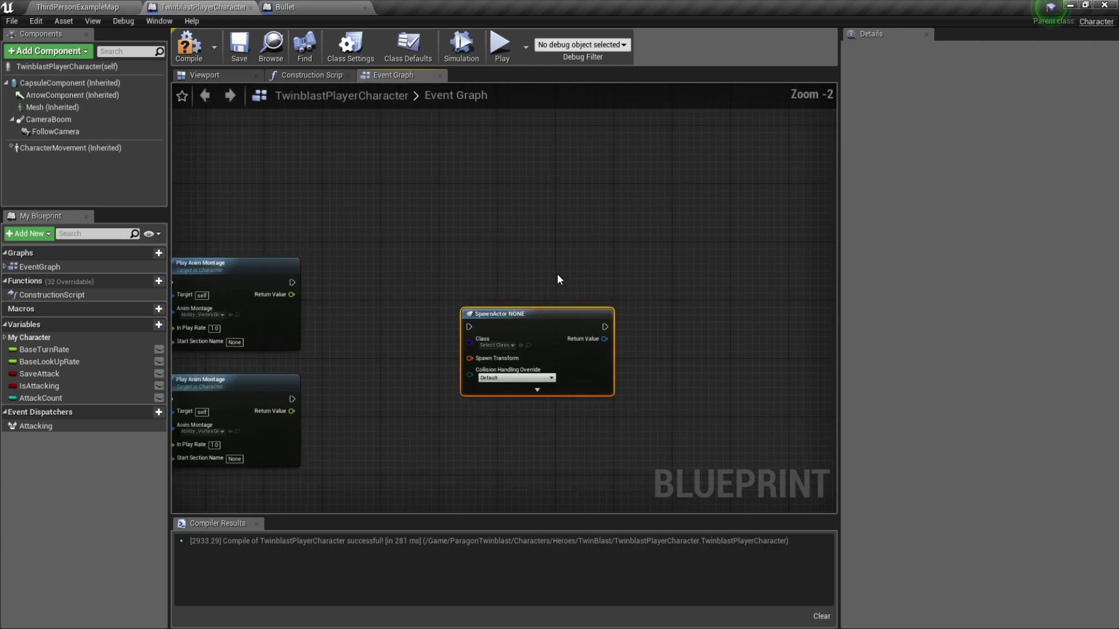
pyautogui.click(513, 347)
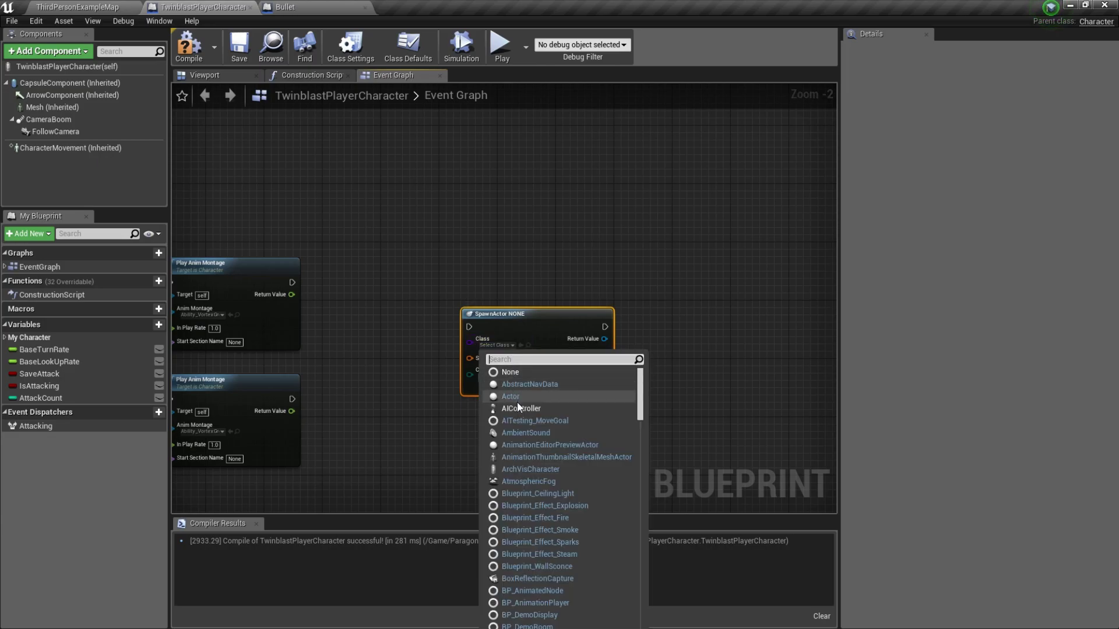
pyautogui.write('bull')
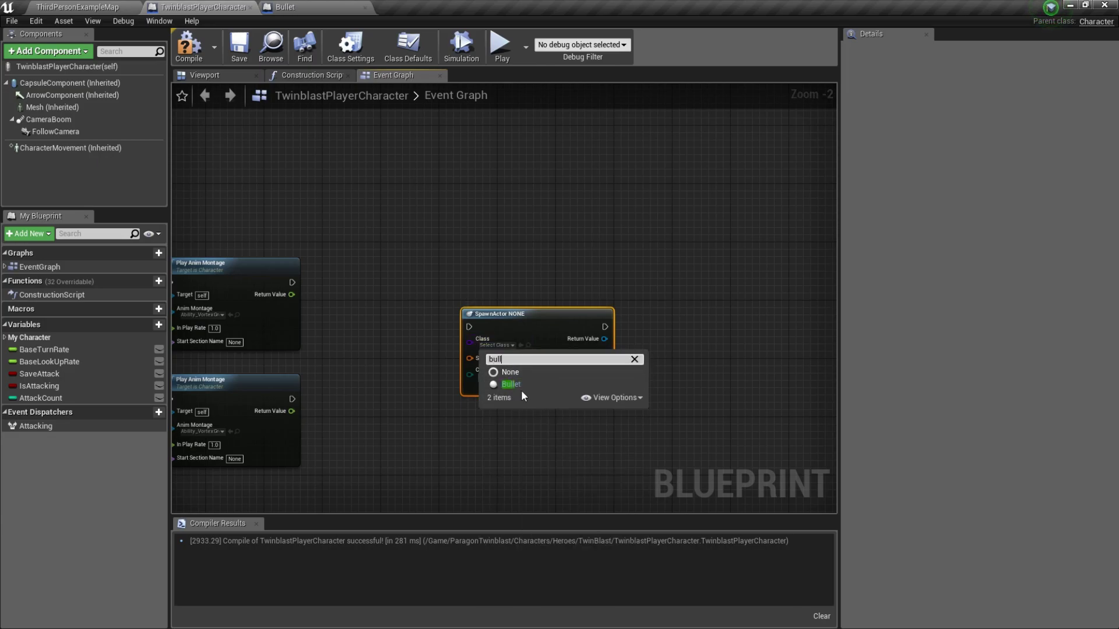
pyautogui.click(511, 385)
# Step: Wire both Play Anim Montage outputs into the Bullet spawn, compile, and add a Mesh getter
pyautogui.moveTo(292, 283); pyautogui.dragTo(342, 300)
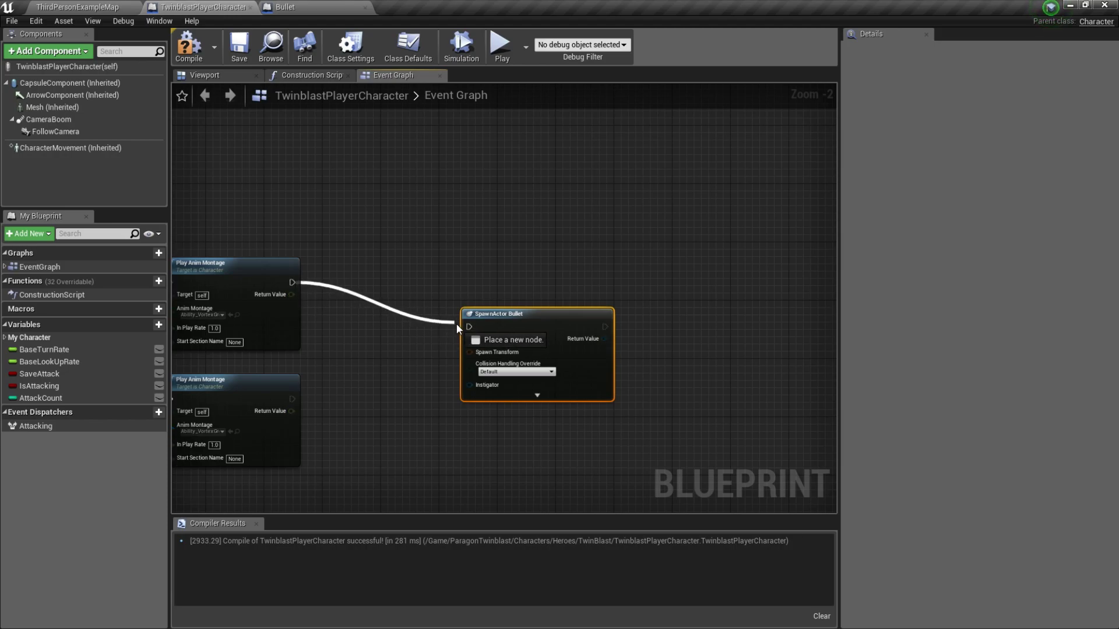
pyautogui.moveTo(291, 399); pyautogui.dragTo(470, 328)
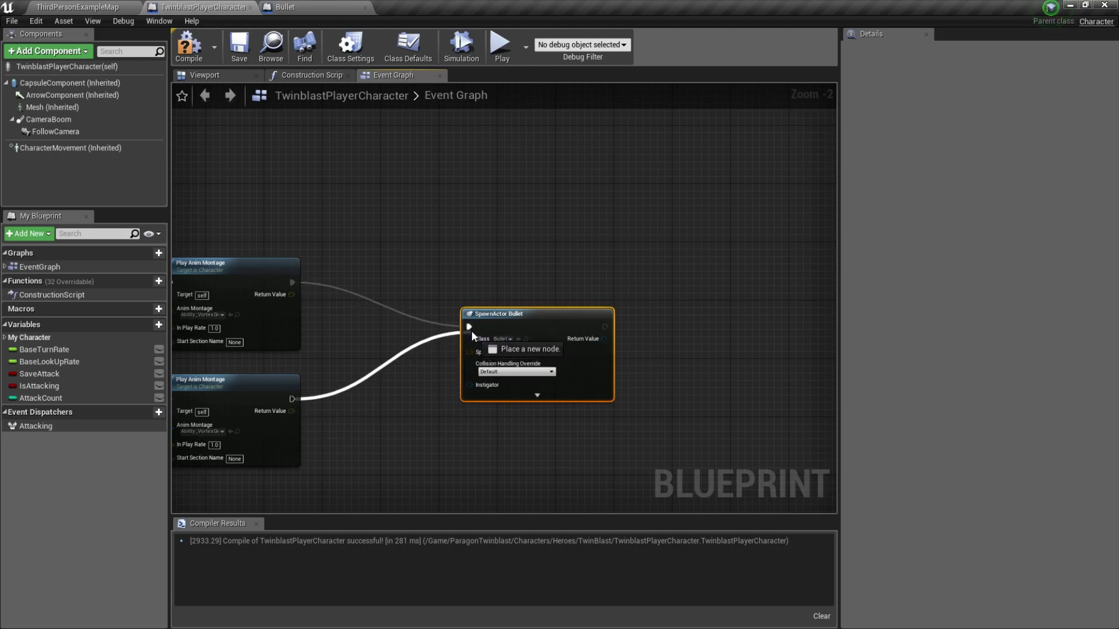
pyautogui.click(189, 46)
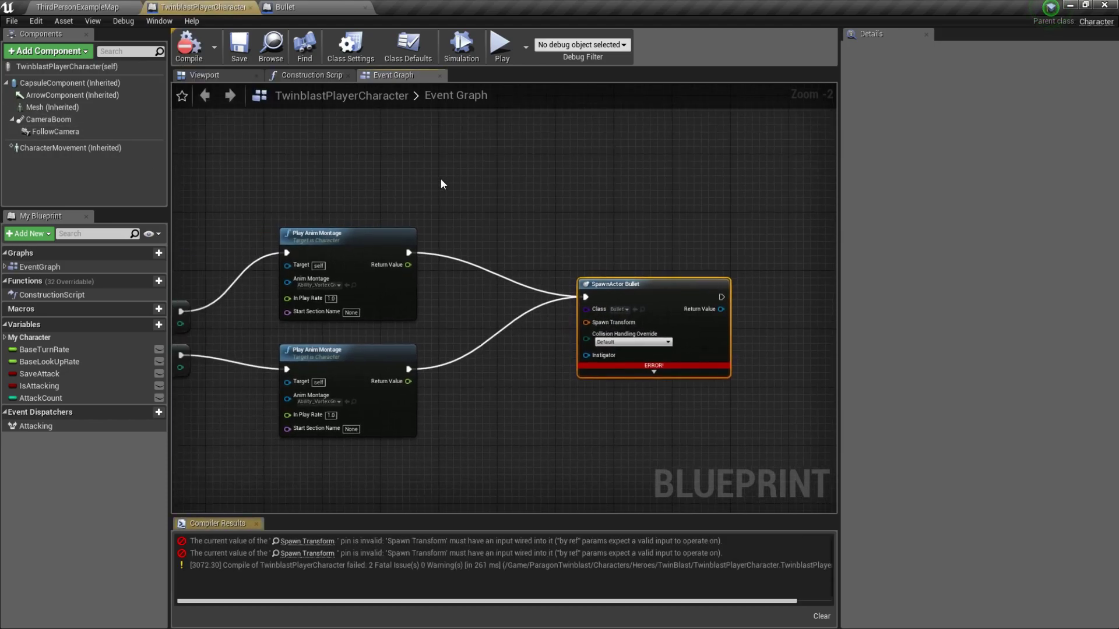
pyautogui.moveTo(47, 108); pyautogui.dragTo(397, 467)
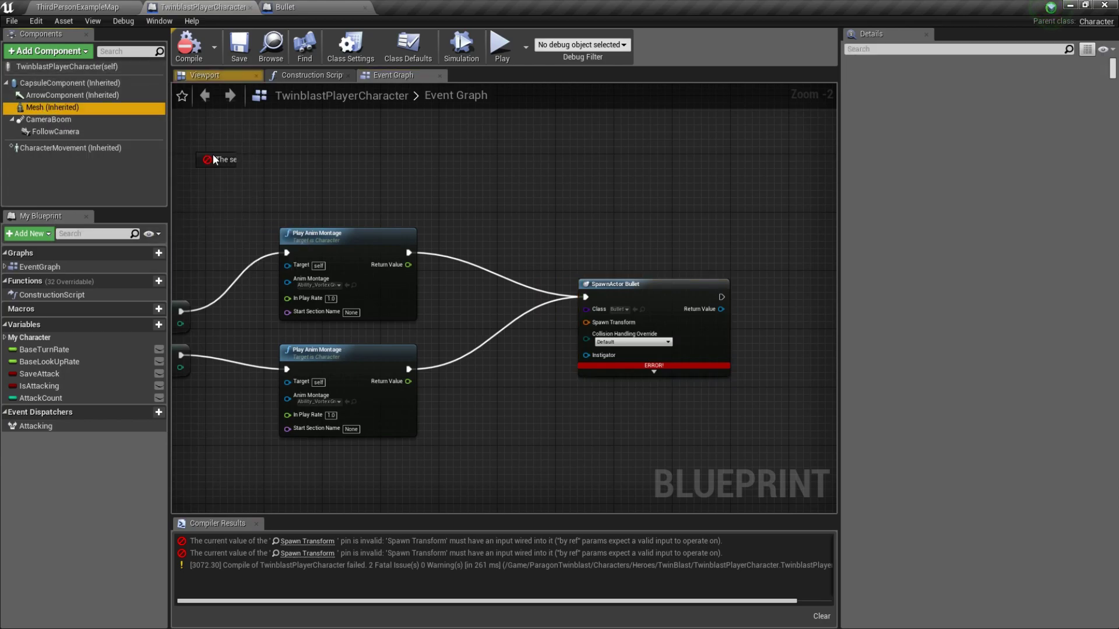
pyautogui.moveTo(398, 466)
pyautogui.mouseDown(button='right')
pyautogui.moveTo(435, 389)
pyautogui.moveTo(394, 391)
pyautogui.mouseUp(button='right')
# Step: Add a Make Transform node wired into SpawnActor Bullet's Spawn Transform pin
pyautogui.moveTo(493, 225); pyautogui.dragTo(659, 188)
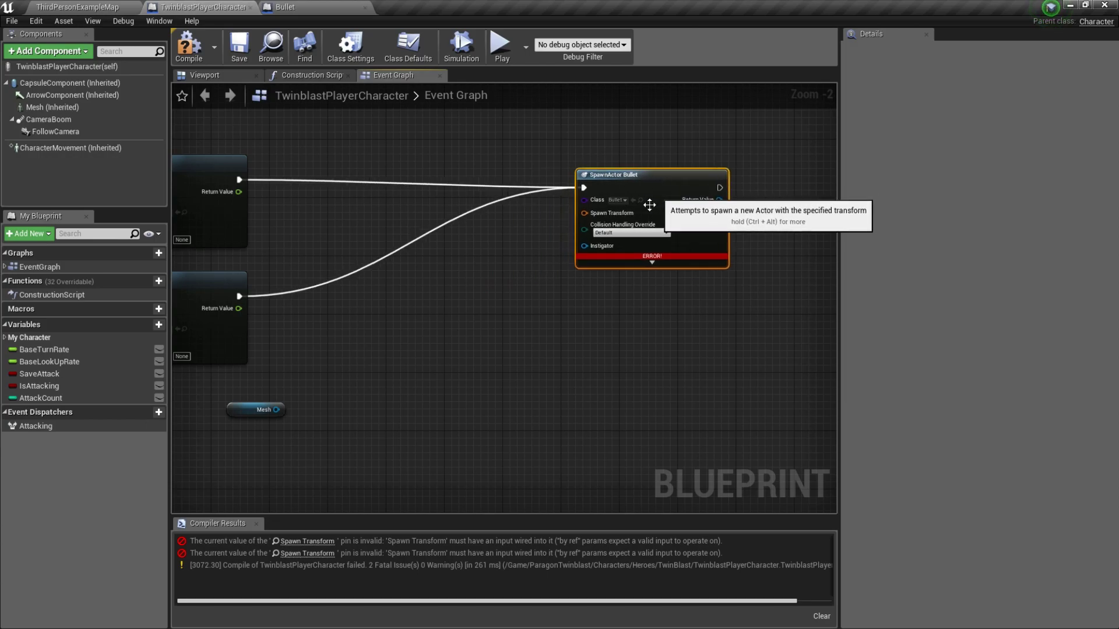
pyautogui.rightClick(442, 387)
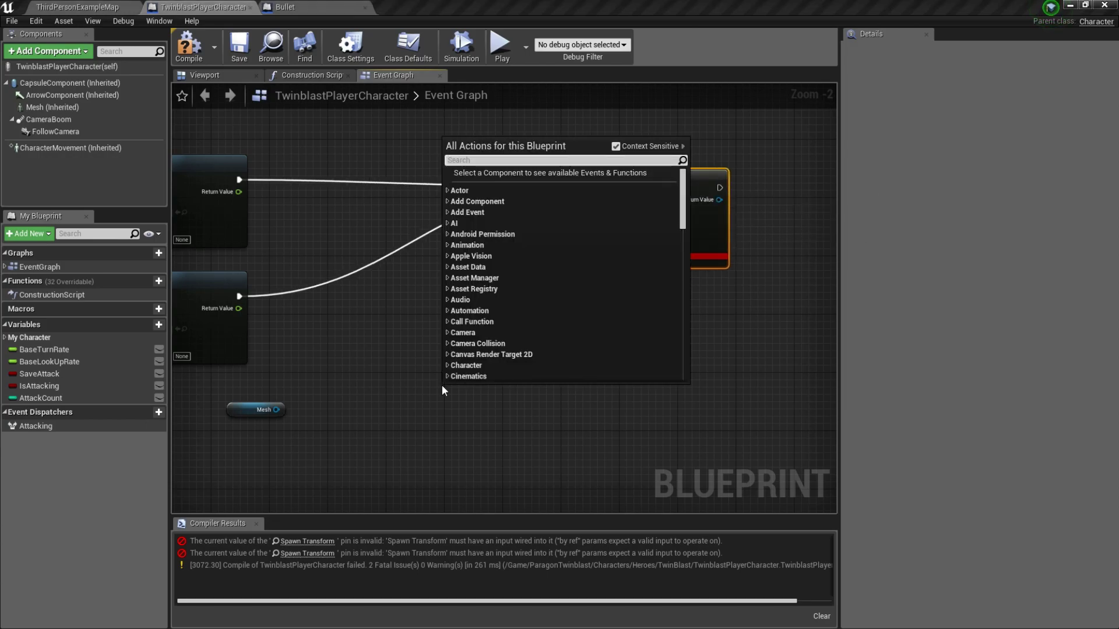
pyautogui.write('ma')
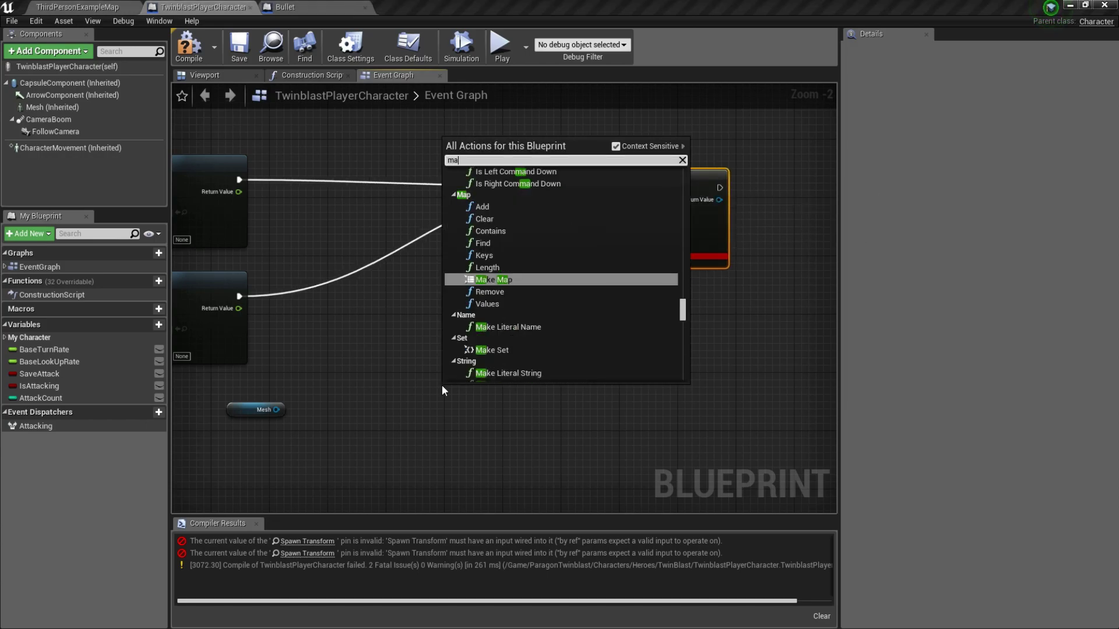
pyautogui.press('BackSpace')
pyautogui.write('ke')
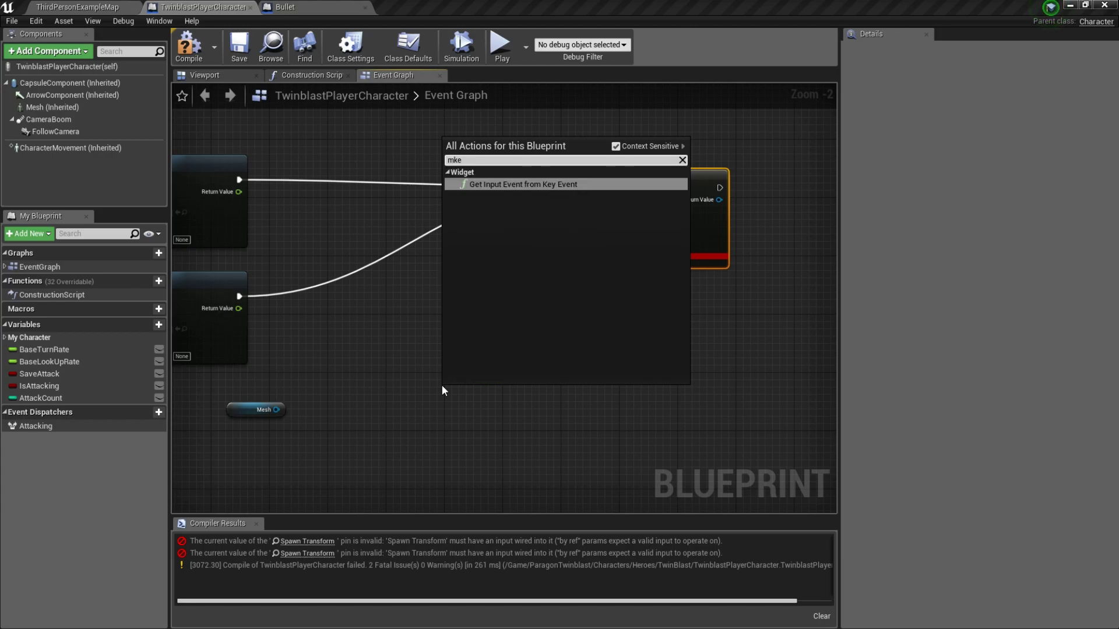
pyautogui.press('BackSpace')
pyautogui.press('BackSpace')
pyautogui.write('ake tra')
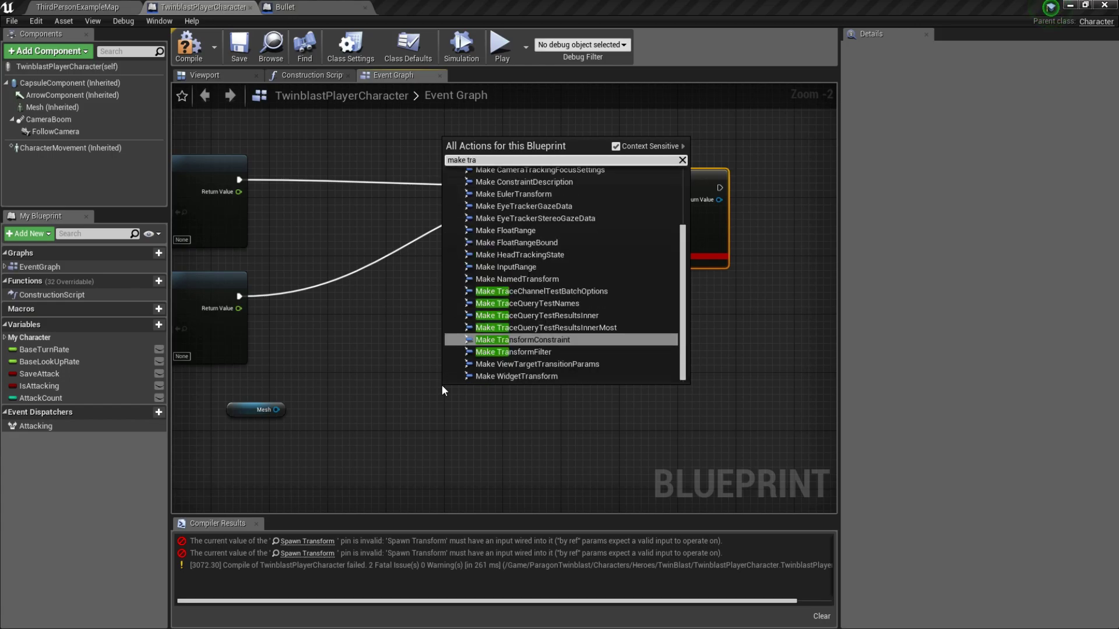
pyautogui.write('nsf')
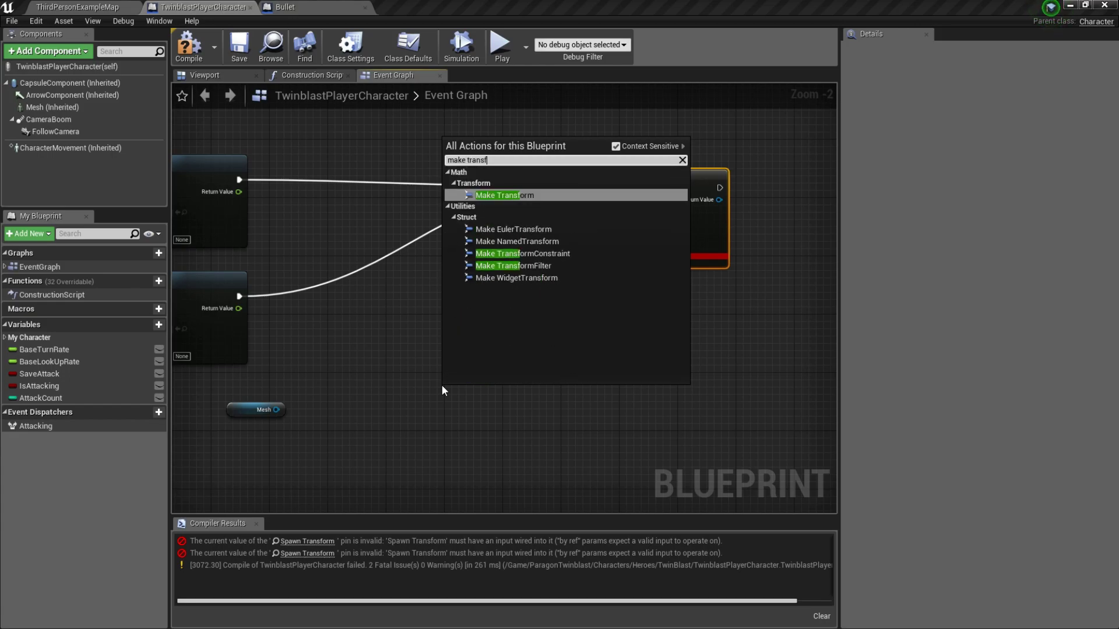
pyautogui.click(524, 198)
pyautogui.moveTo(580, 298)
pyautogui.mouseDown()
pyautogui.moveTo(573, 385)
pyautogui.moveTo(584, 213)
pyautogui.mouseUp()
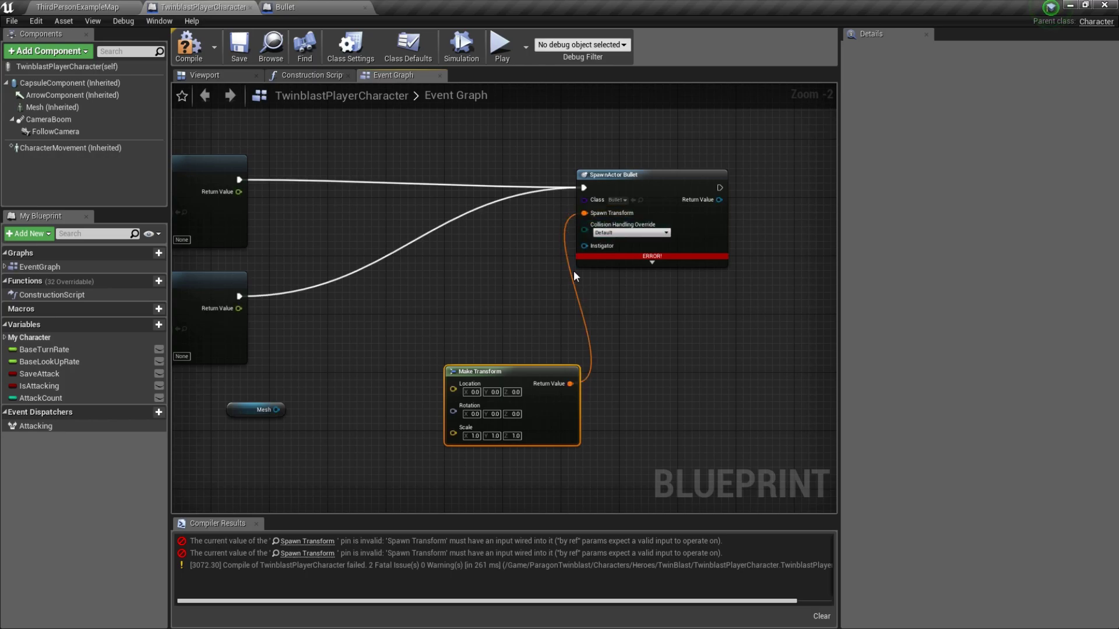
pyautogui.moveTo(514, 365); pyautogui.dragTo(521, 311, button='right')
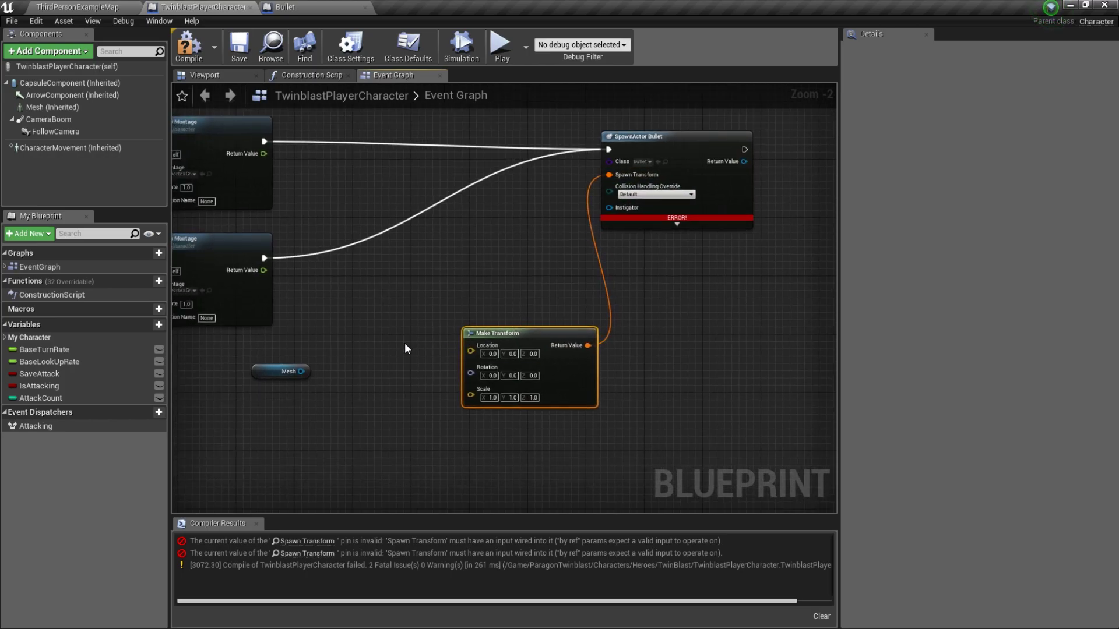
pyautogui.moveTo(406, 349); pyautogui.dragTo(493, 330, button='right')
# Step: Add Get Socket Location from Mesh and wire it into Make Transform's Location
pyautogui.click(379, 355)
pyautogui.moveTo(398, 342); pyautogui.dragTo(431, 340)
pyautogui.write('get')
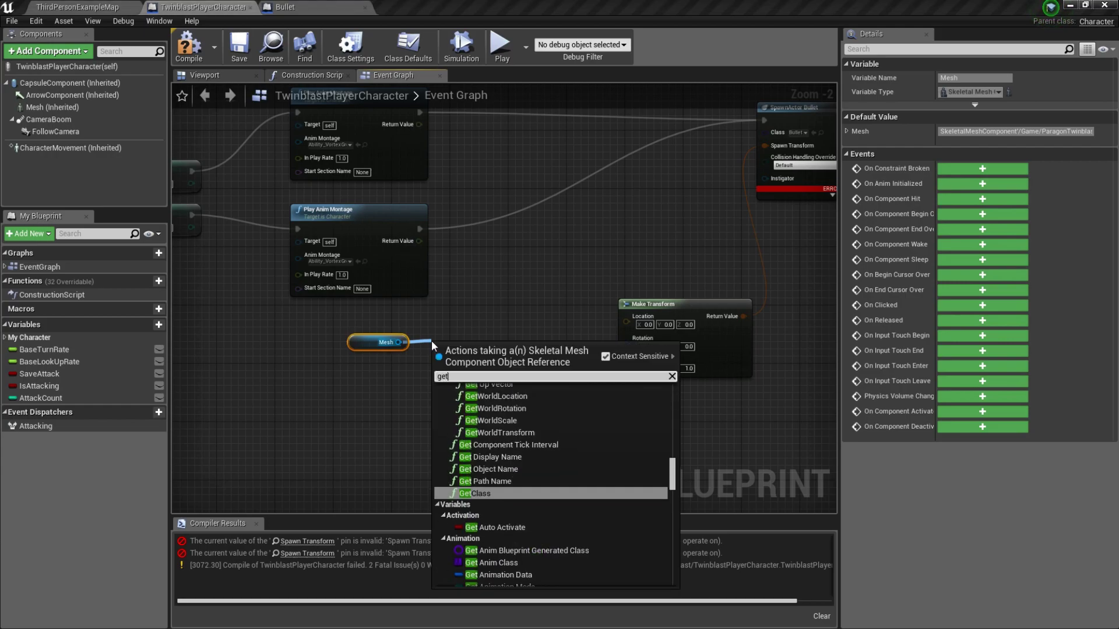
pyautogui.write(' socket')
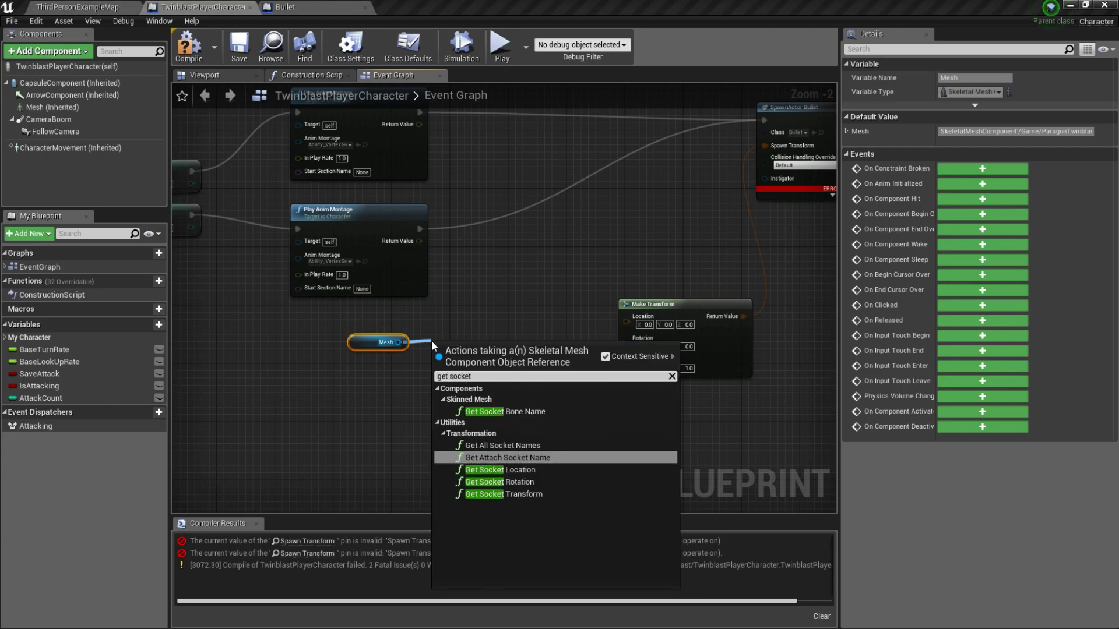
pyautogui.click(502, 471)
pyautogui.moveTo(548, 367); pyautogui.dragTo(550, 369)
pyautogui.moveTo(623, 327); pyautogui.dragTo(625, 322)
pyautogui.moveTo(525, 349); pyautogui.dragTo(533, 319)
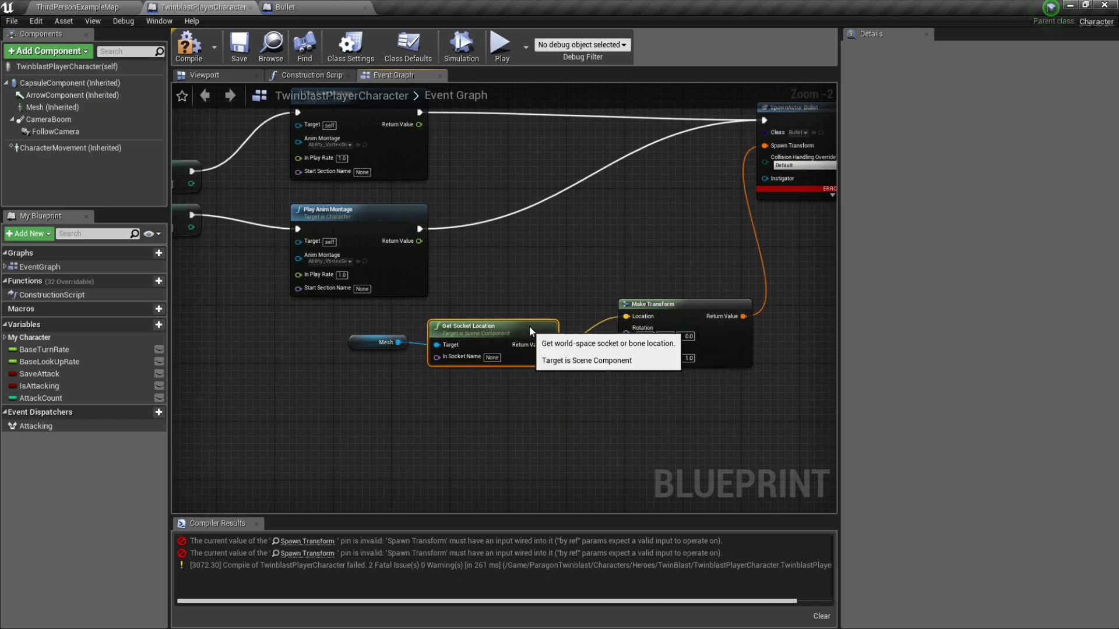
# Step: Add Get Socket Rotation from Mesh and wire it into Make Transform's Rotation
pyautogui.moveTo(357, 340)
pyautogui.mouseDown()
pyautogui.moveTo(321, 338)
pyautogui.moveTo(416, 377)
pyautogui.mouseUp()
pyautogui.write('get')
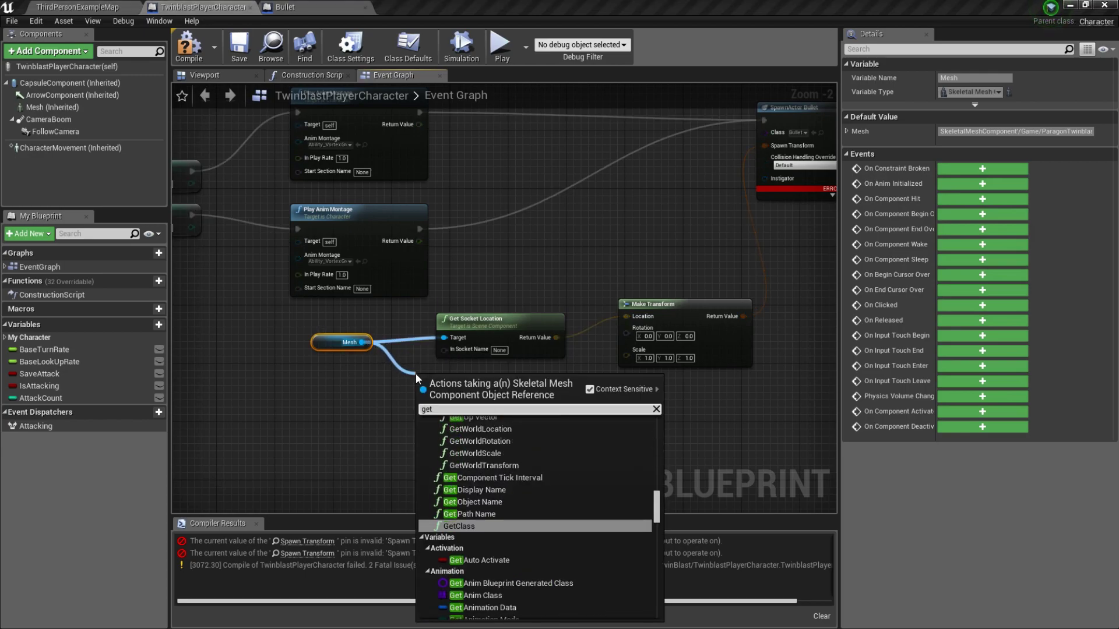
pyautogui.write(' sock')
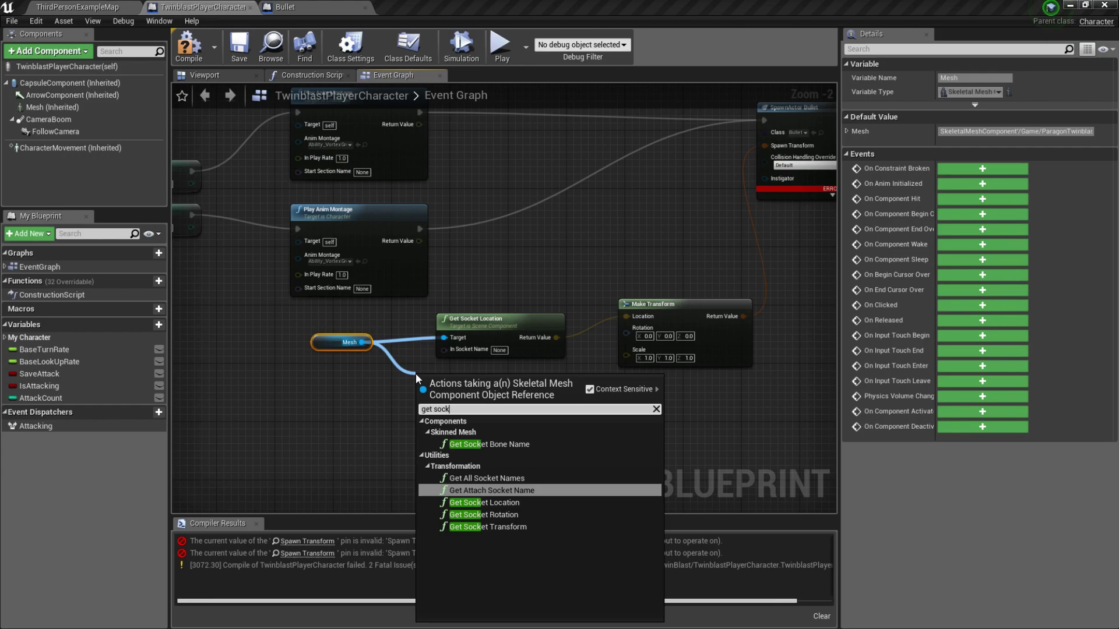
pyautogui.click(508, 515)
pyautogui.moveTo(521, 392)
pyautogui.mouseDown()
pyautogui.moveTo(603, 358)
pyautogui.moveTo(625, 328)
pyautogui.mouseUp()
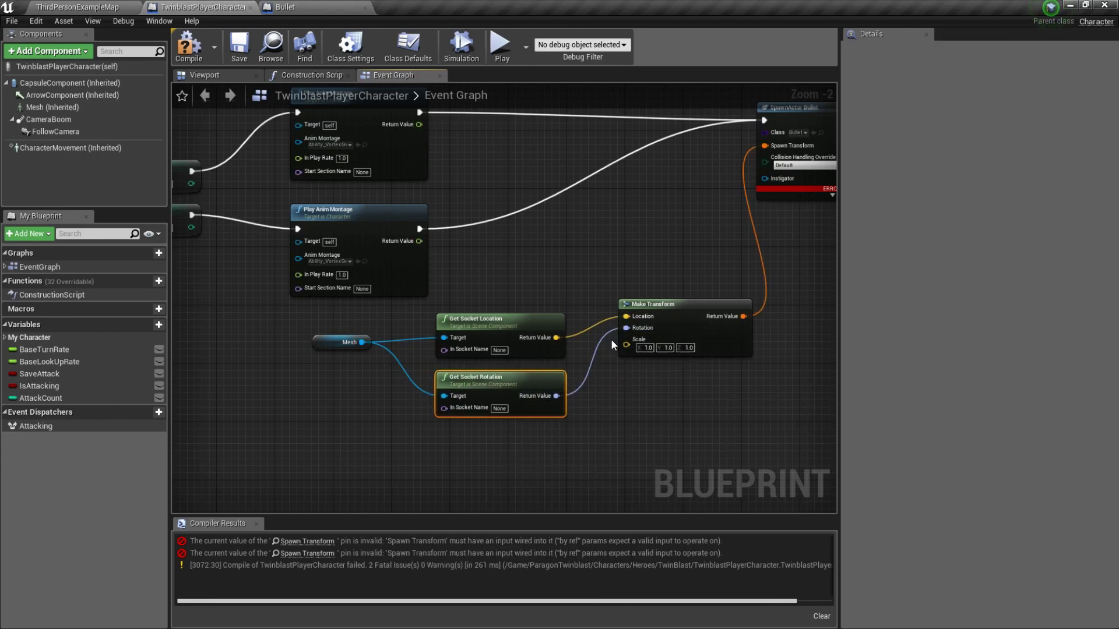
pyautogui.moveTo(495, 369); pyautogui.dragTo(516, 324, button='right')
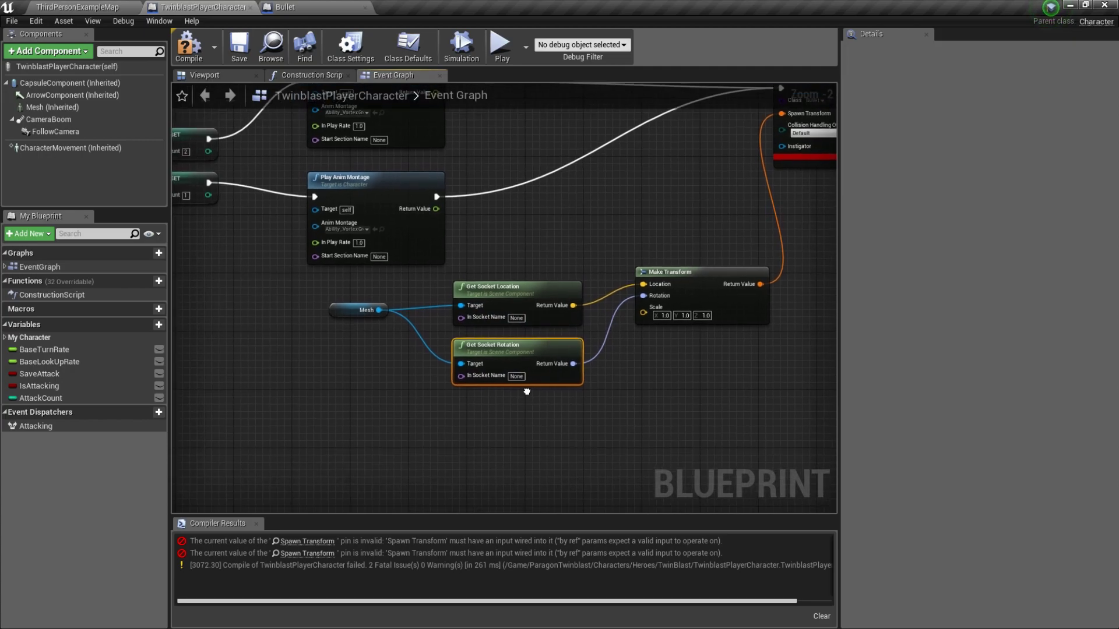
pyautogui.moveTo(529, 395); pyautogui.dragTo(540, 377, button='right')
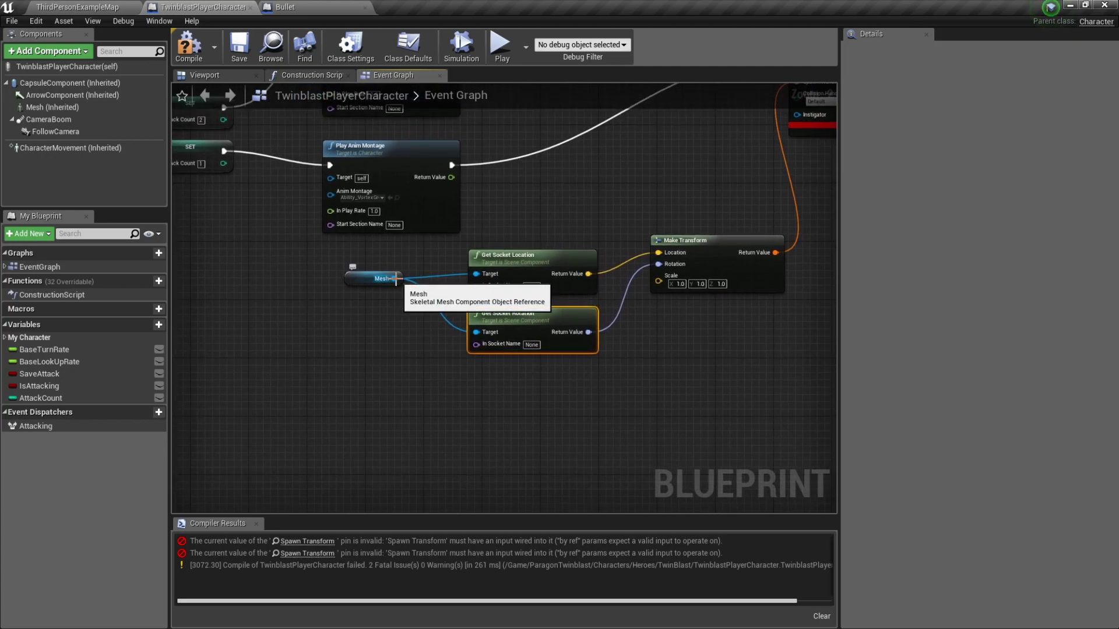
pyautogui.moveTo(395, 279); pyautogui.dragTo(436, 383)
# Step: Add a Get Forward Vector node from Mesh and rearrange the spawn nodes
pyautogui.write('get for')
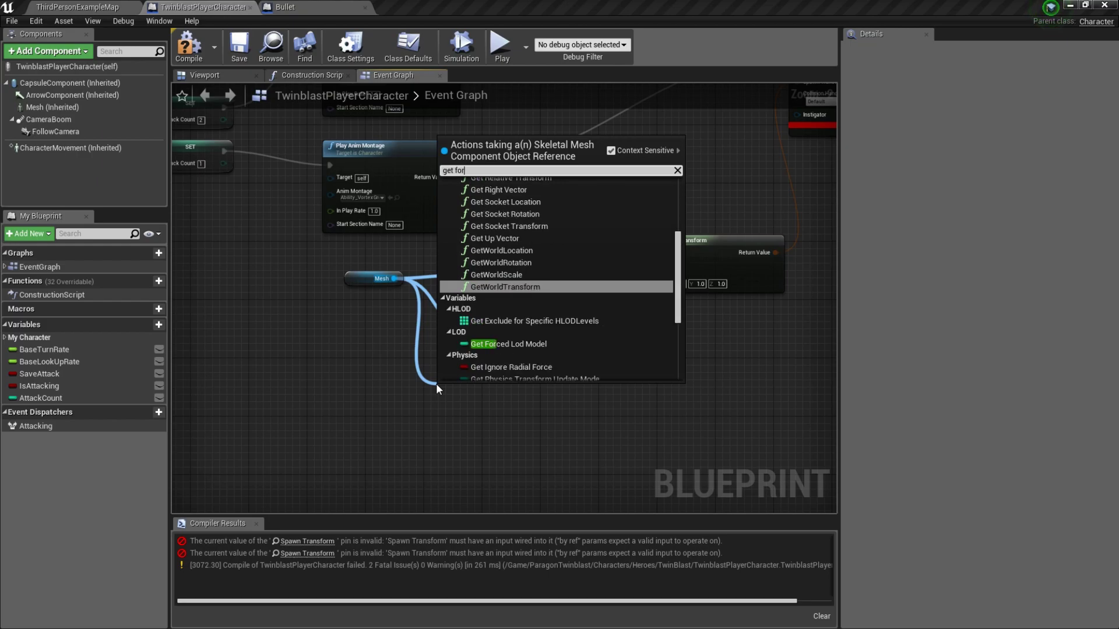
pyautogui.write('wa')
pyautogui.press('Return')
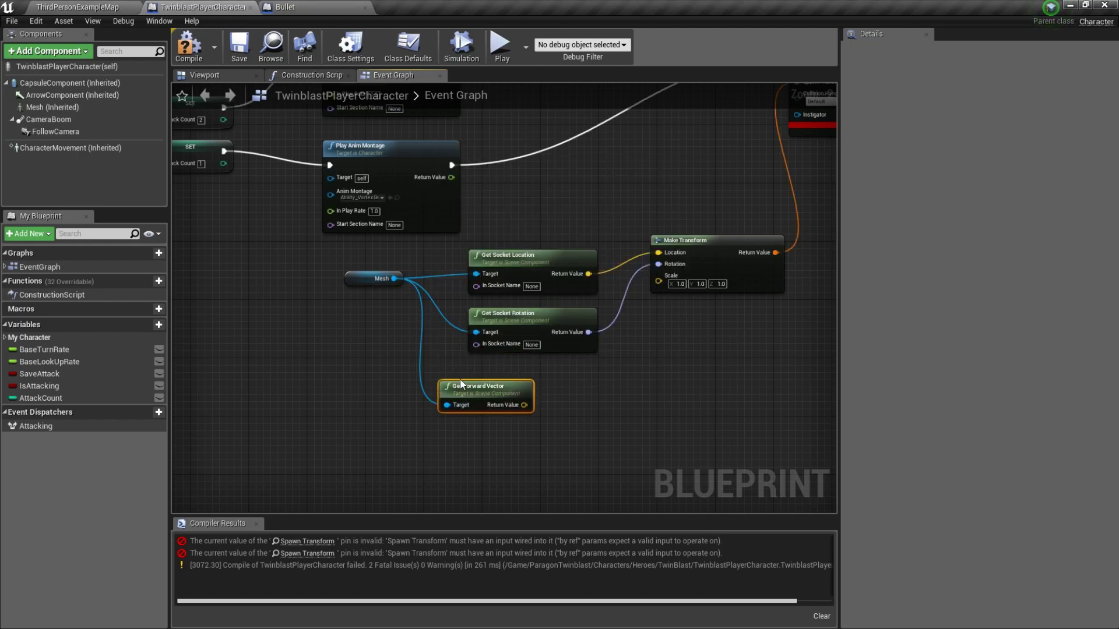
pyautogui.moveTo(460, 385); pyautogui.dragTo(511, 391)
pyautogui.moveTo(733, 343); pyautogui.dragTo(645, 334, button='right')
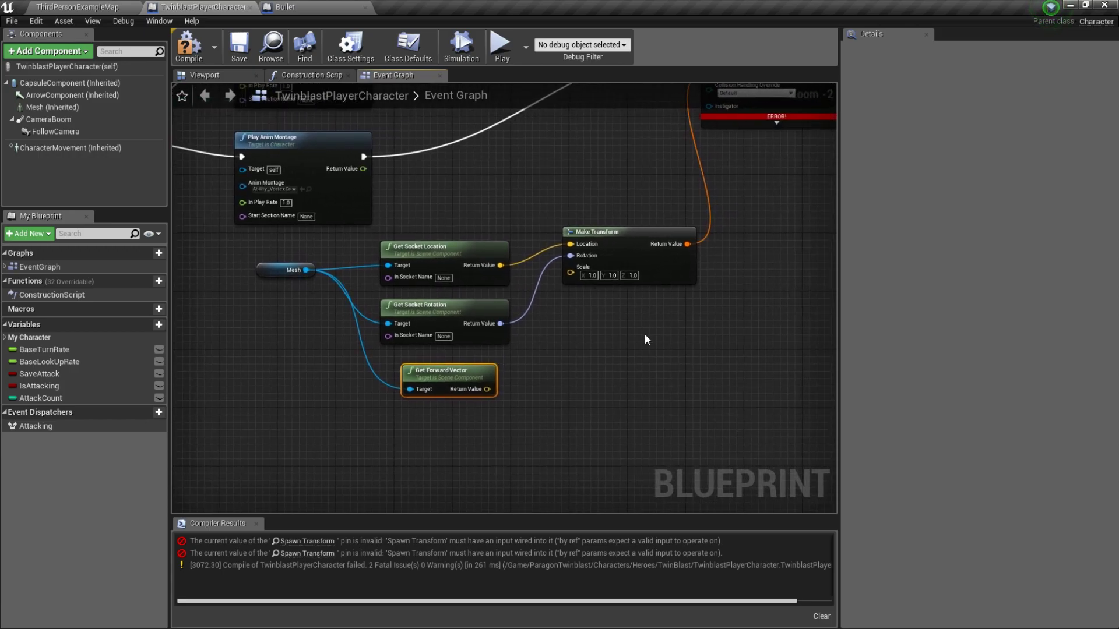
pyautogui.moveTo(565, 185); pyautogui.dragTo(460, 259, button='right')
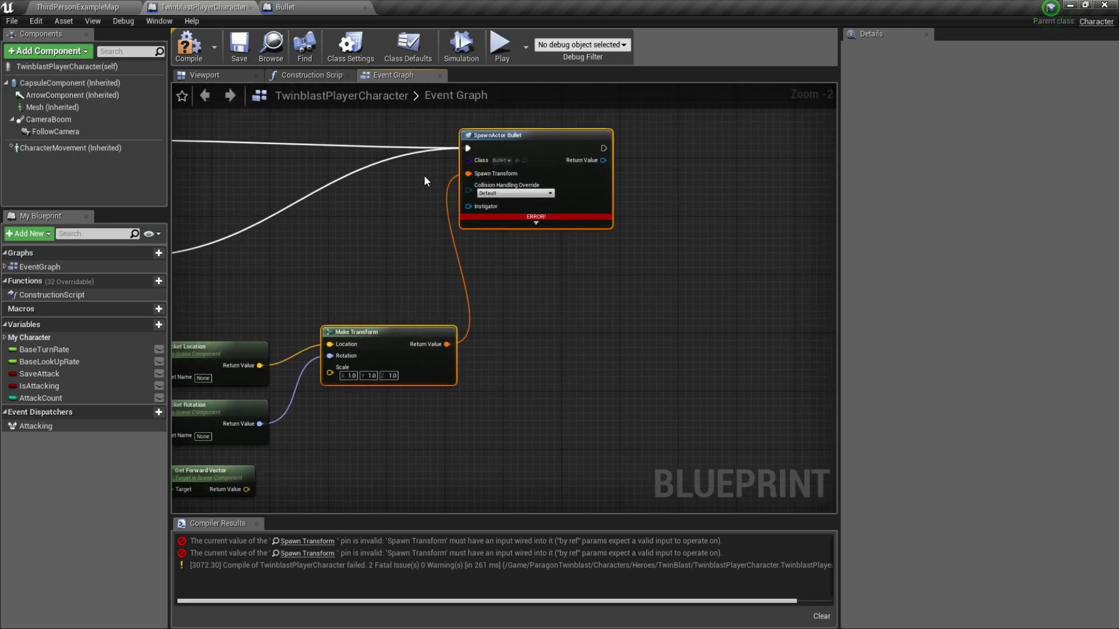
pyautogui.moveTo(516, 135); pyautogui.dragTo(647, 134)
pyautogui.moveTo(437, 231); pyautogui.dragTo(526, 156, button='right')
# Step: Multiply the forward vector by a float with a vector * float node, then recompile
pyautogui.moveTo(335, 412); pyautogui.dragTo(440, 407)
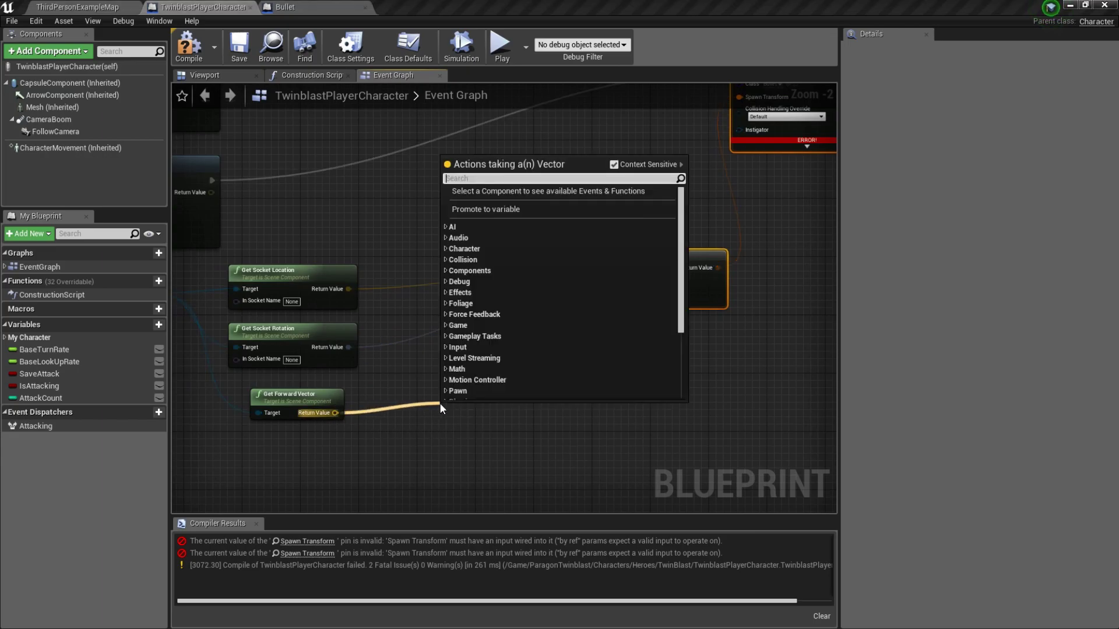
pyautogui.write('*')
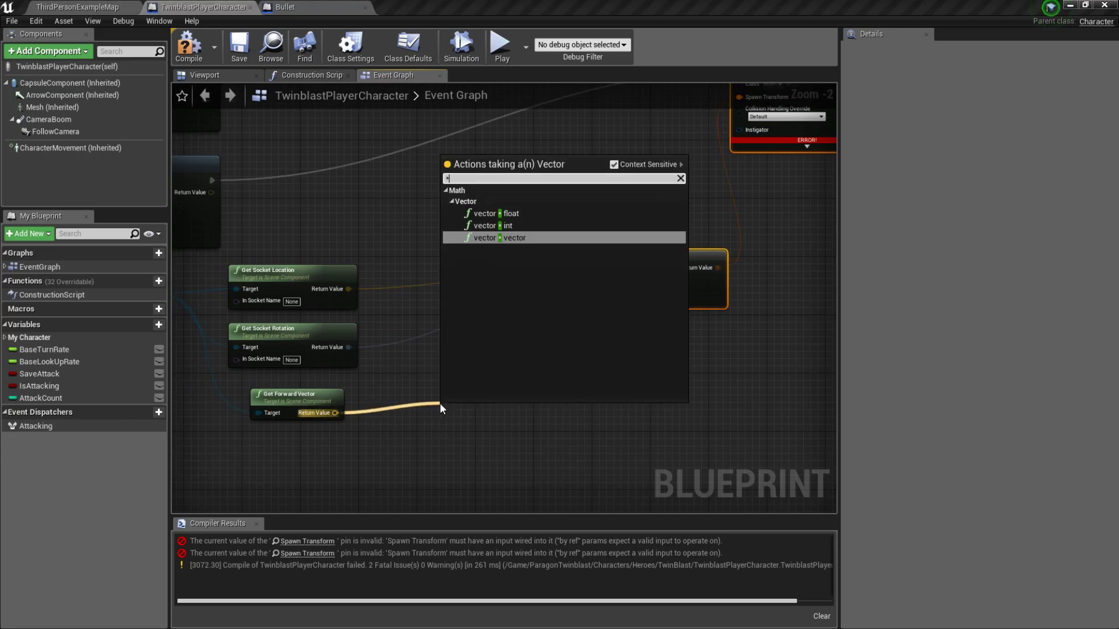
pyautogui.click(515, 213)
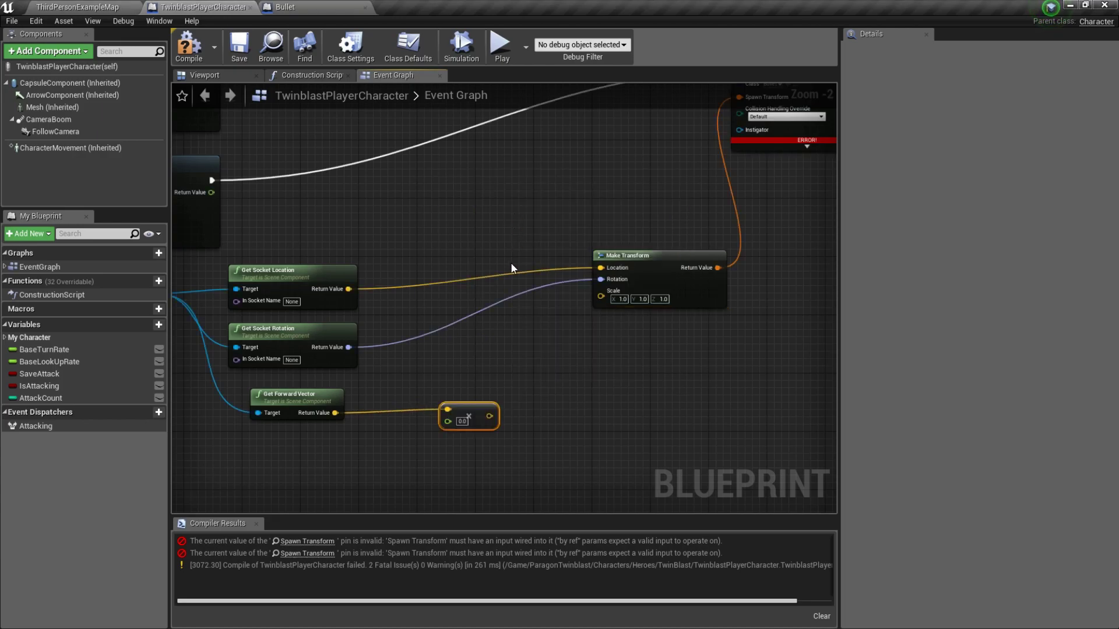
pyautogui.moveTo(473, 398); pyautogui.dragTo(486, 379)
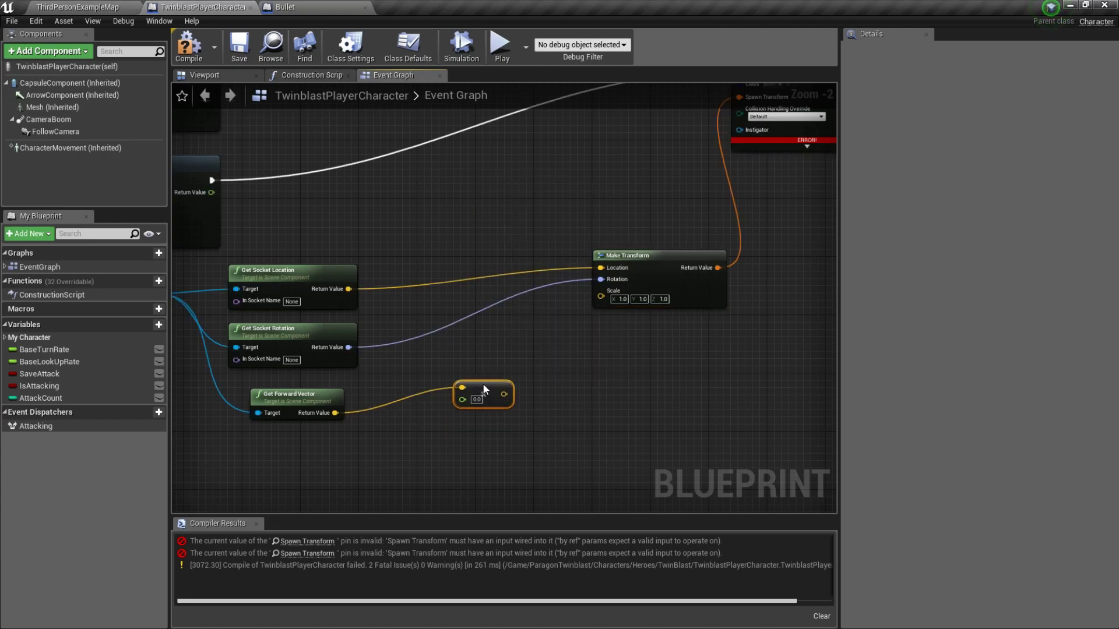
pyautogui.moveTo(474, 358); pyautogui.dragTo(470, 339, button='right')
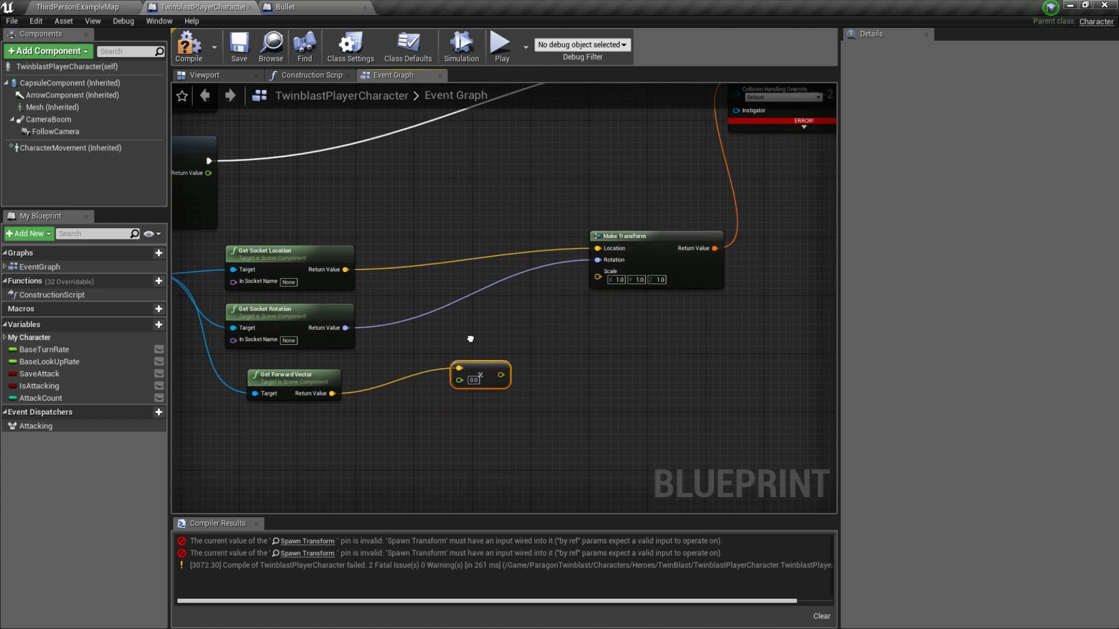
pyautogui.click(187, 52)
pyautogui.moveTo(434, 319); pyautogui.dragTo(469, 355, button='right')
pyautogui.moveTo(384, 301); pyautogui.dragTo(393, 311)
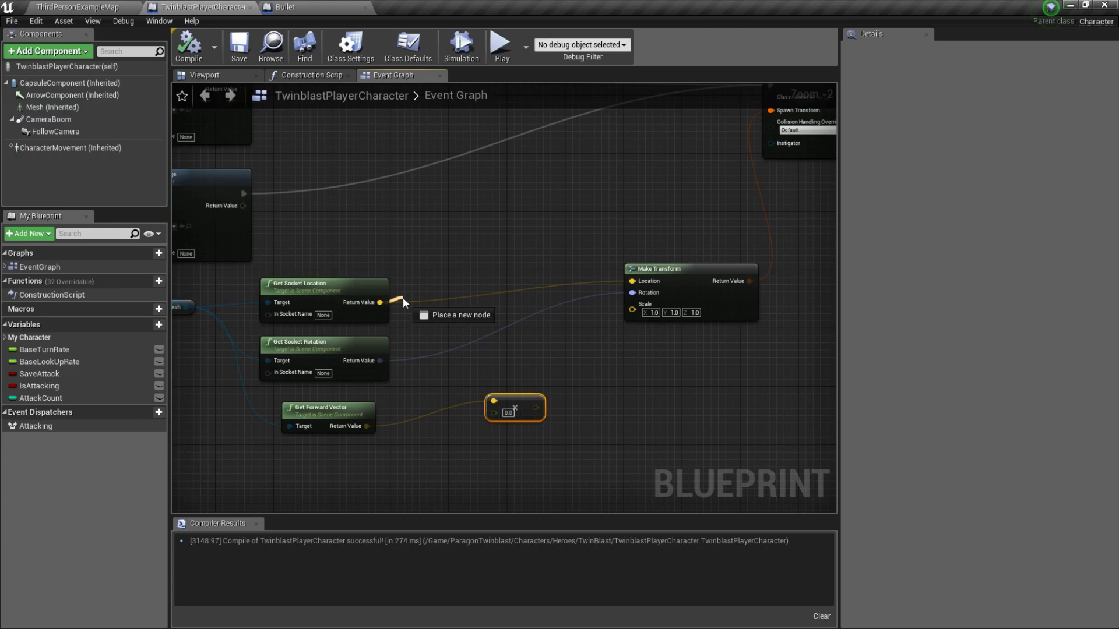
pyautogui.moveTo(404, 297); pyautogui.dragTo(408, 299)
# Step: Sum socket location and scaled forward vector with a vector + vector node for Make Transform Location
pyautogui.press('Escape')
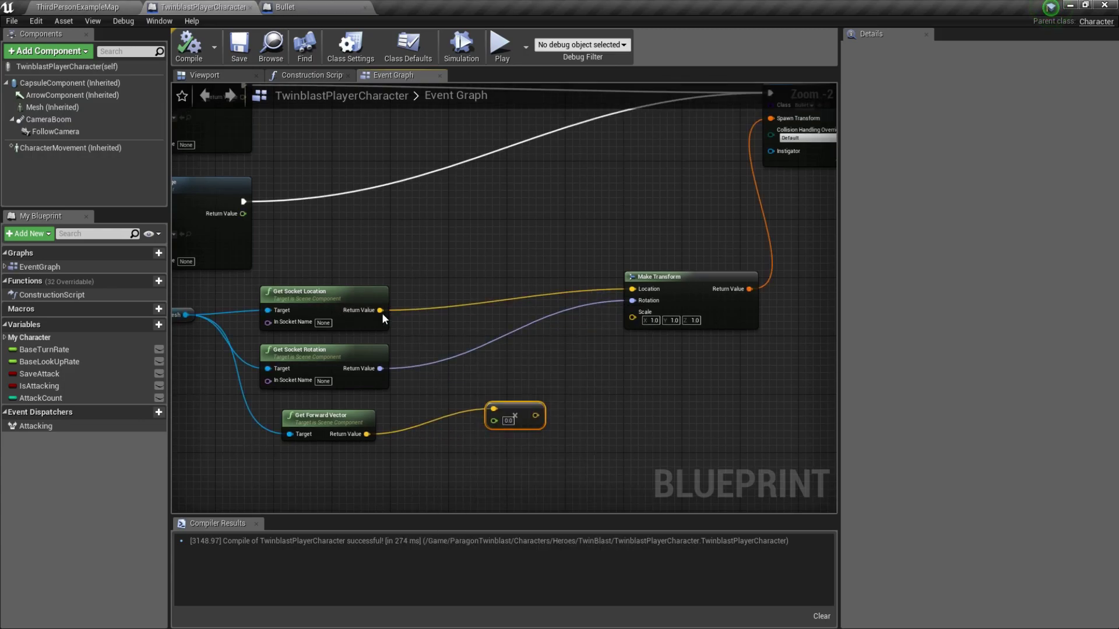
pyautogui.moveTo(381, 311); pyautogui.dragTo(461, 284)
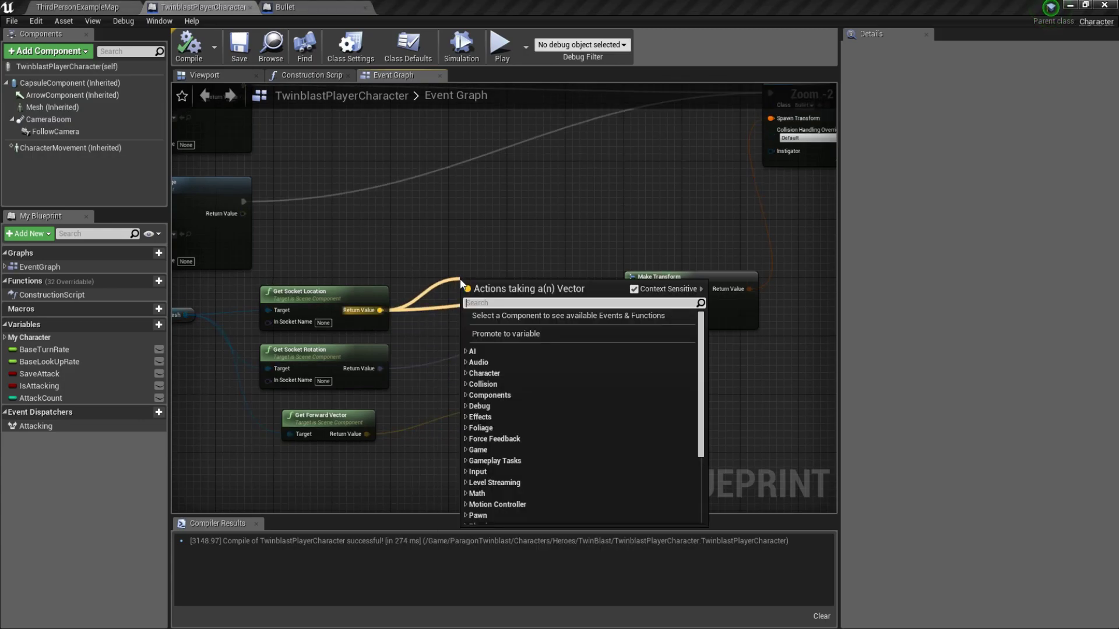
pyautogui.write('+')
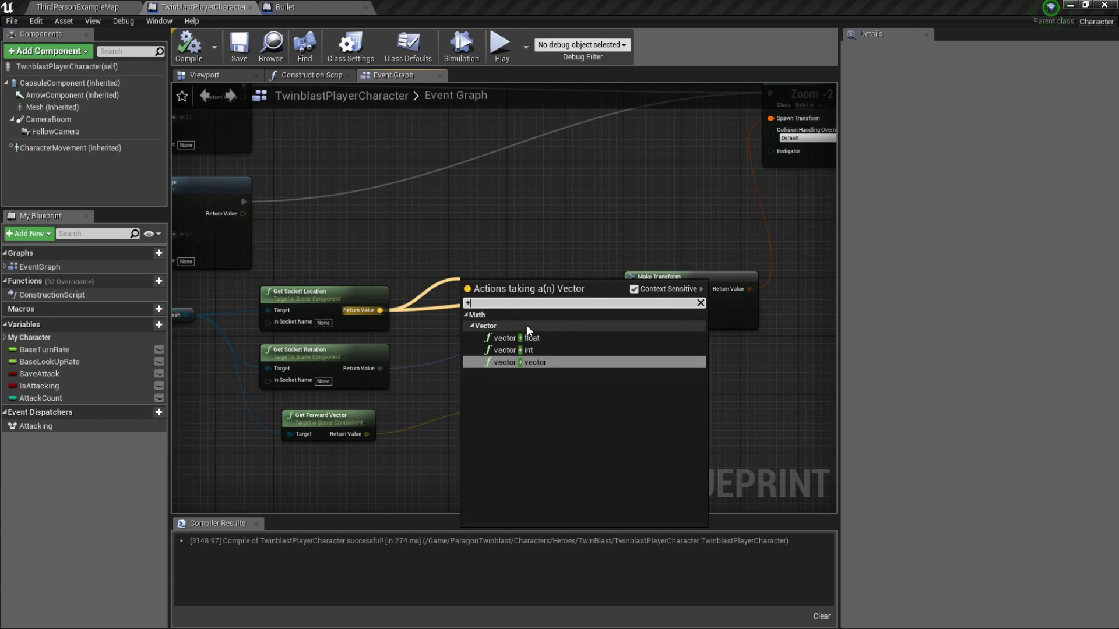
pyautogui.click(557, 362)
pyautogui.moveTo(536, 416)
pyautogui.mouseDown()
pyautogui.moveTo(466, 297)
pyautogui.moveTo(622, 290)
pyautogui.mouseUp()
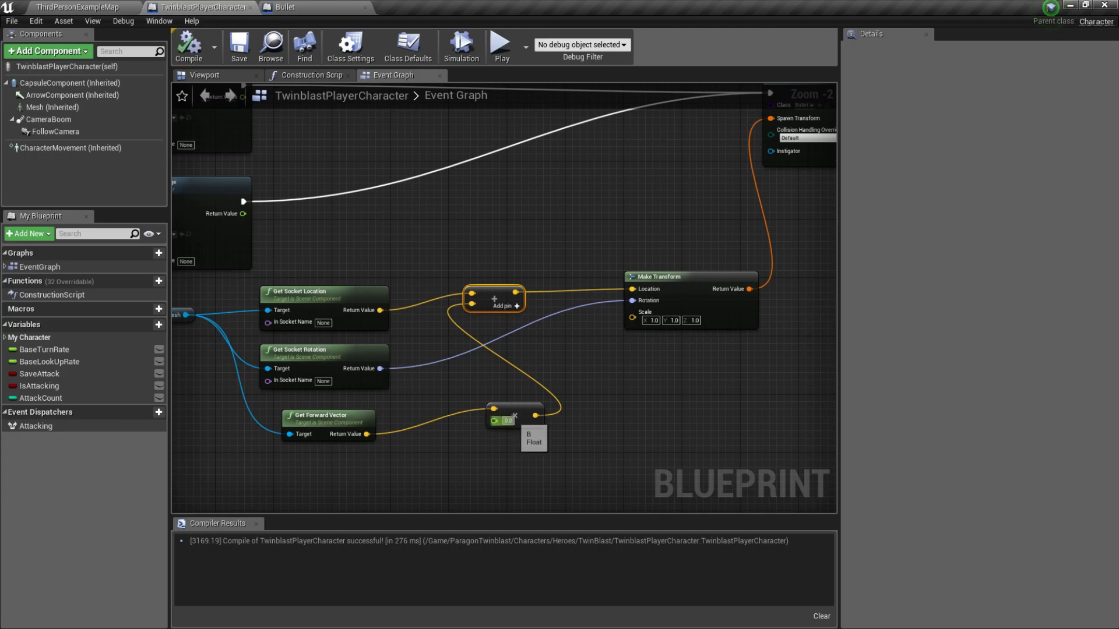
pyautogui.scroll(-1, 537, 340)
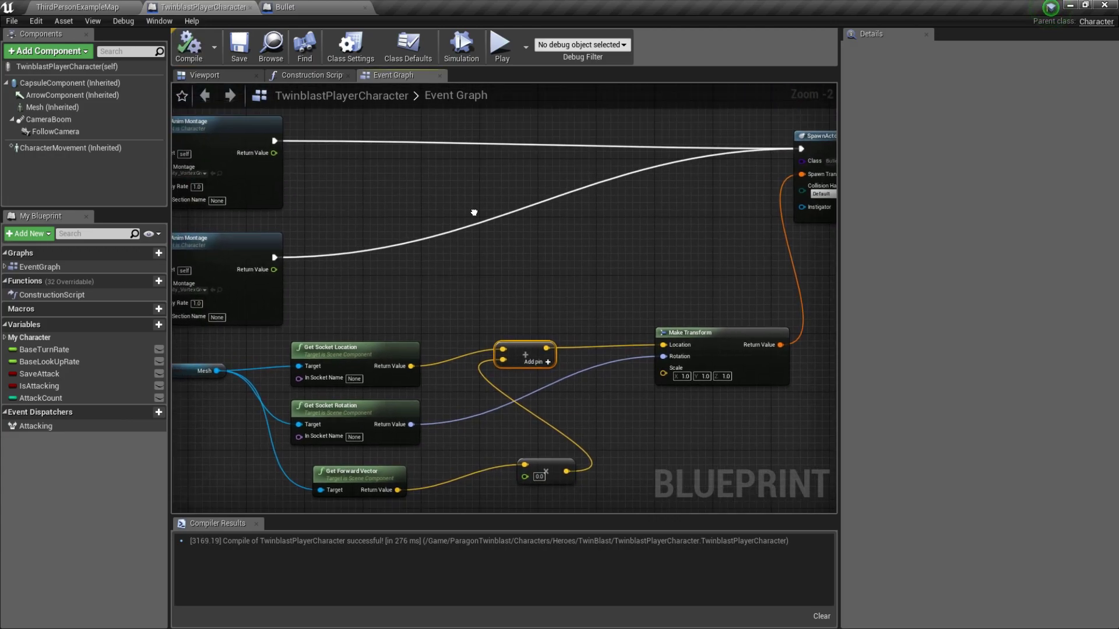
pyautogui.scroll(-1, 574, 320)
pyautogui.scroll(1, 418, 316)
pyautogui.scroll(1, 426, 316)
pyautogui.scroll(1, 425, 317)
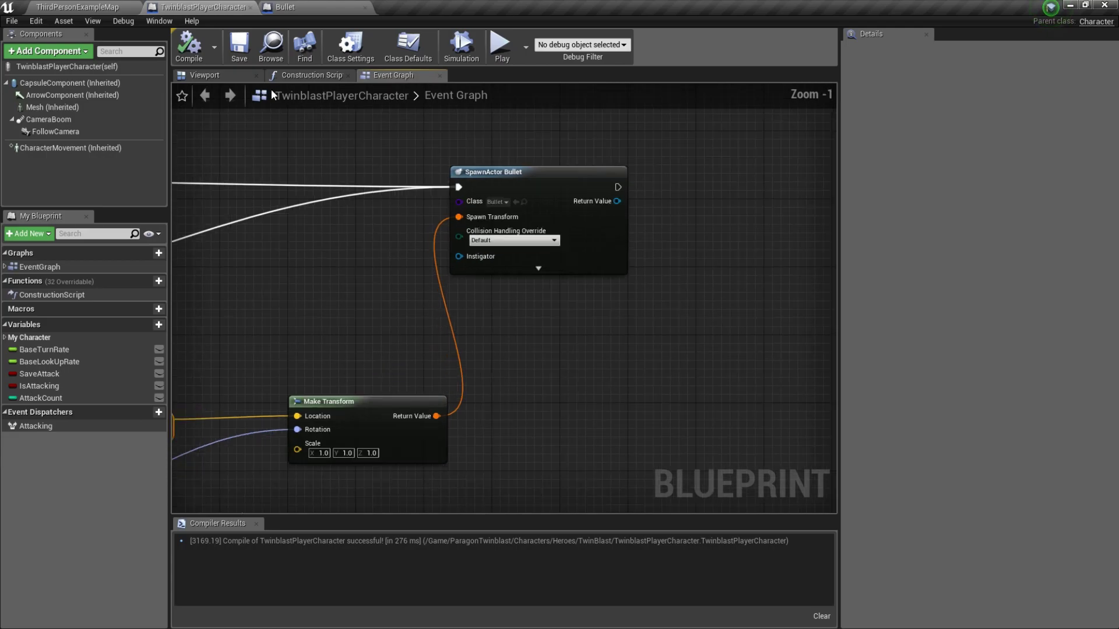
pyautogui.click(104, 7)
pyautogui.click(633, 50)
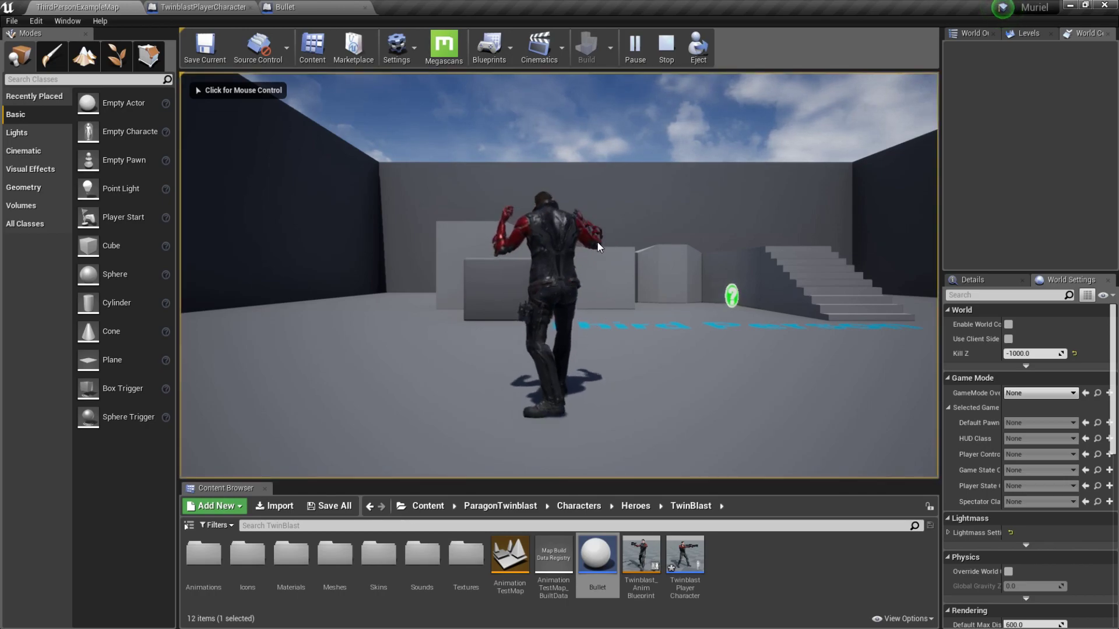
pyautogui.click(605, 214)
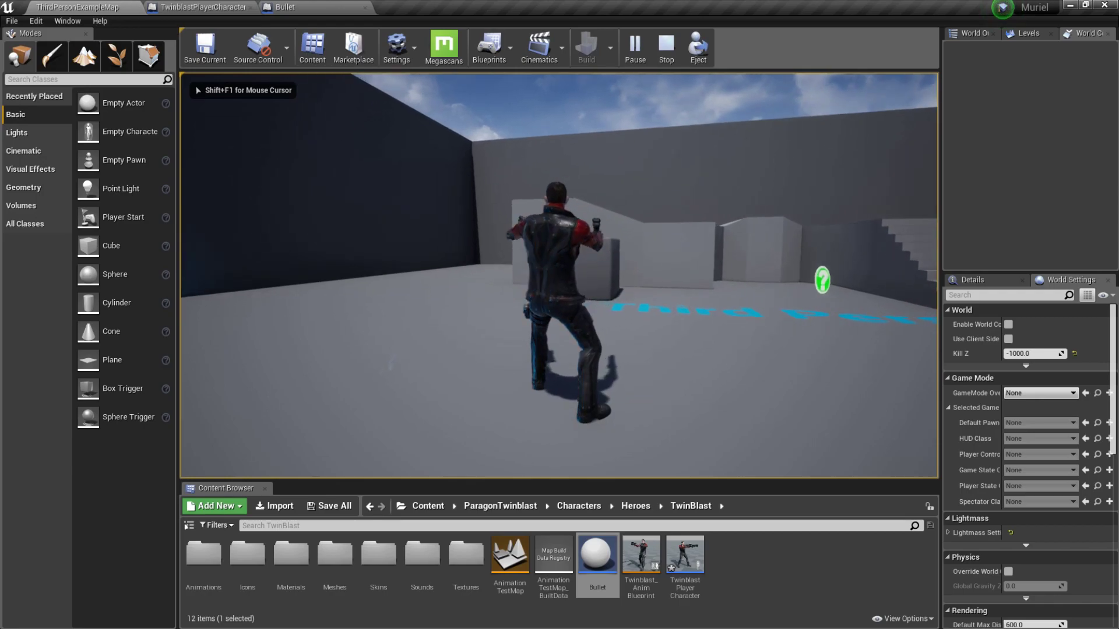
pyautogui.click(559, 275)
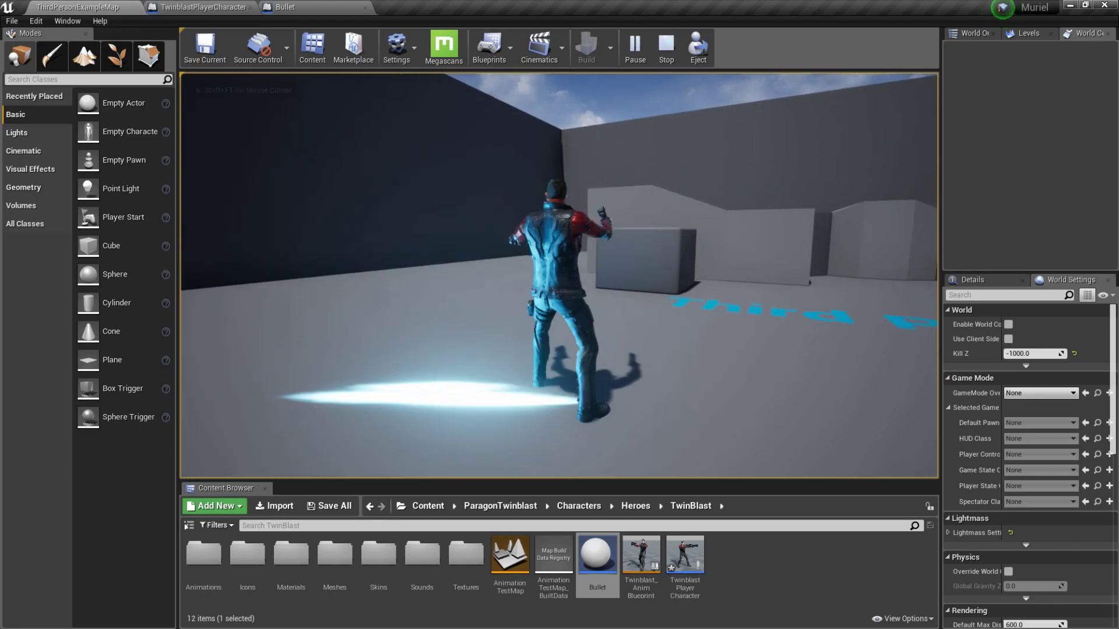
pyautogui.click(560, 275)
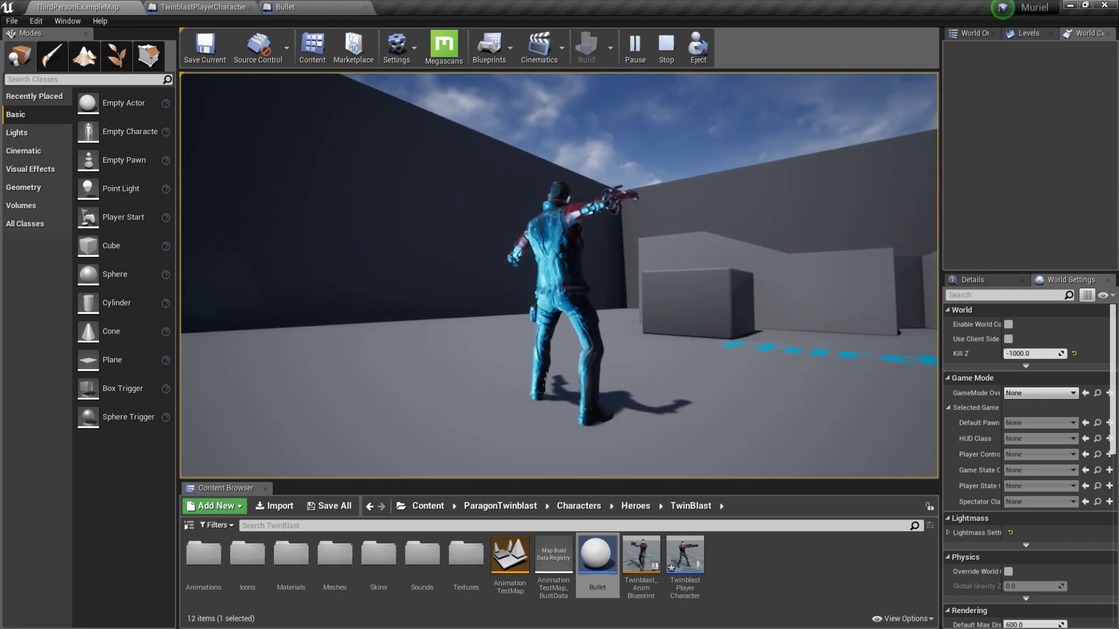
pyautogui.click(559, 275)
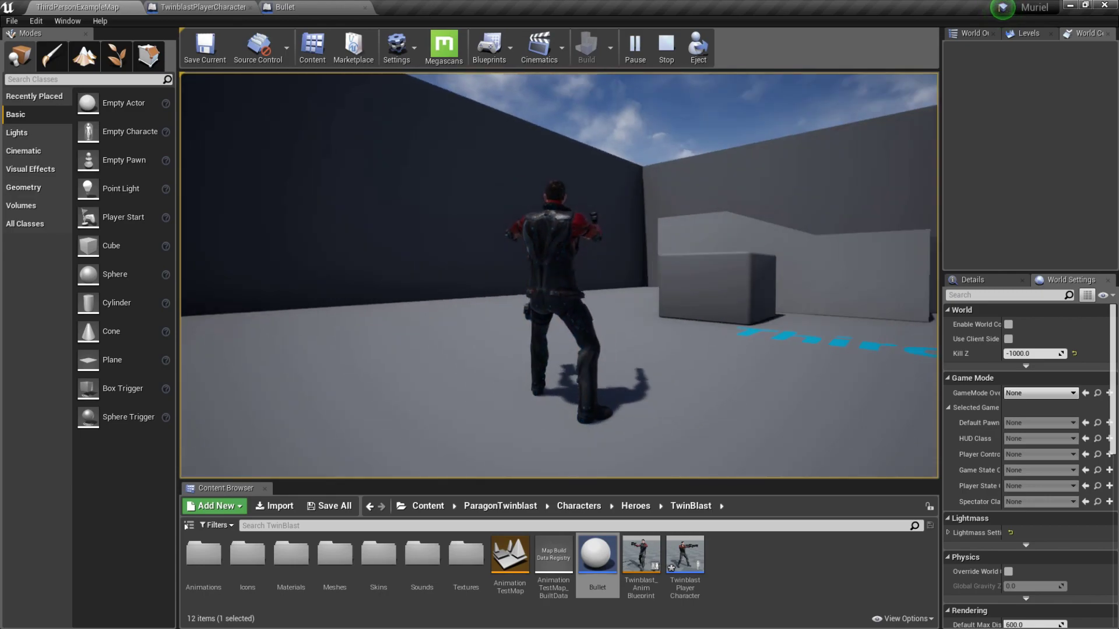
pyautogui.click(559, 275)
pyautogui.click(559, 275)
pyautogui.press('Escape')
pyautogui.click(217, 5)
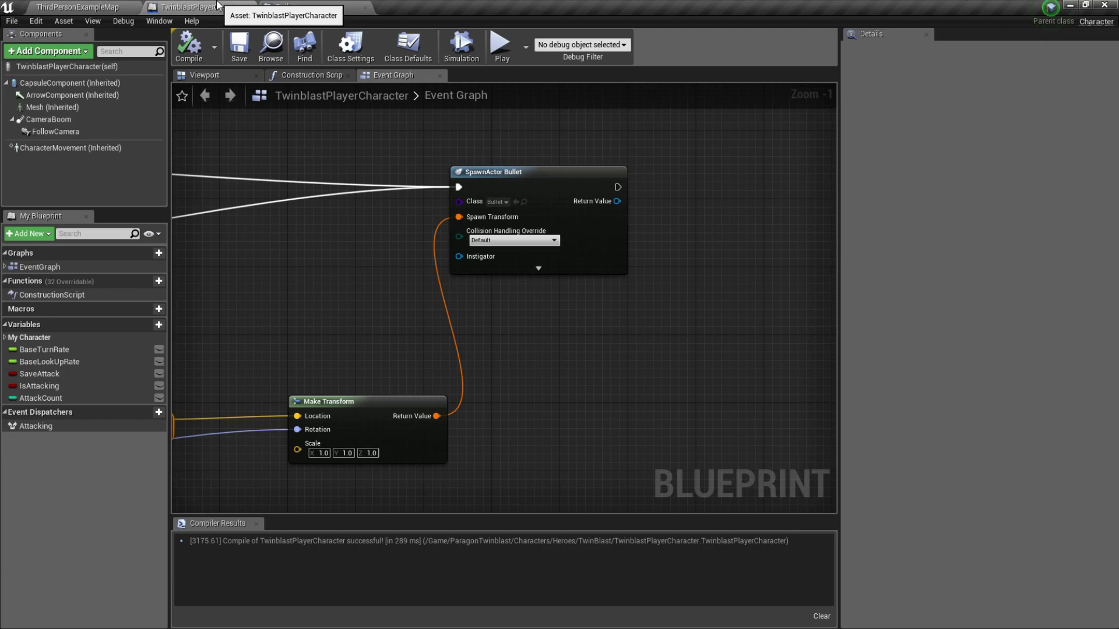
# Step: Select Get Socket Rotation's socket name field, then open Twinblast_AnimBlueprint from the level editor
pyautogui.moveTo(389, 204)
pyautogui.mouseDown(button='right')
pyautogui.moveTo(413, 228)
pyautogui.moveTo(528, 223)
pyautogui.mouseUp(button='right')
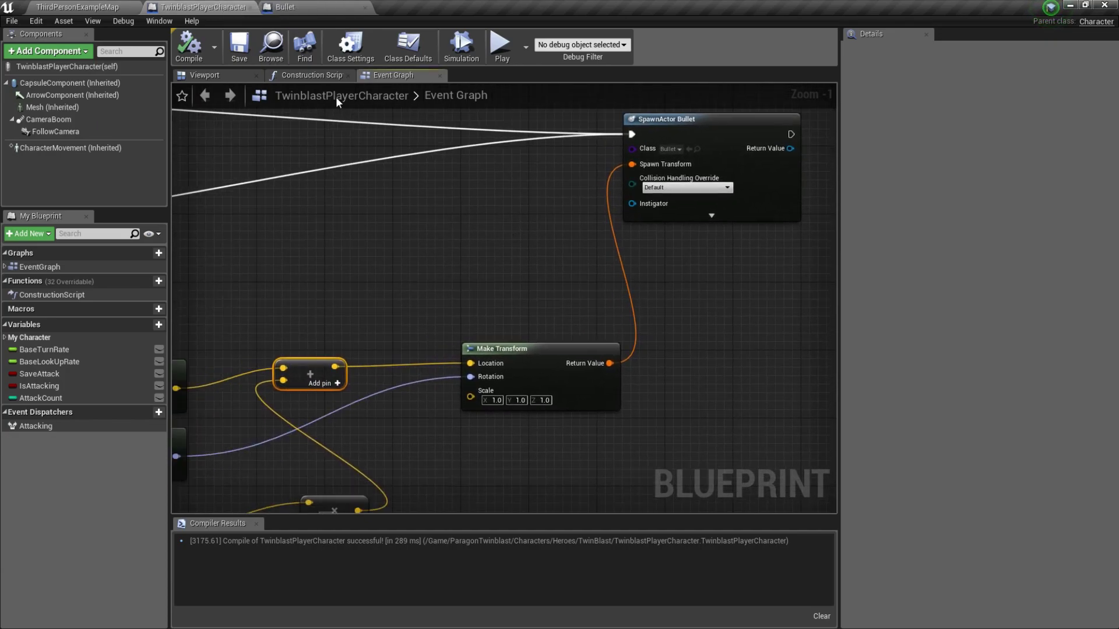
pyautogui.moveTo(337, 102); pyautogui.dragTo(524, 245, button='right')
pyautogui.scroll(1, 524, 245)
pyautogui.moveTo(373, 262)
pyautogui.mouseDown(button='right')
pyautogui.moveTo(467, 221)
pyautogui.moveTo(476, 243)
pyautogui.mouseUp(button='right')
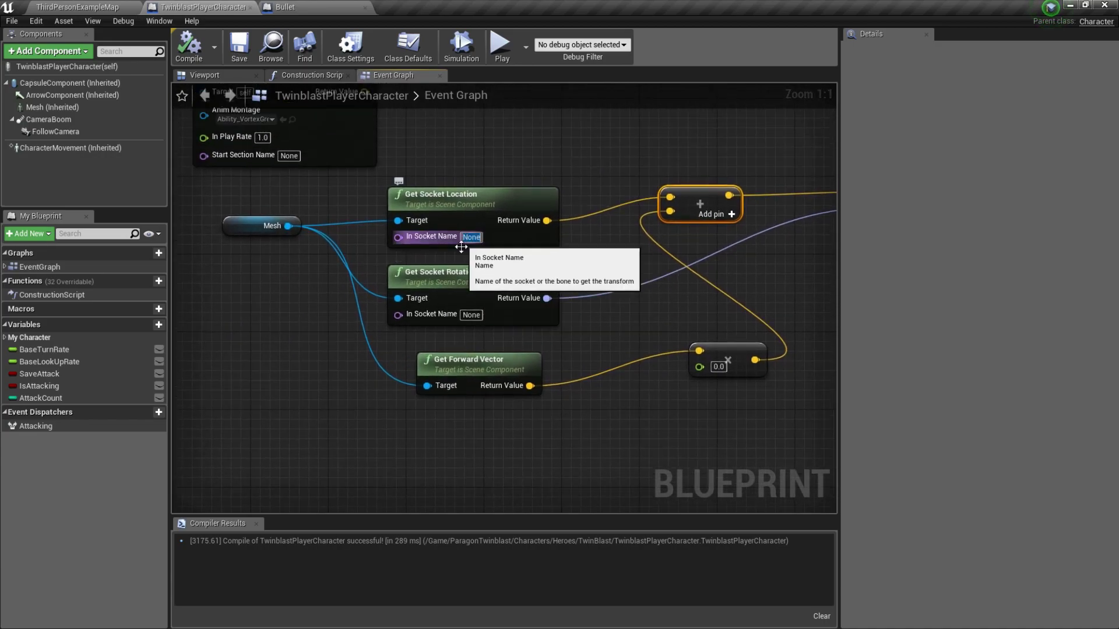
pyautogui.click(471, 315)
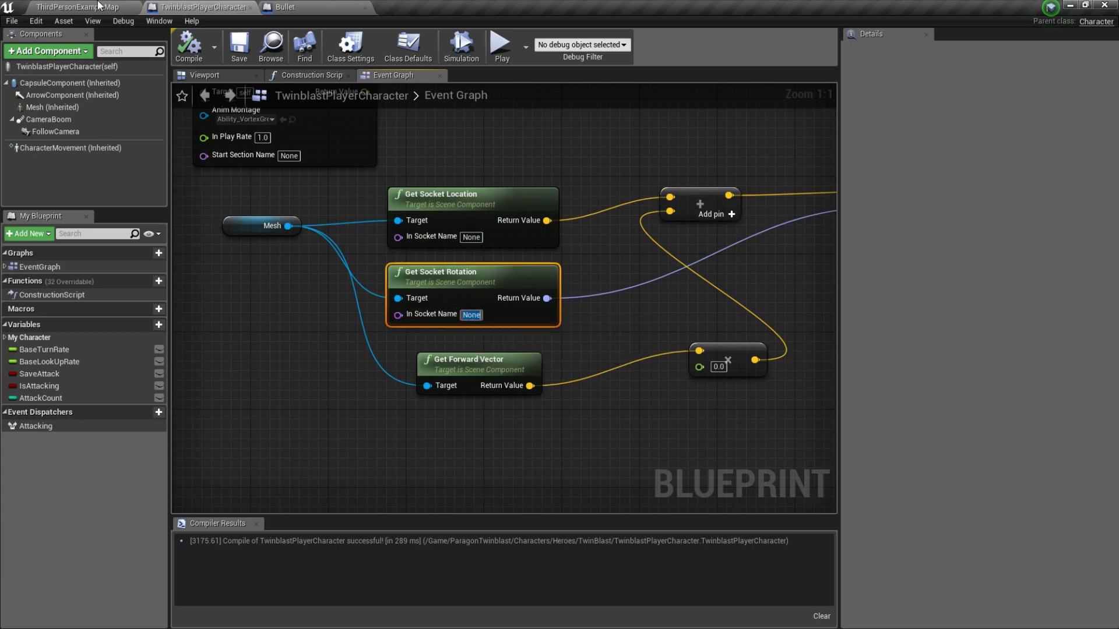
pyautogui.click(98, 6)
pyautogui.doubleClick(626, 562)
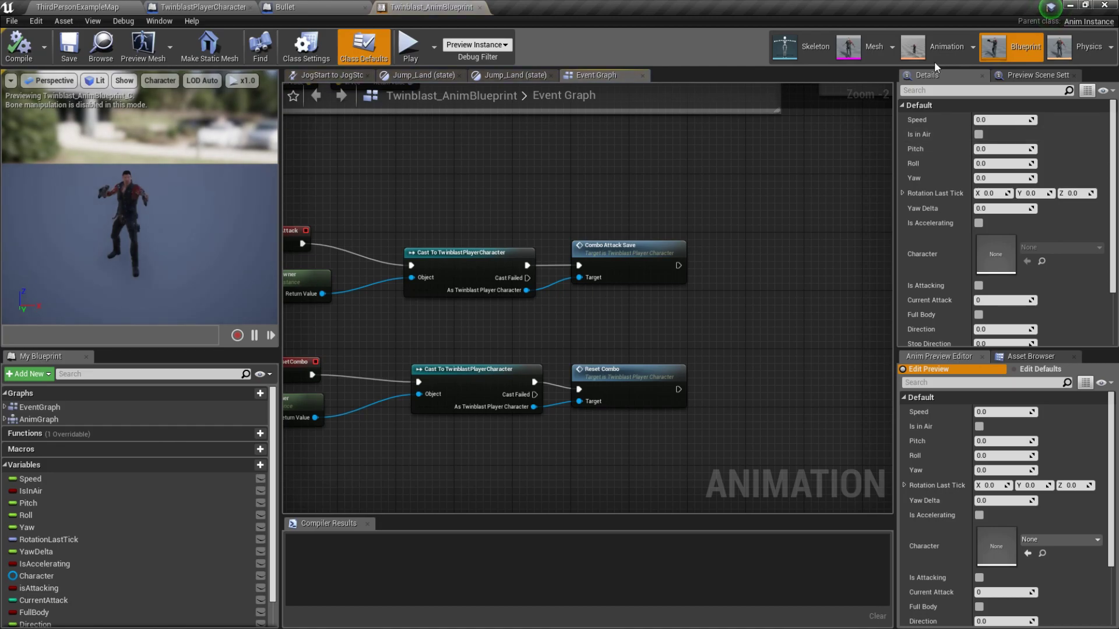
# Step: Copy the Muzzle_01 socket name from the Twinblast Skeleton Tree
pyautogui.click(931, 58)
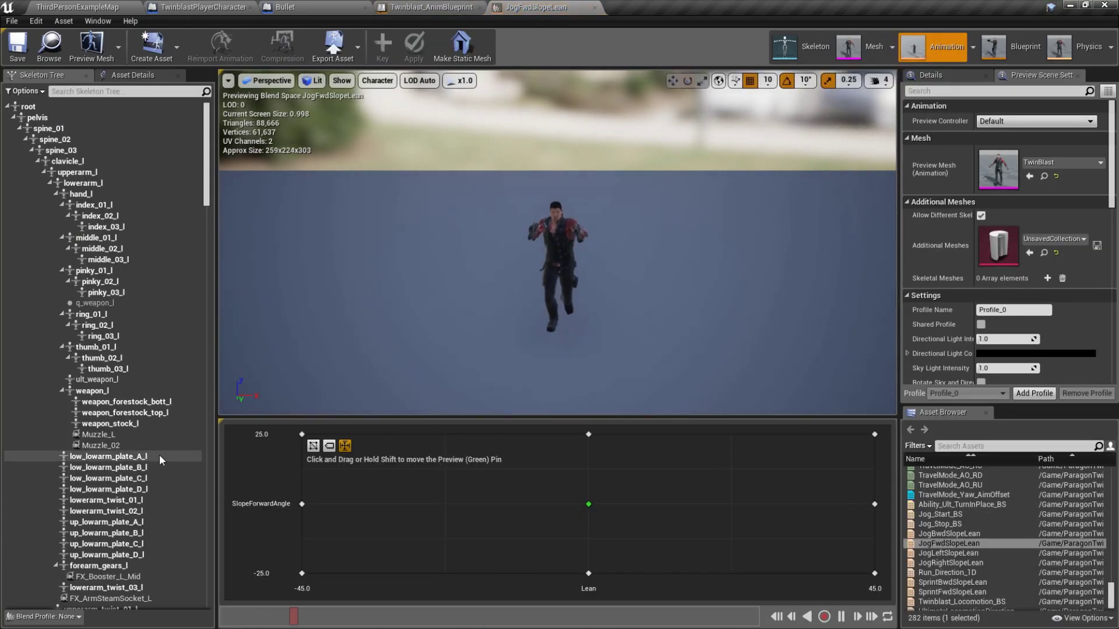
pyautogui.scroll(-1, 146, 461)
pyautogui.moveTo(462, 332)
pyautogui.mouseDown(button='right')
pyautogui.moveTo(463, 303)
pyautogui.moveTo(463, 373)
pyautogui.mouseUp(button='right')
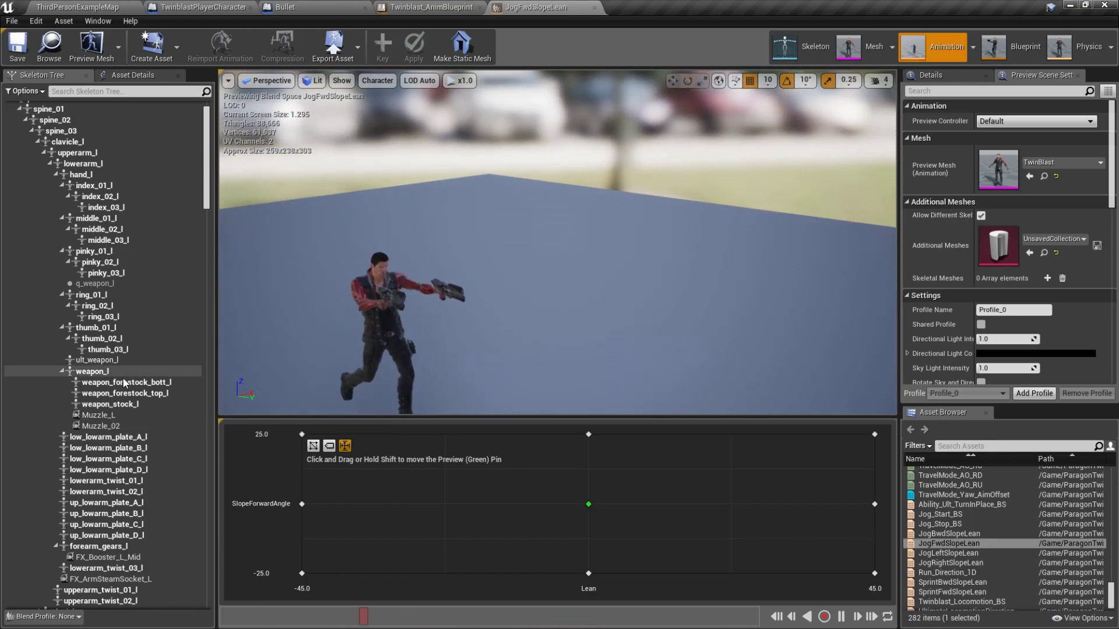
pyautogui.scroll(-4, 124, 488)
pyautogui.scroll(-4, 122, 498)
pyautogui.scroll(-4, 121, 506)
pyautogui.scroll(-2, 122, 505)
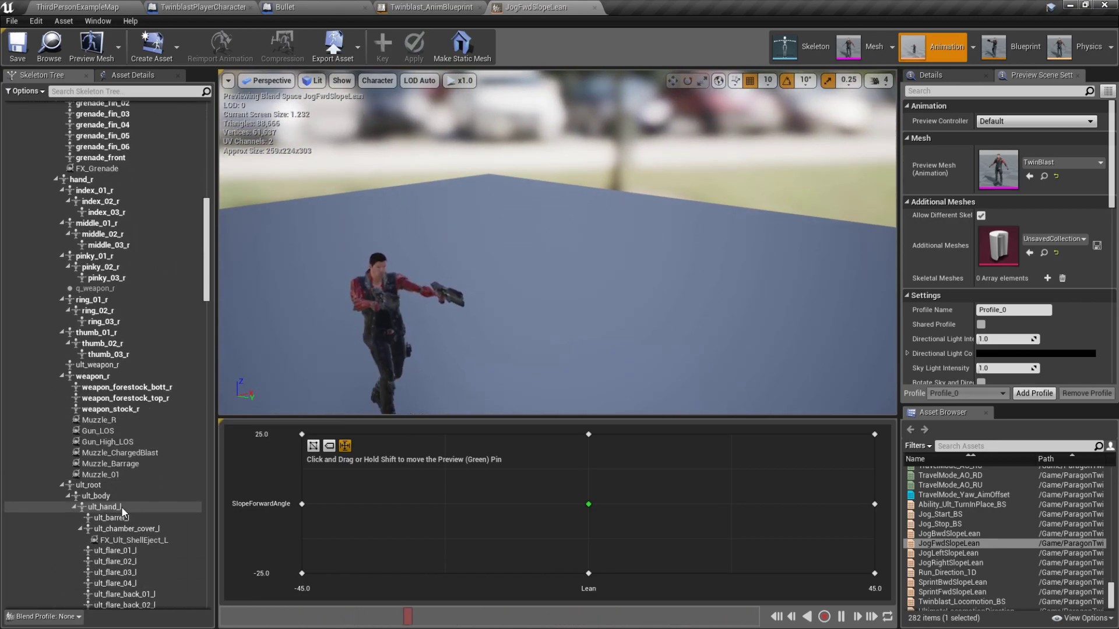
pyautogui.doubleClick(116, 473)
pyautogui.rightClick(116, 472)
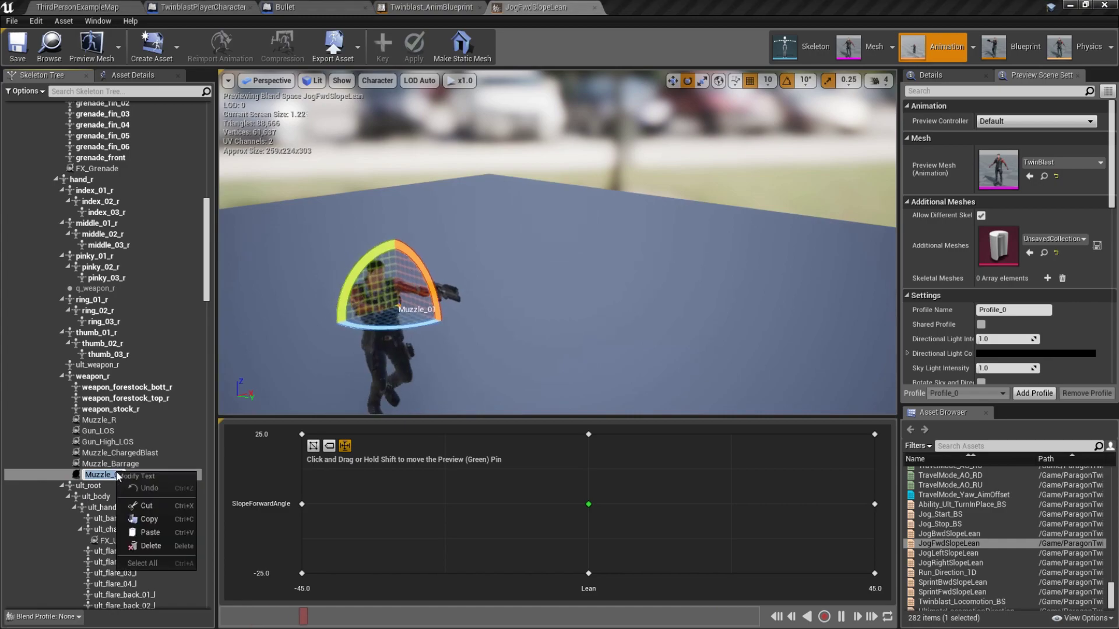
pyautogui.click(145, 518)
# Step: Return to the TwinblastPlayerCharacter blueprint's Event Graph
pyautogui.click(429, 7)
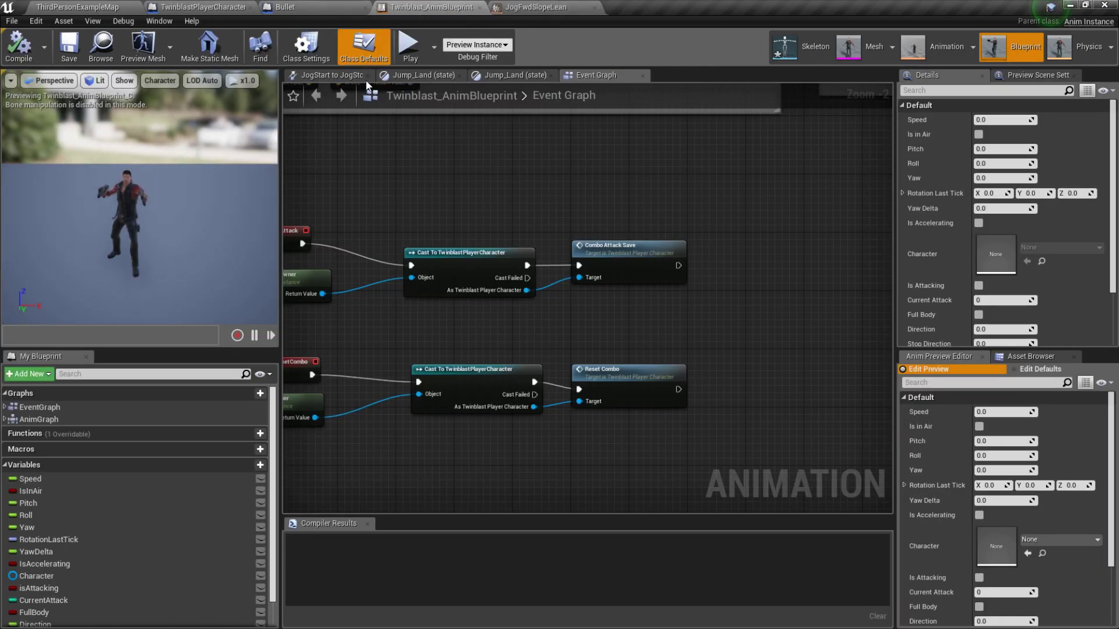
pyautogui.click(295, 7)
pyautogui.click(220, 7)
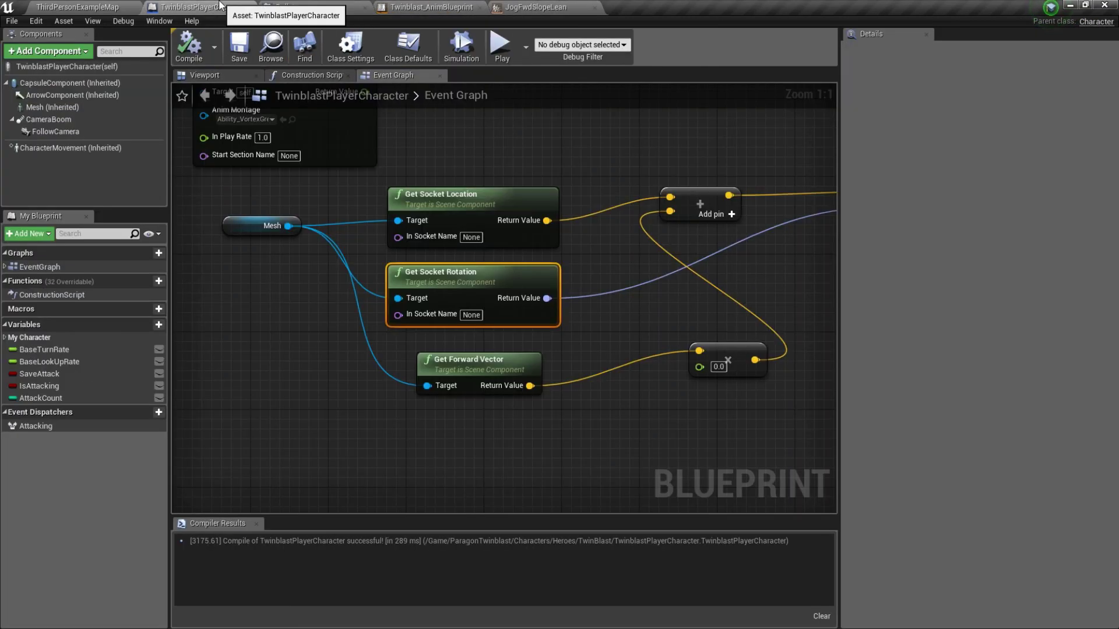
# Step: Paste Muzzle_01 into both the rotation and location In Socket Name fields
pyautogui.rightClick(473, 316)
pyautogui.click(513, 364)
pyautogui.click(461, 238)
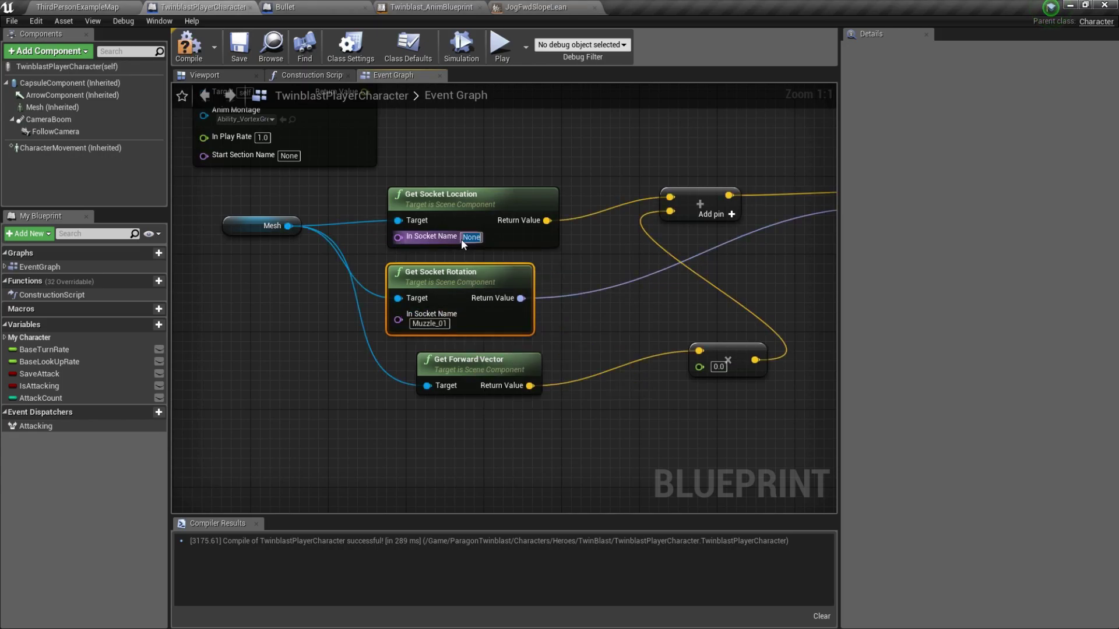
pyautogui.rightClick(469, 238)
pyautogui.click(509, 299)
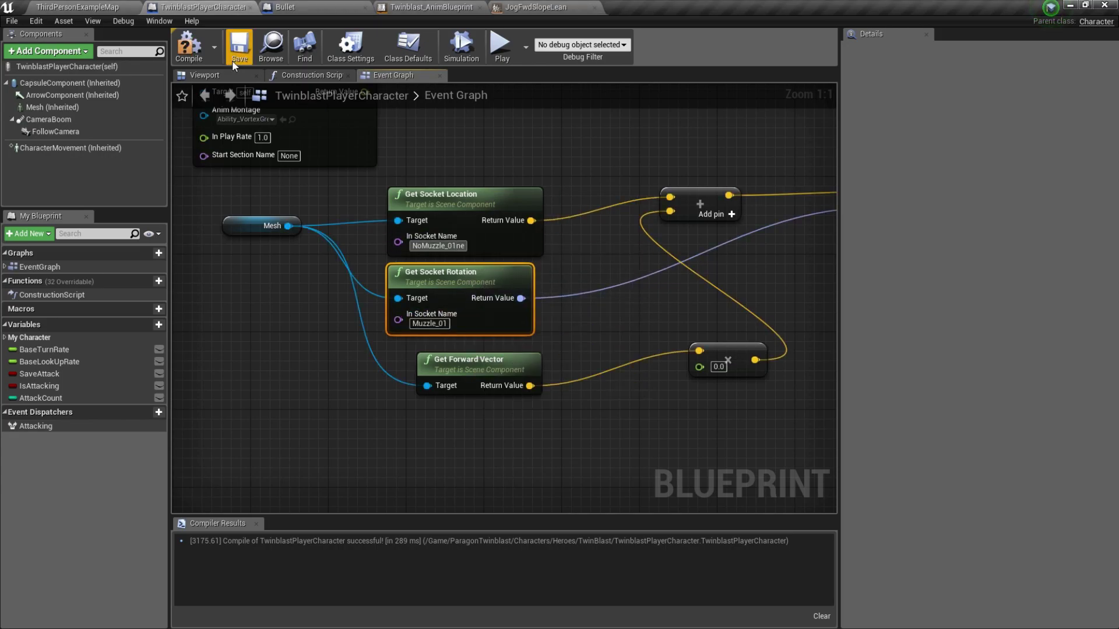
# Step: Play-test the level and fire the weapon, then stop the session
pyautogui.click(89, 6)
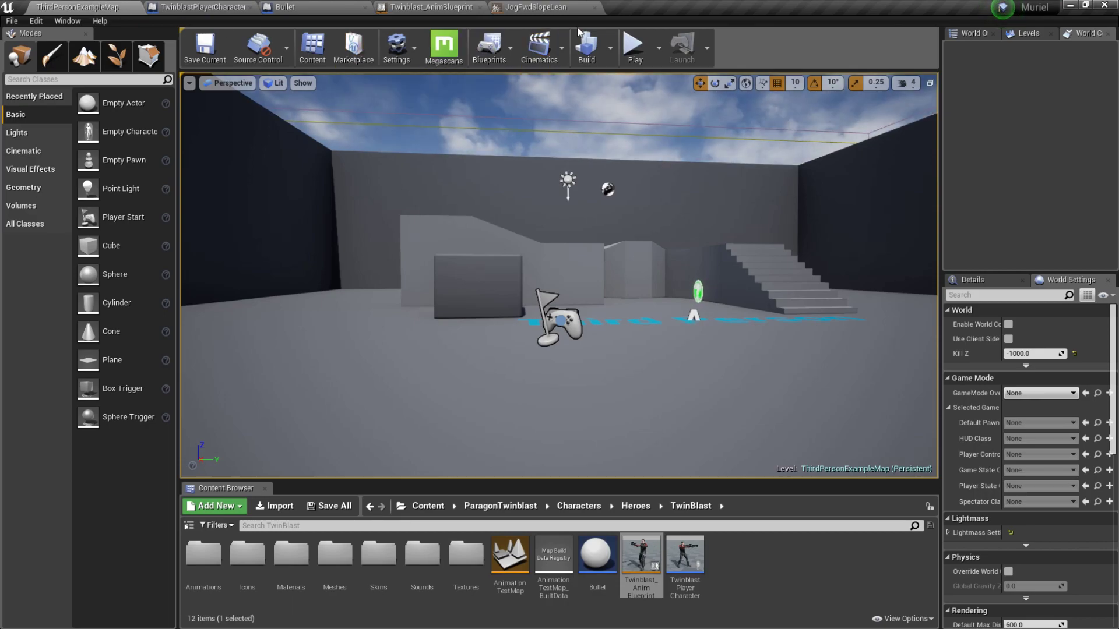
pyautogui.click(634, 45)
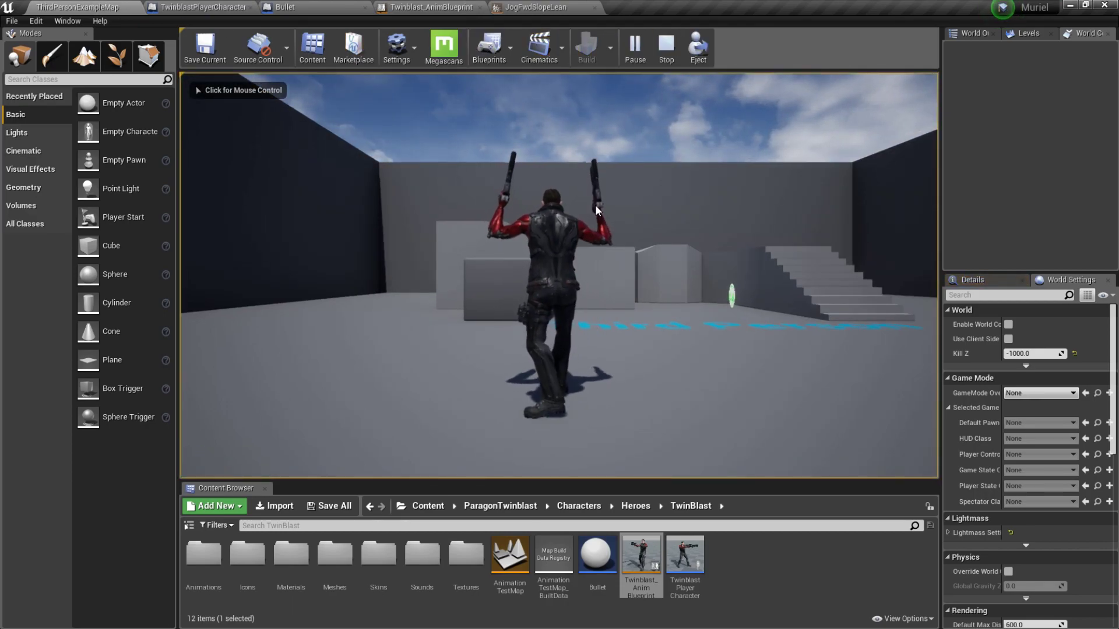
pyautogui.click(611, 219)
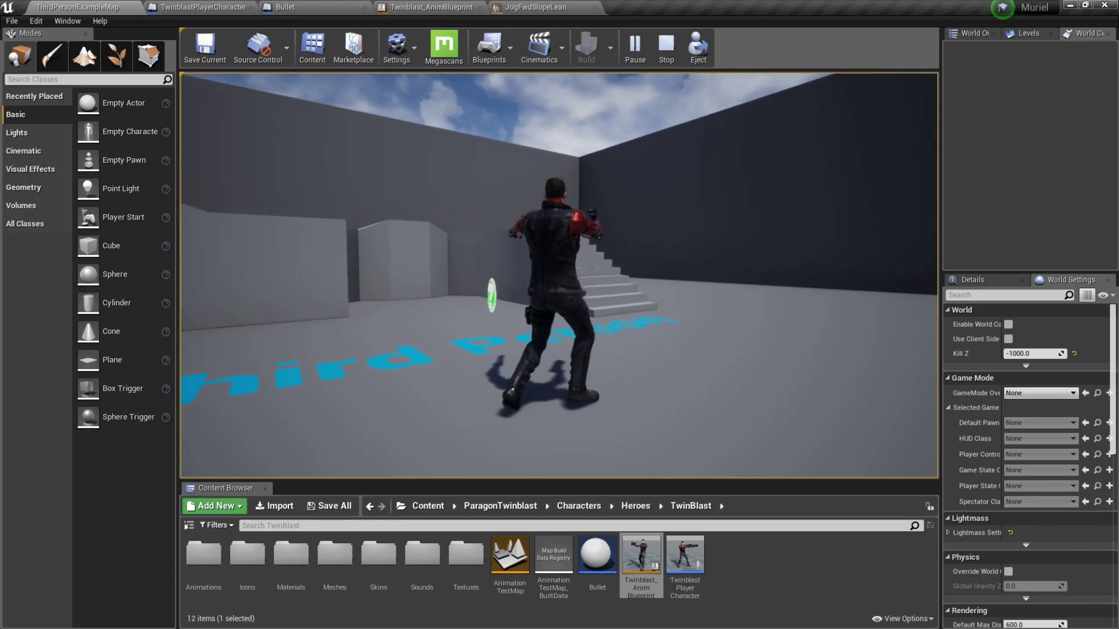
pyautogui.press('Escape')
pyautogui.click(316, 6)
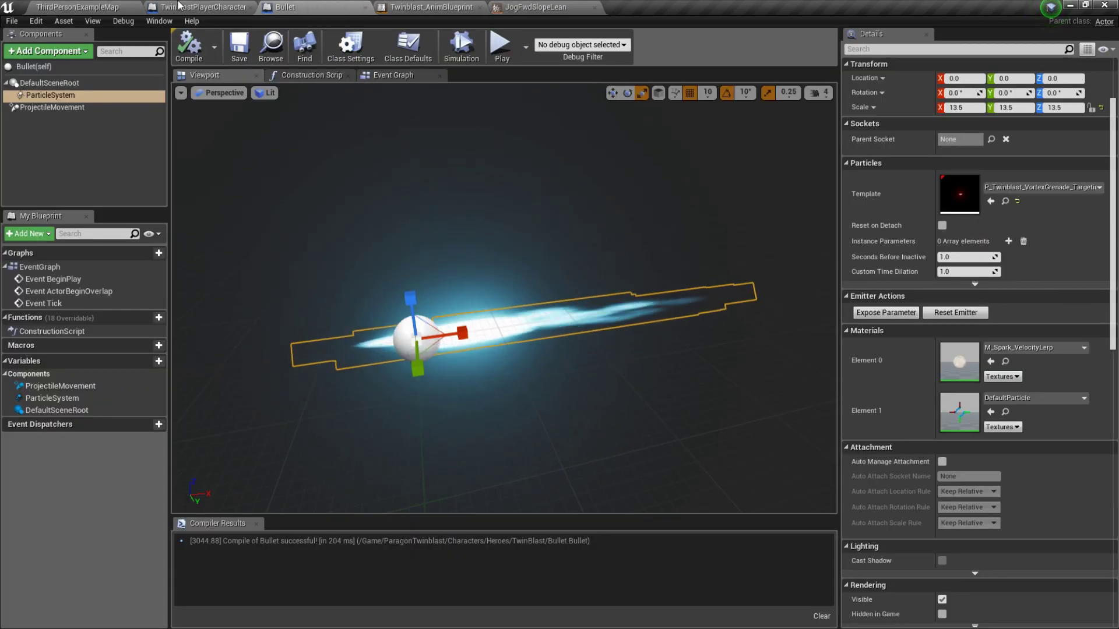
# Step: Select the Bullet's ProjectileMovement component and set Initial Speed to 2000
pyautogui.click(193, 8)
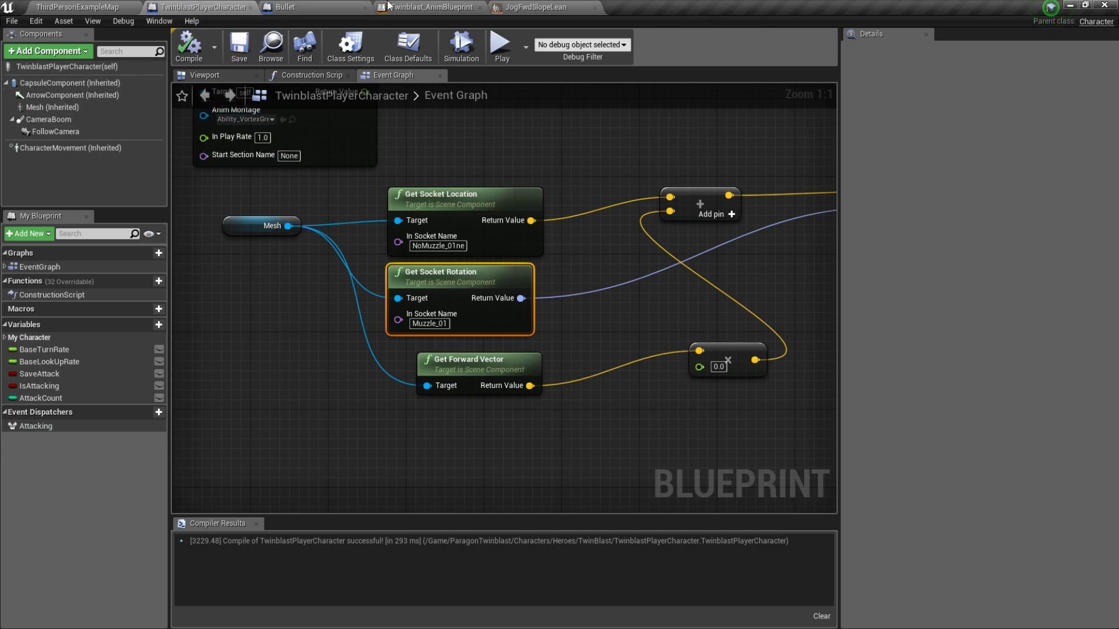
pyautogui.click(343, 5)
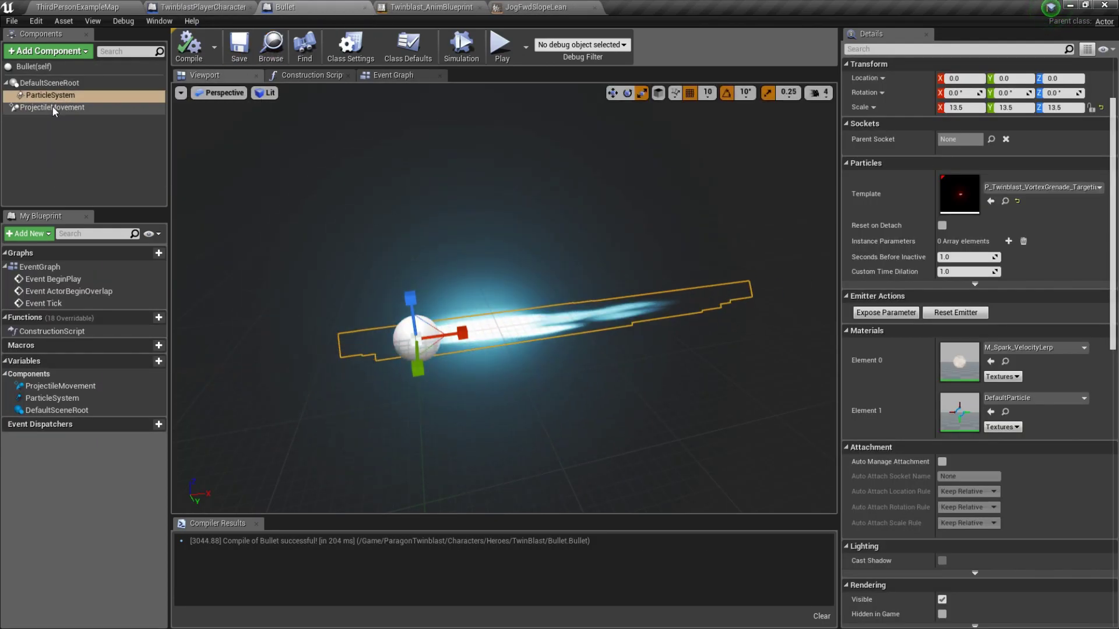
pyautogui.click(51, 107)
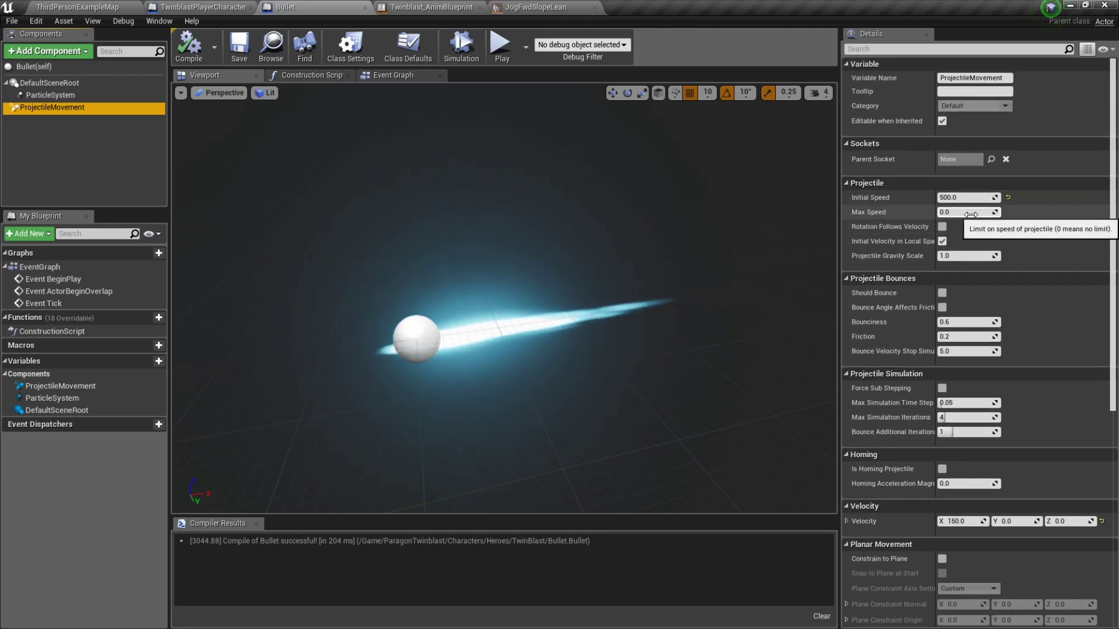
pyautogui.click(963, 198)
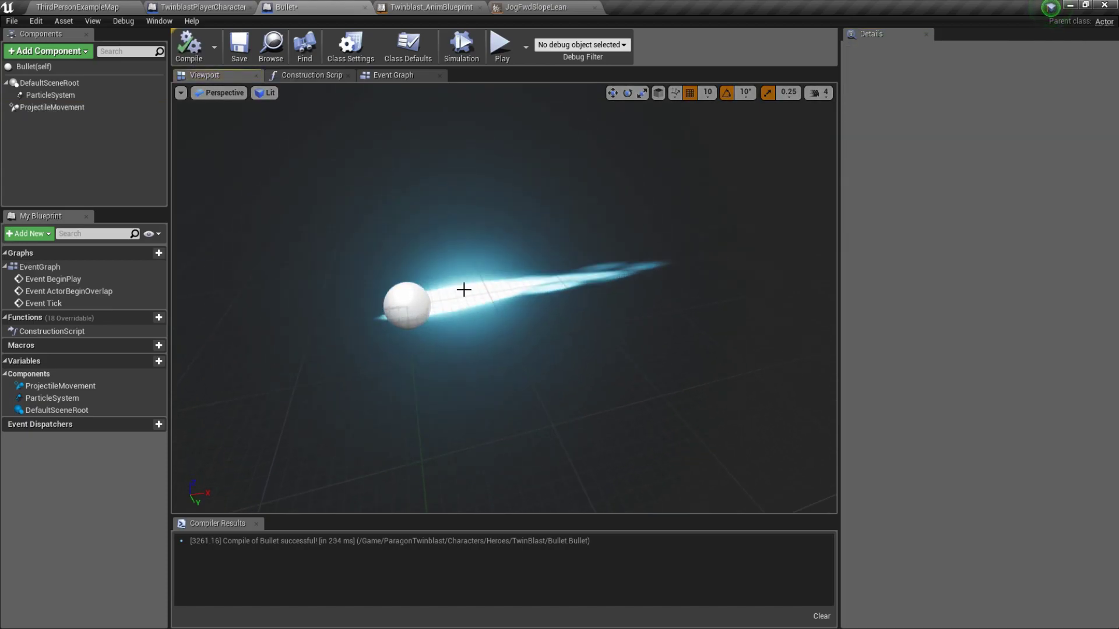
# Step: Inspect the bullet's particle system in the preview viewport
pyautogui.click(464, 290)
pyautogui.moveTo(463, 290); pyautogui.dragTo(373, 315)
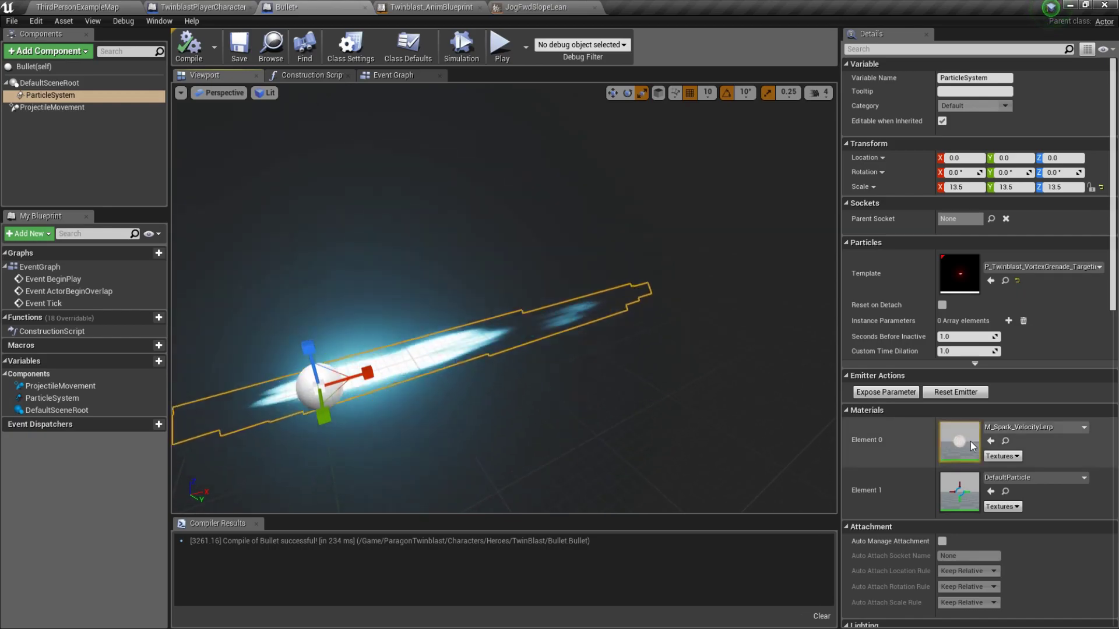
pyautogui.scroll(-10, 952, 327)
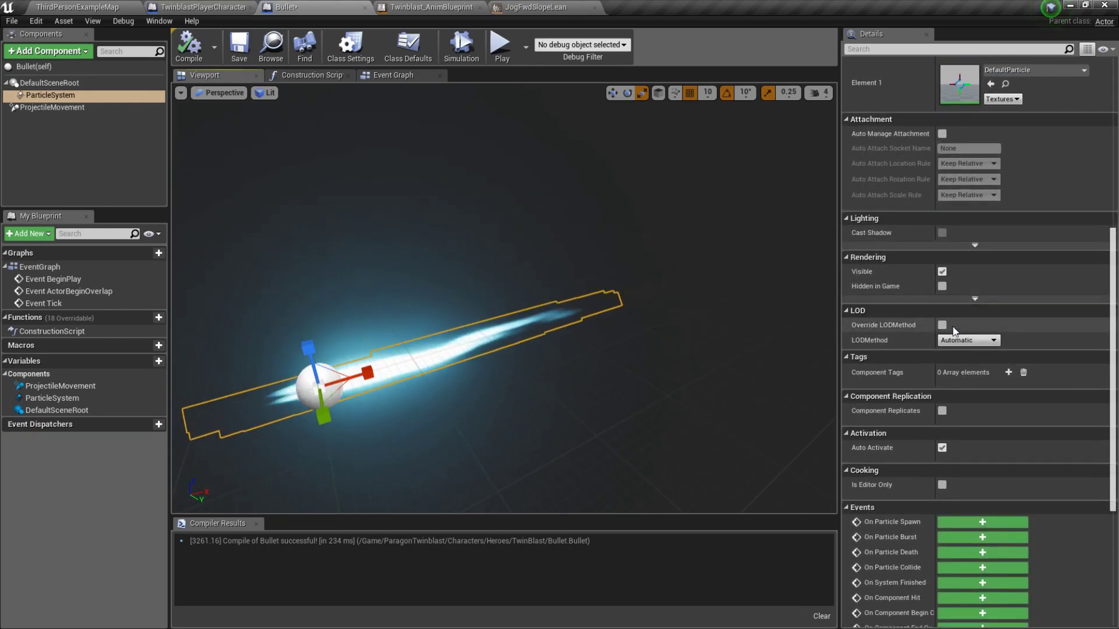
pyautogui.scroll(1, 952, 327)
pyautogui.scroll(1, 953, 327)
pyautogui.scroll(1, 952, 328)
pyautogui.scroll(2, 952, 328)
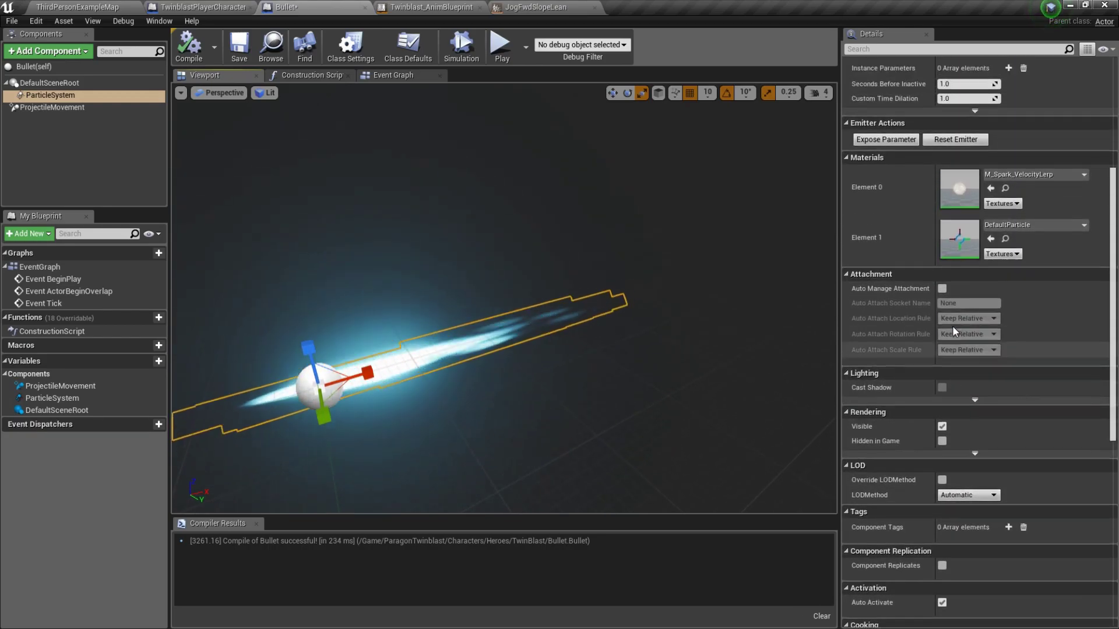
# Step: Set ProjectileMovement Max Speed to 3000 and compile the Bullet blueprint
pyautogui.click(87, 107)
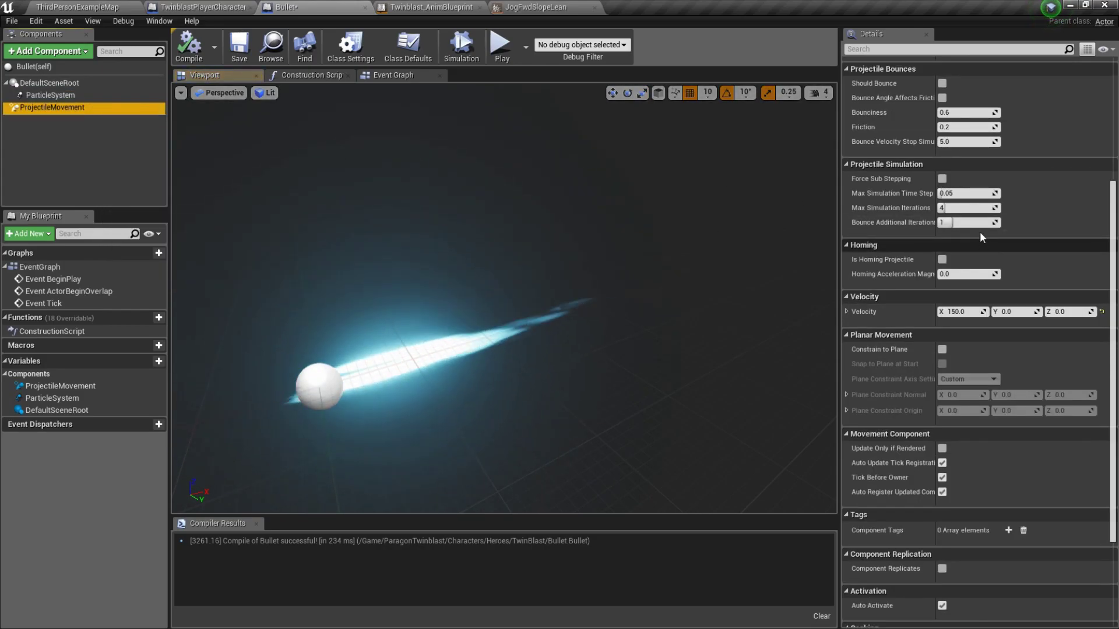
pyautogui.scroll(2, 982, 222)
pyautogui.scroll(2, 981, 186)
pyautogui.scroll(1, 980, 167)
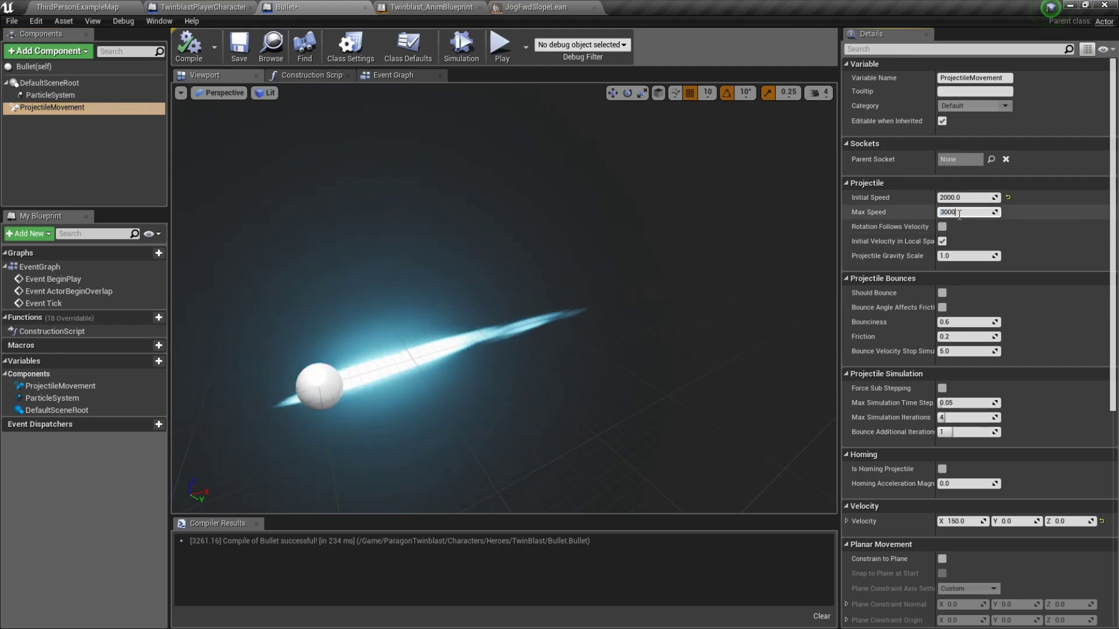
pyautogui.press('F7')
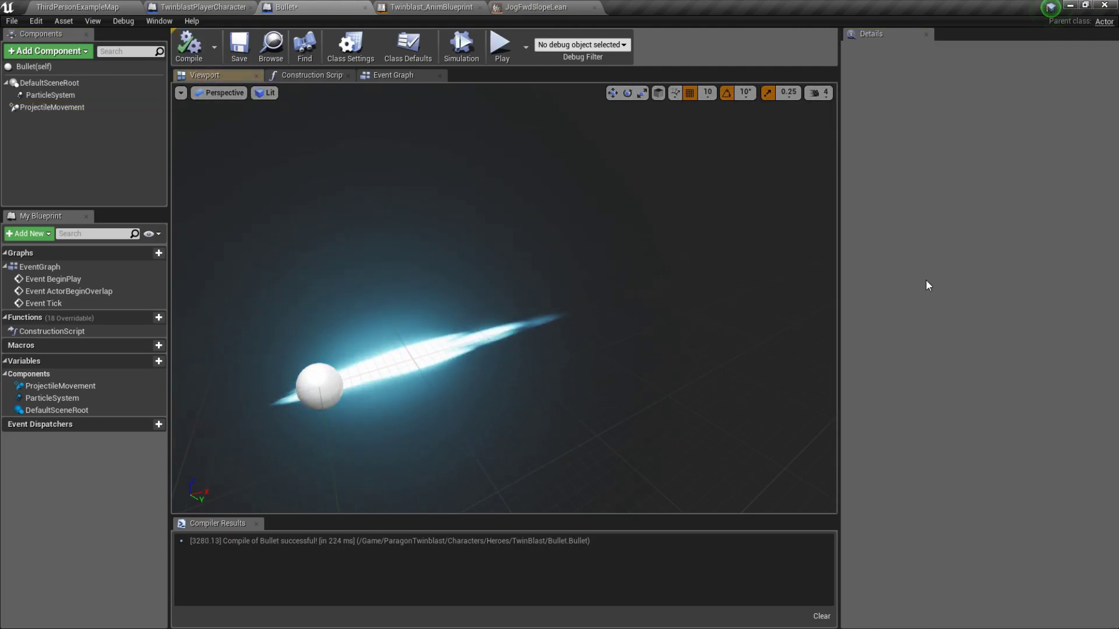
# Step: Recheck the projectile speed settings, then go back to TwinblastPlayerCharacter's Event Graph
pyautogui.click(100, 99)
pyautogui.click(98, 107)
pyautogui.scroll(-2, 906, 326)
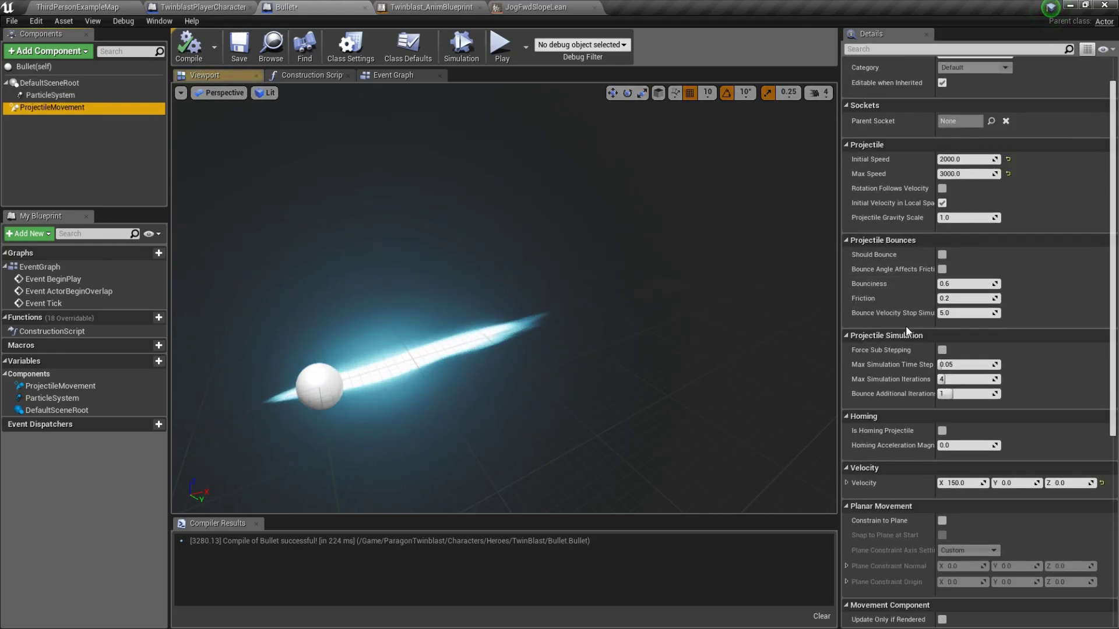
pyautogui.scroll(-2, 905, 327)
pyautogui.scroll(-1, 905, 327)
pyautogui.scroll(-1, 906, 327)
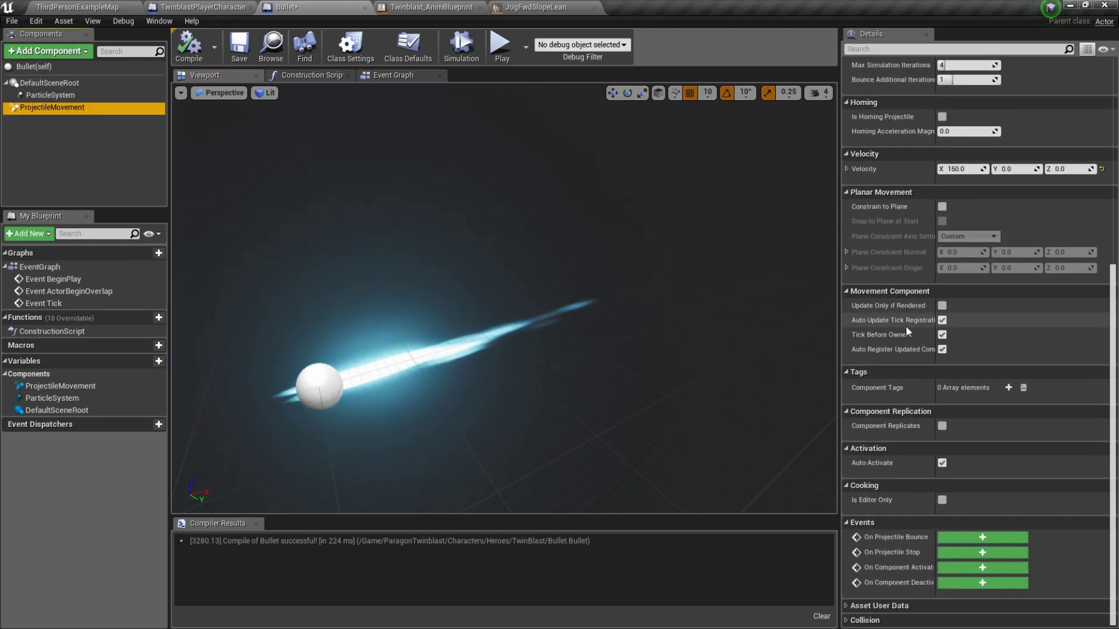
pyautogui.scroll(1, 905, 326)
pyautogui.scroll(2, 904, 324)
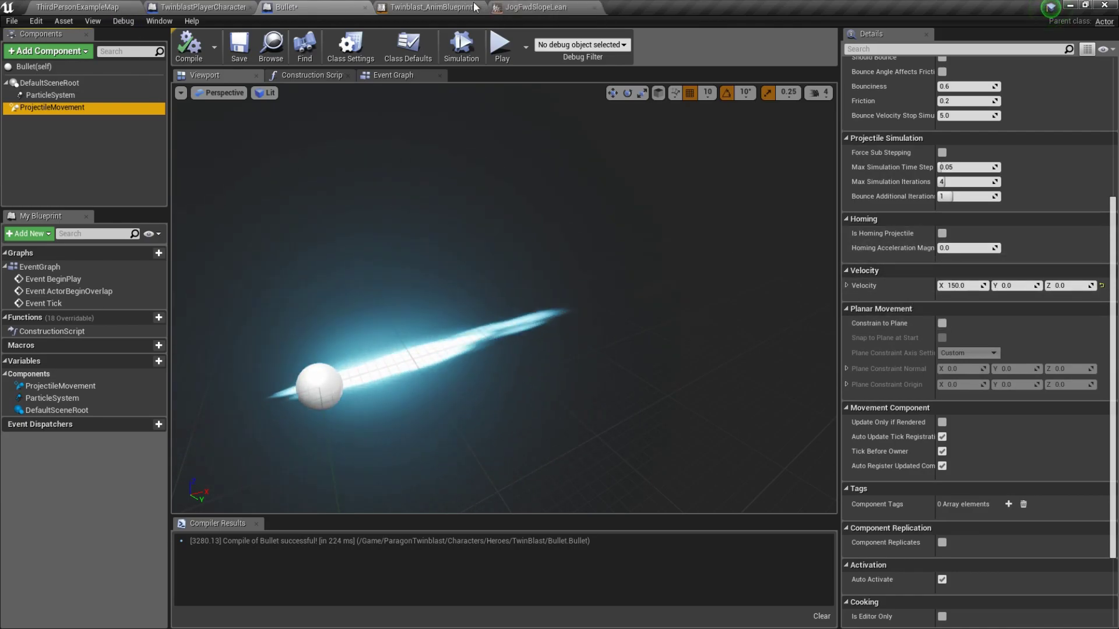
pyautogui.click(431, 7)
pyautogui.click(232, 6)
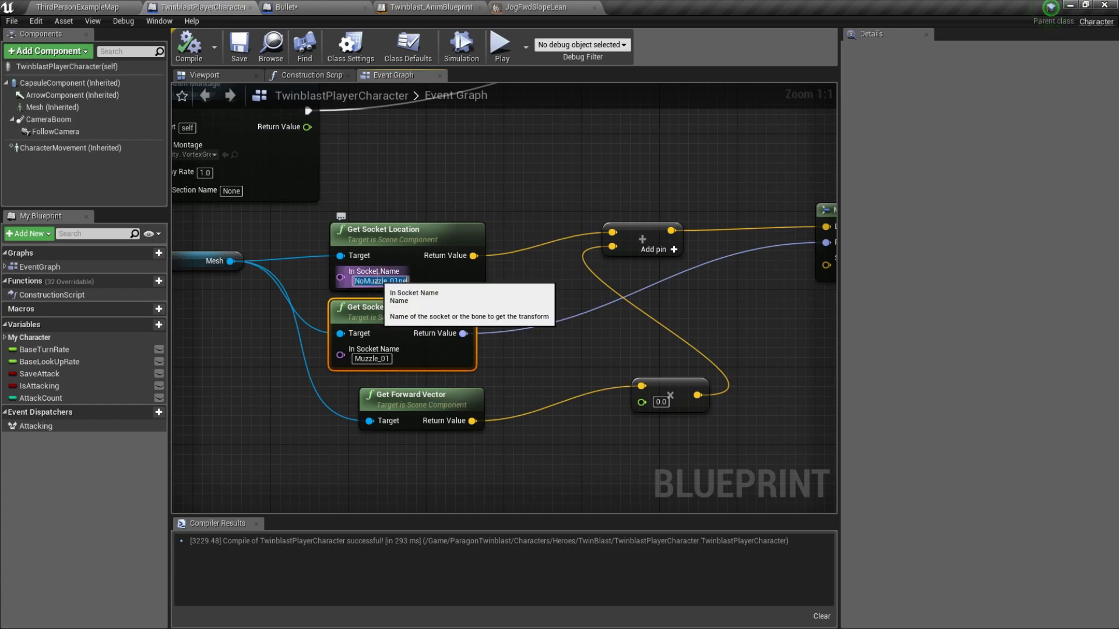
# Step: Paste Muzzle_01 into the socket-location node's socket name
pyautogui.rightClick(377, 282)
pyautogui.click(418, 339)
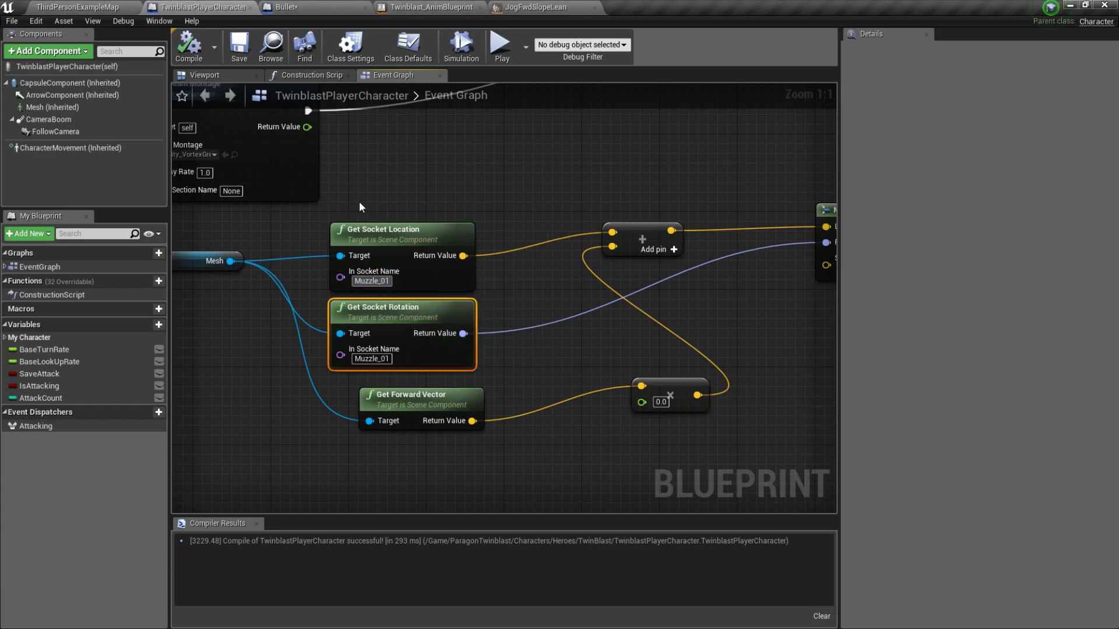
pyautogui.click(91, 6)
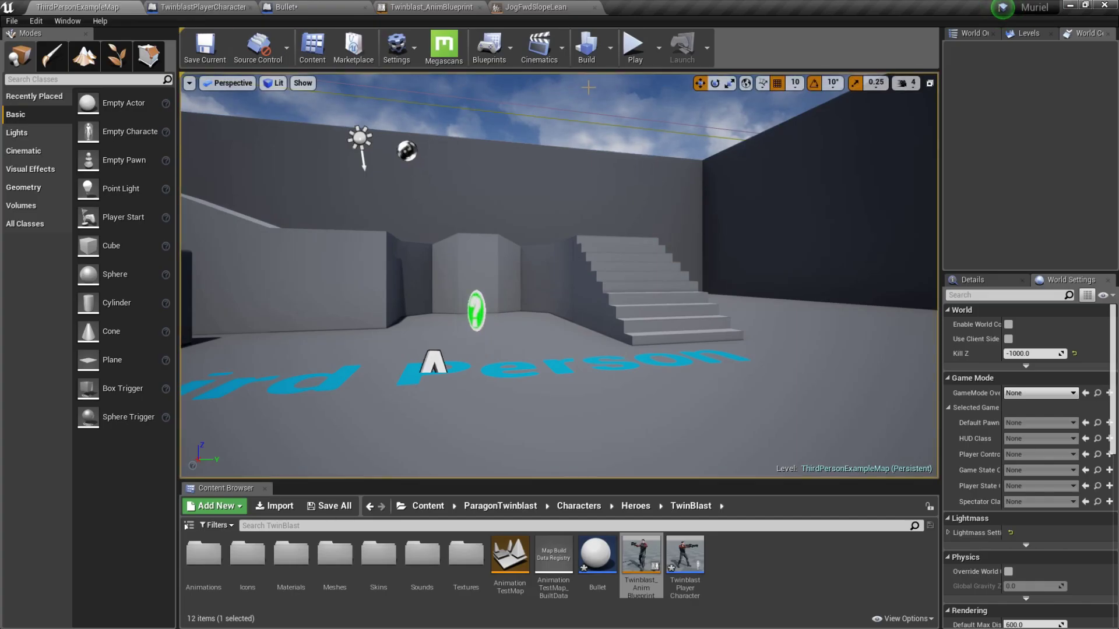
# Step: Play-test the level, running up the stairs and across the platform while firing shots
pyautogui.click(635, 63)
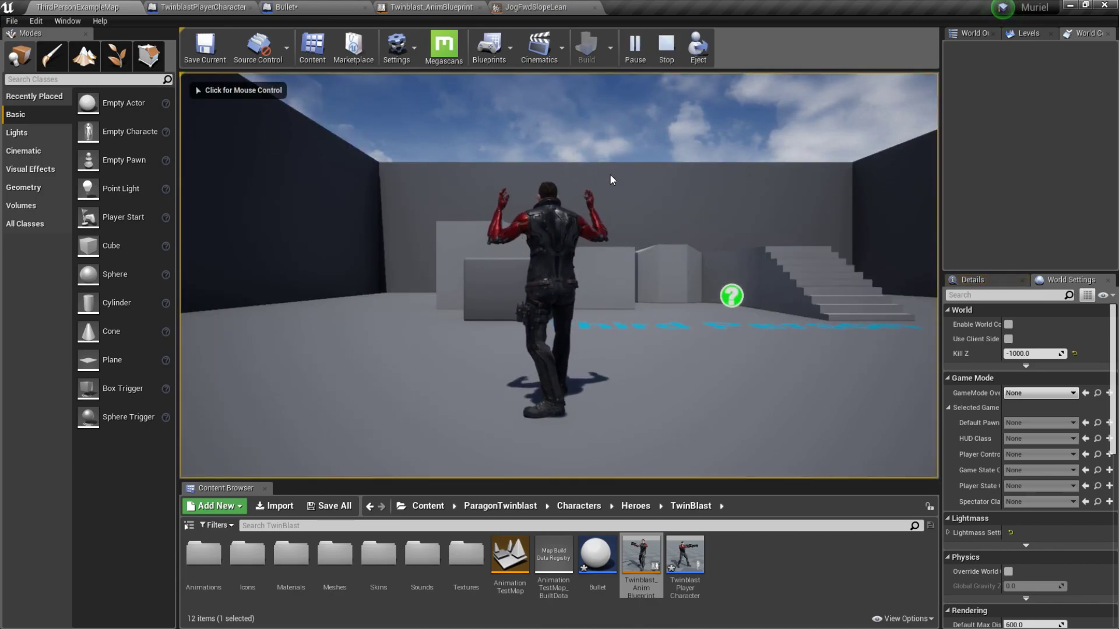
pyautogui.click(609, 174)
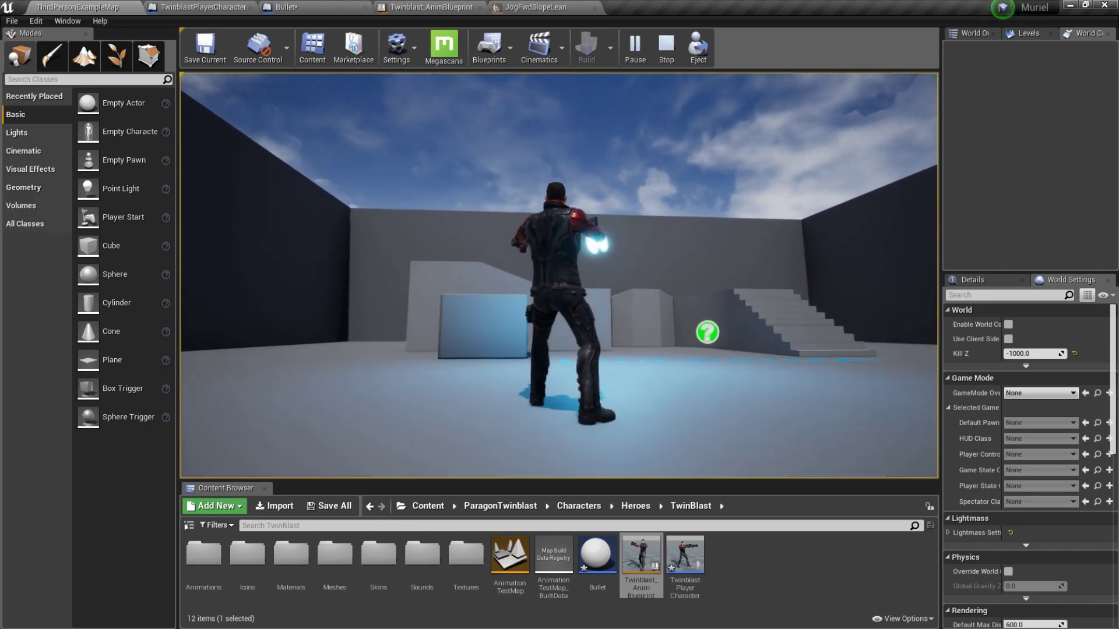
pyautogui.press('w')
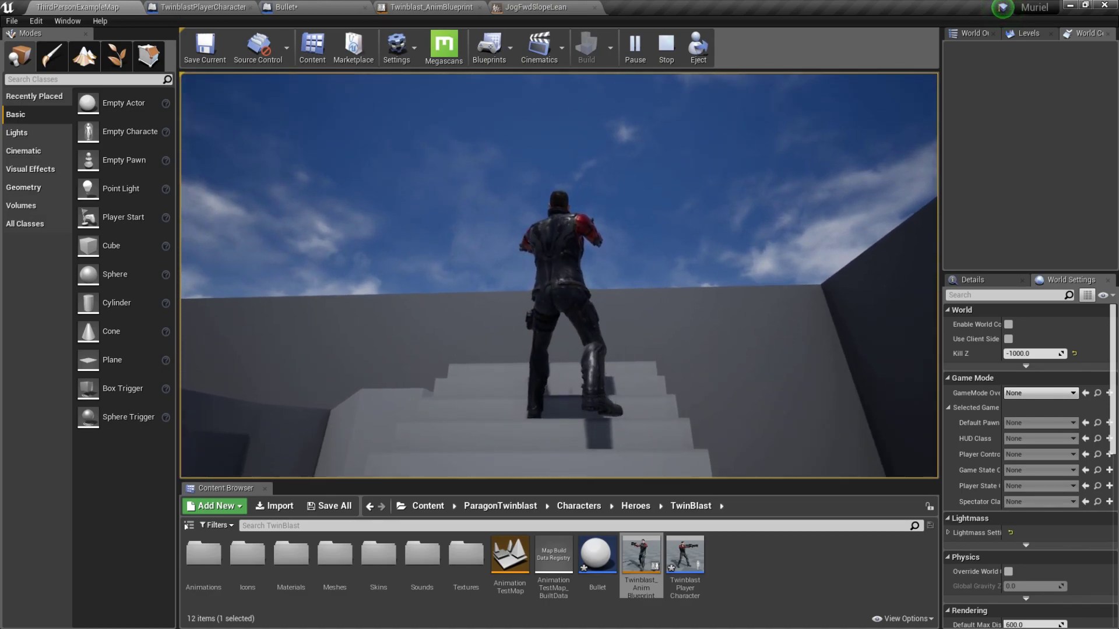
pyautogui.click(559, 276)
pyautogui.press('w')
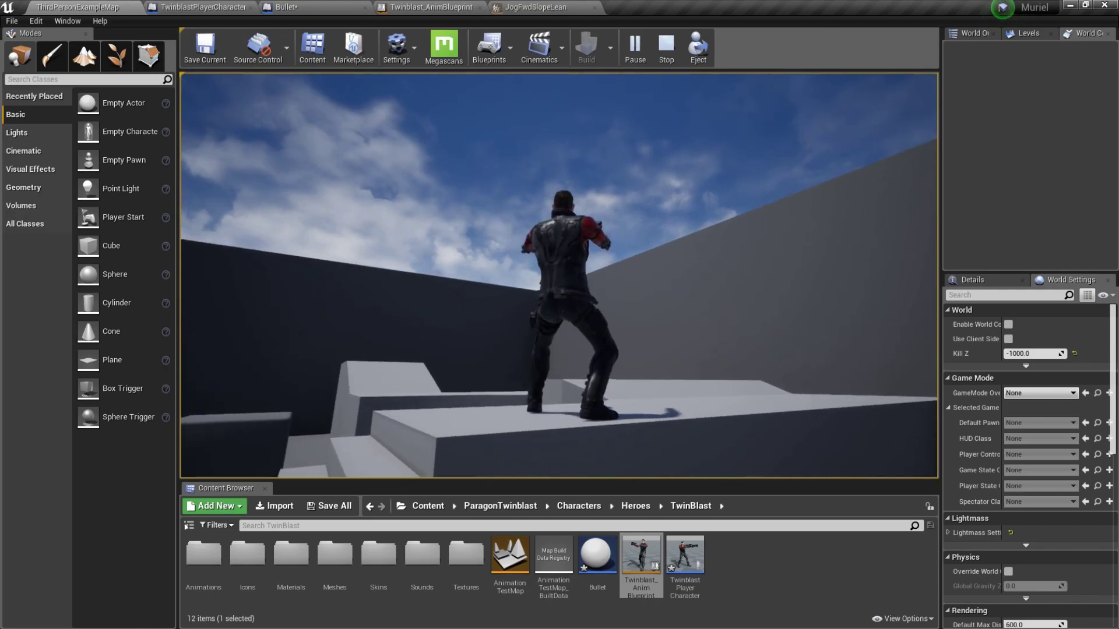
pyautogui.press('w')
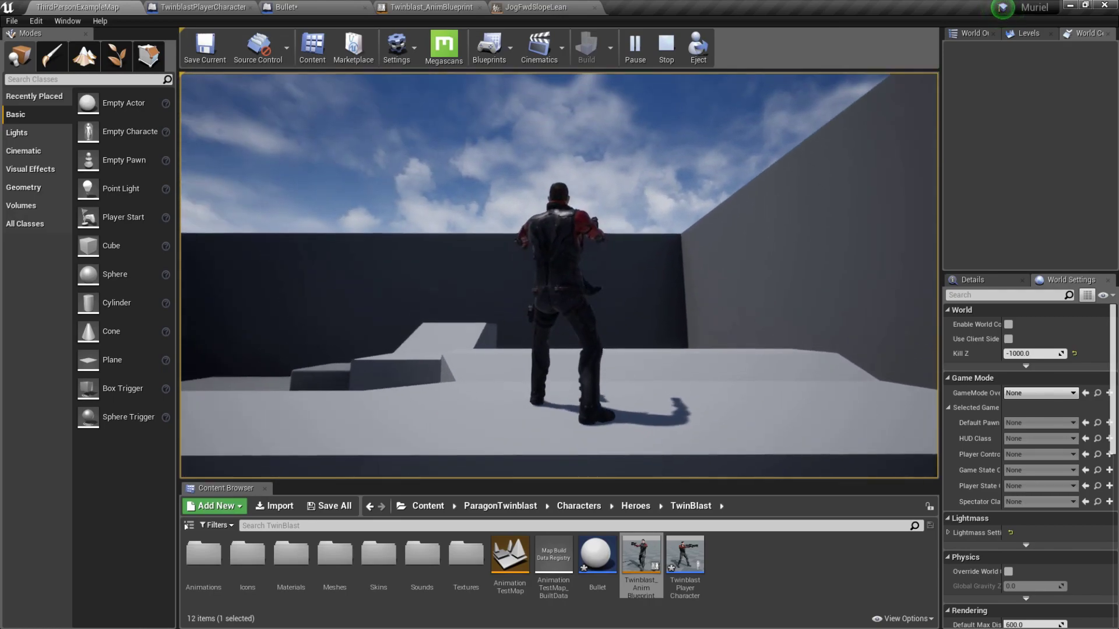
pyautogui.click(559, 275)
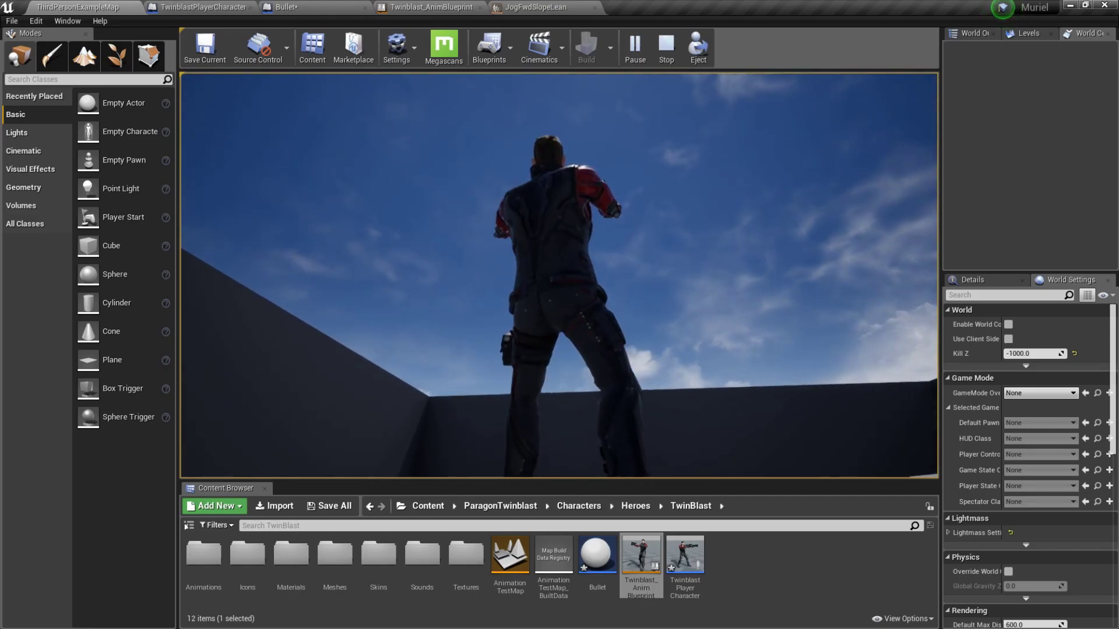
pyautogui.press('w')
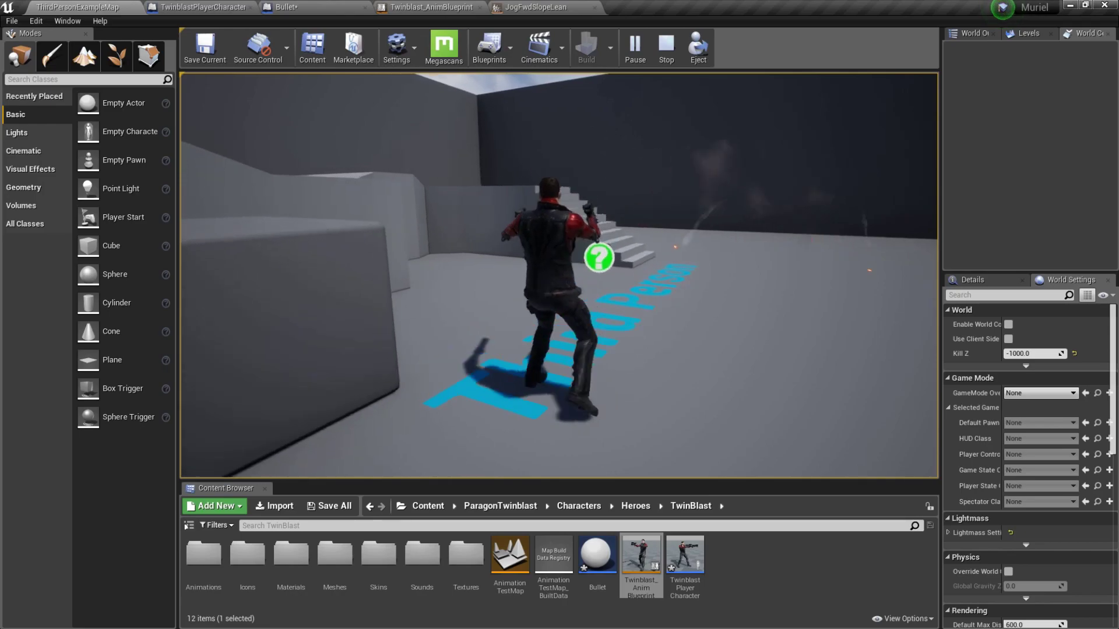
pyautogui.click(560, 276)
pyautogui.click(560, 275)
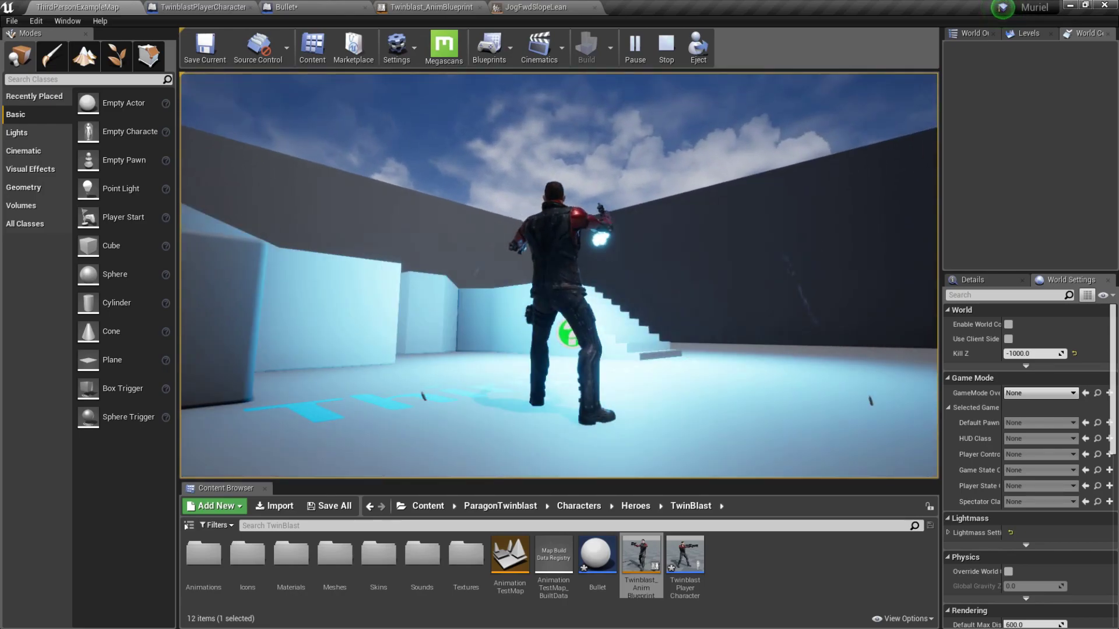
pyautogui.press('Escape')
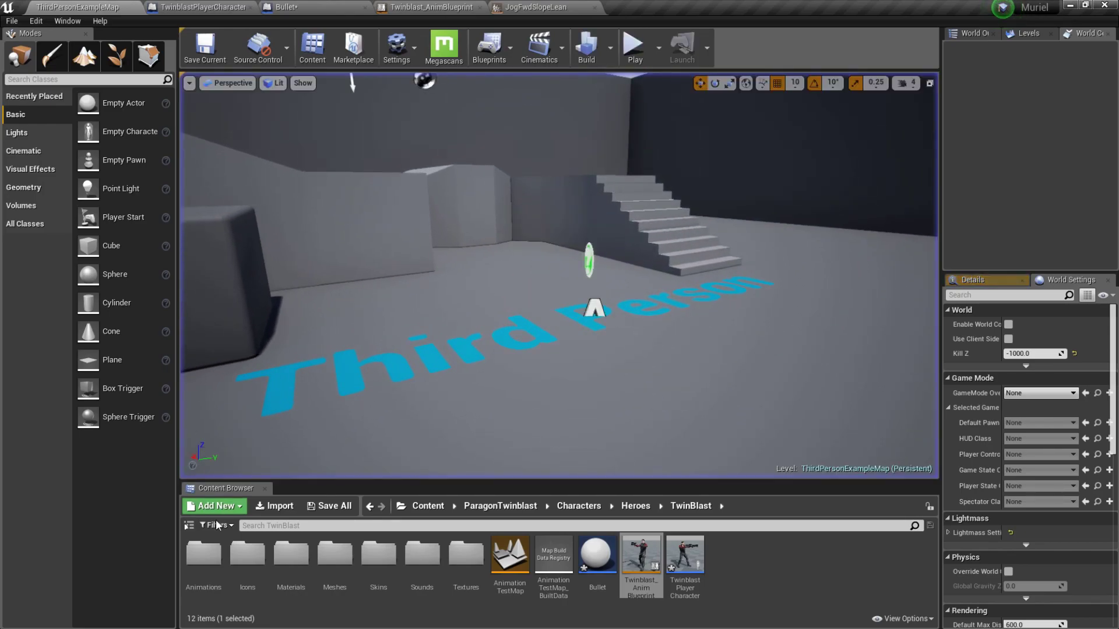
# Step: Save all three modified assets, then open Ability_VortexGrenade_Fire_Montage via a 'vortex' search in Animations
pyautogui.click(332, 507)
pyautogui.click(669, 433)
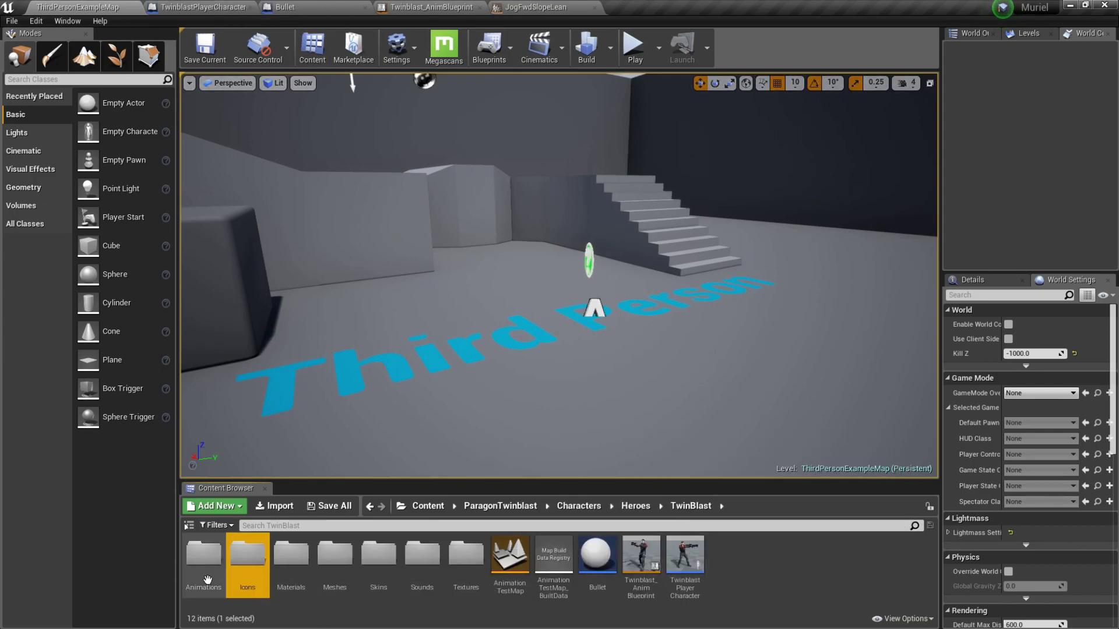
pyautogui.doubleClick(204, 553)
pyautogui.click(380, 525)
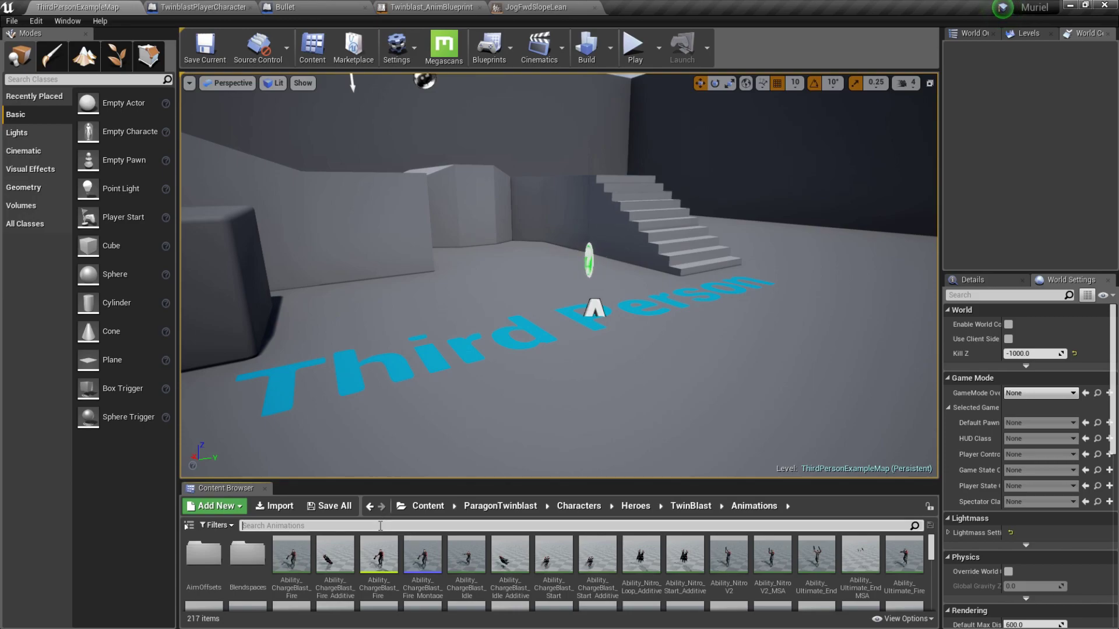
pyautogui.write('vorte')
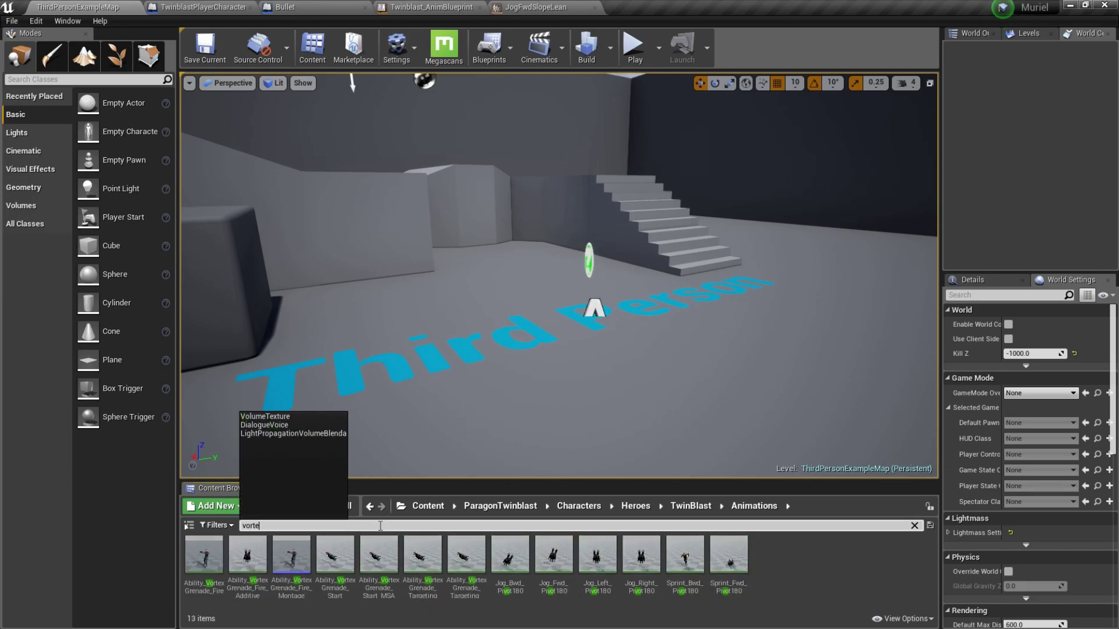
pyautogui.write('x')
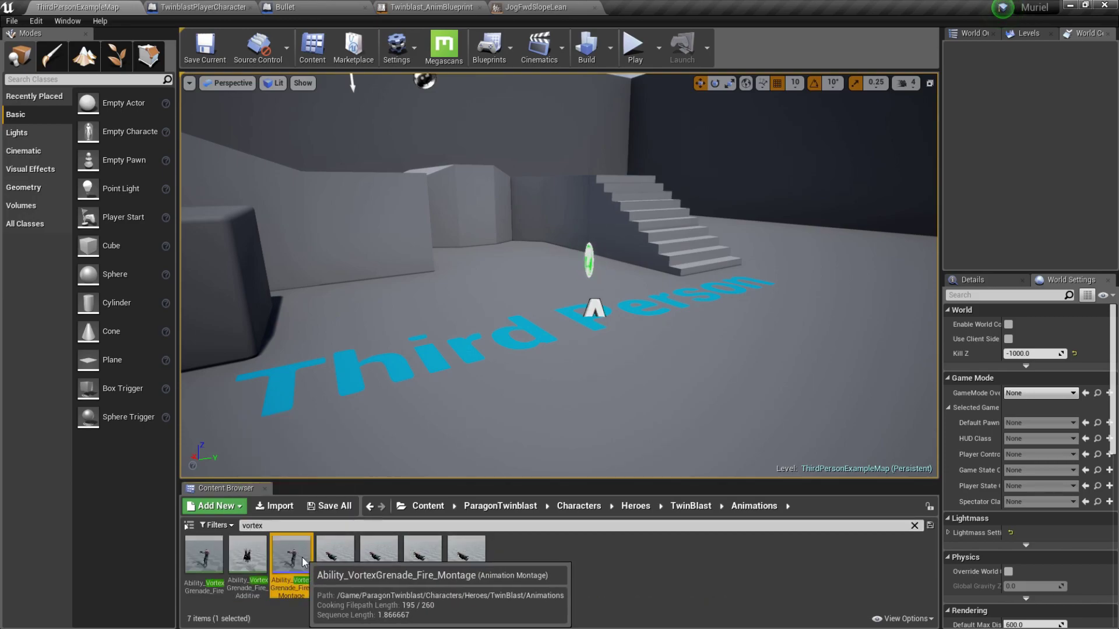
pyautogui.doubleClick(291, 555)
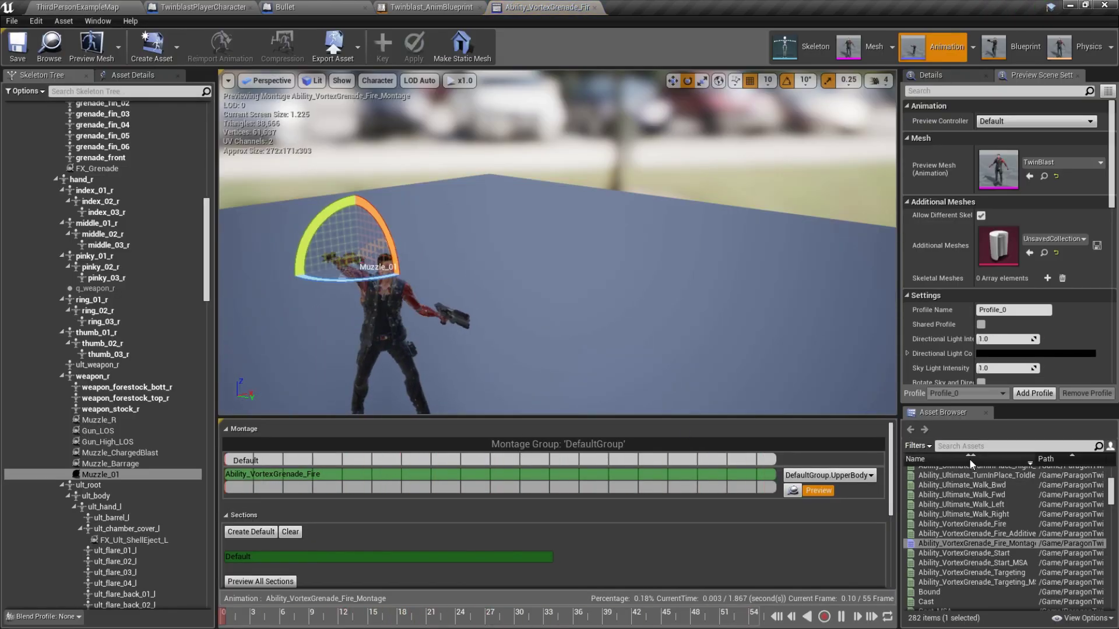
# Step: Add a notify track, scrub the fire montage to frame 9, and open the notify menu there
pyautogui.scroll(-5, 877, 498)
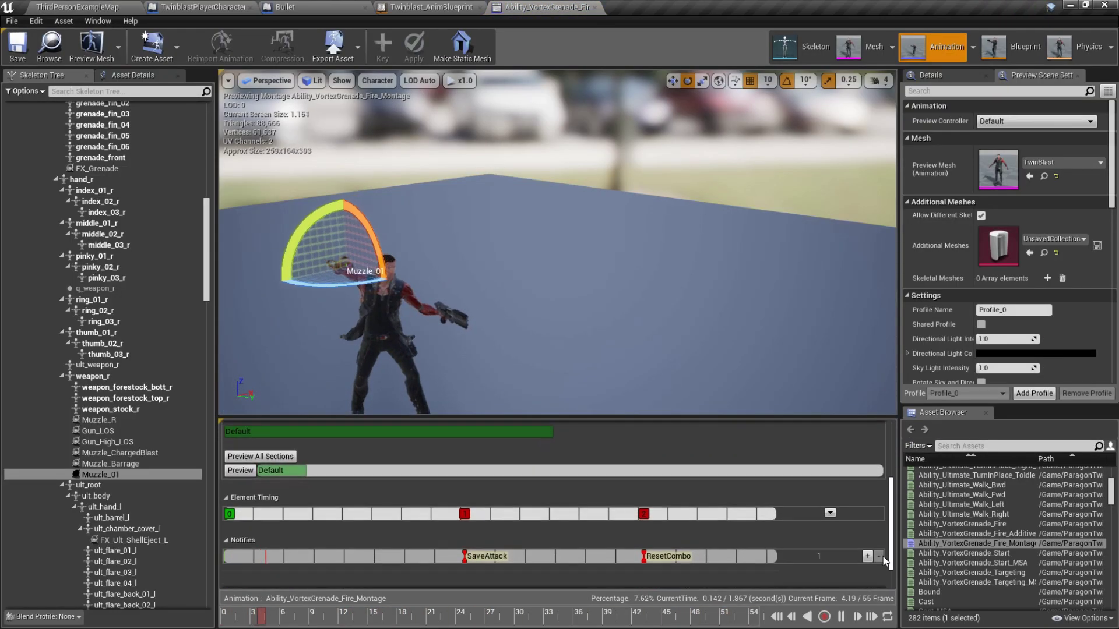
pyautogui.click(867, 530)
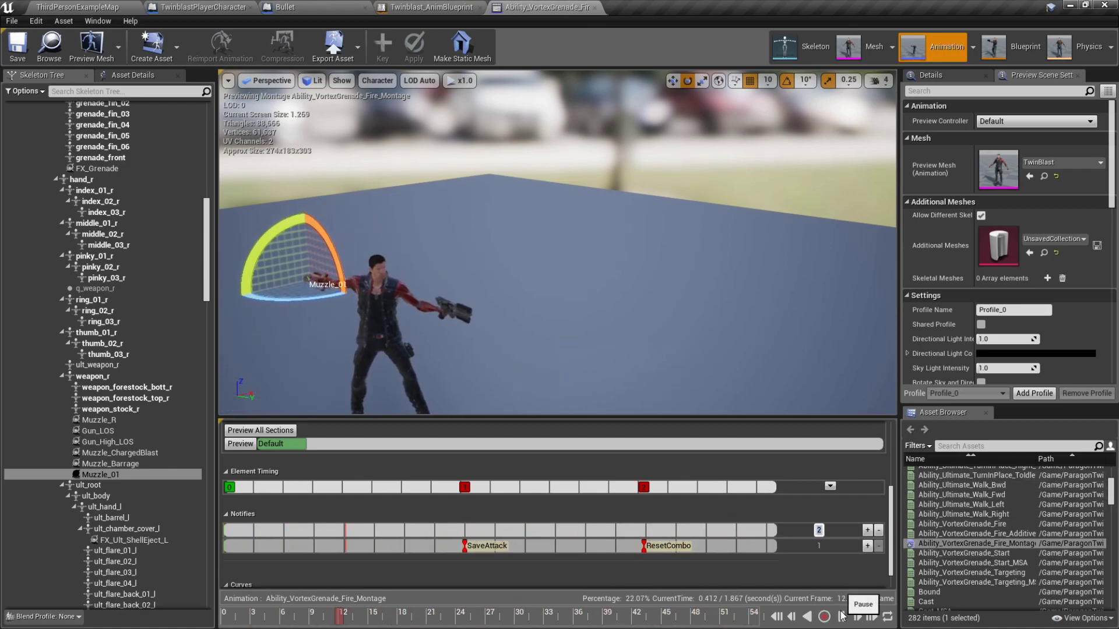
pyautogui.press('space')
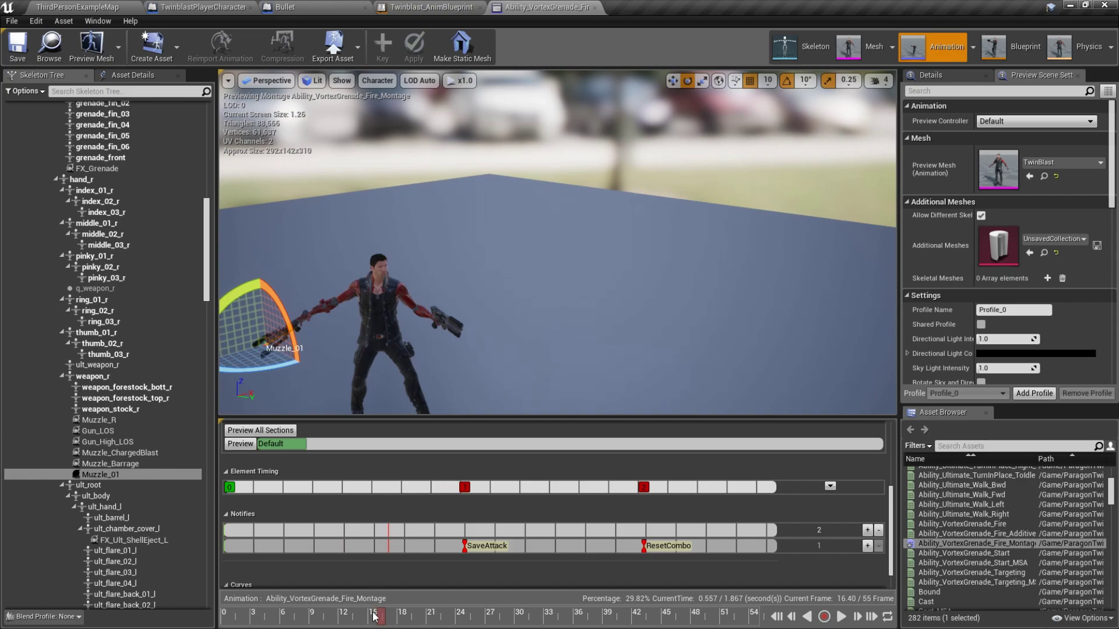
pyautogui.moveTo(381, 624); pyautogui.dragTo(479, 624)
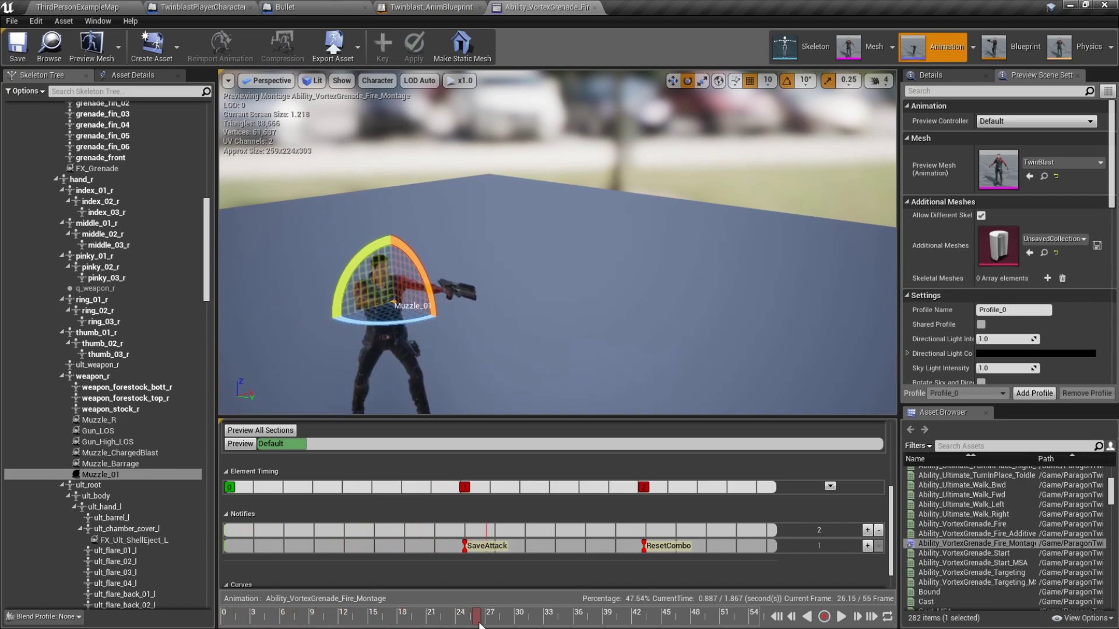
pyautogui.click(488, 374)
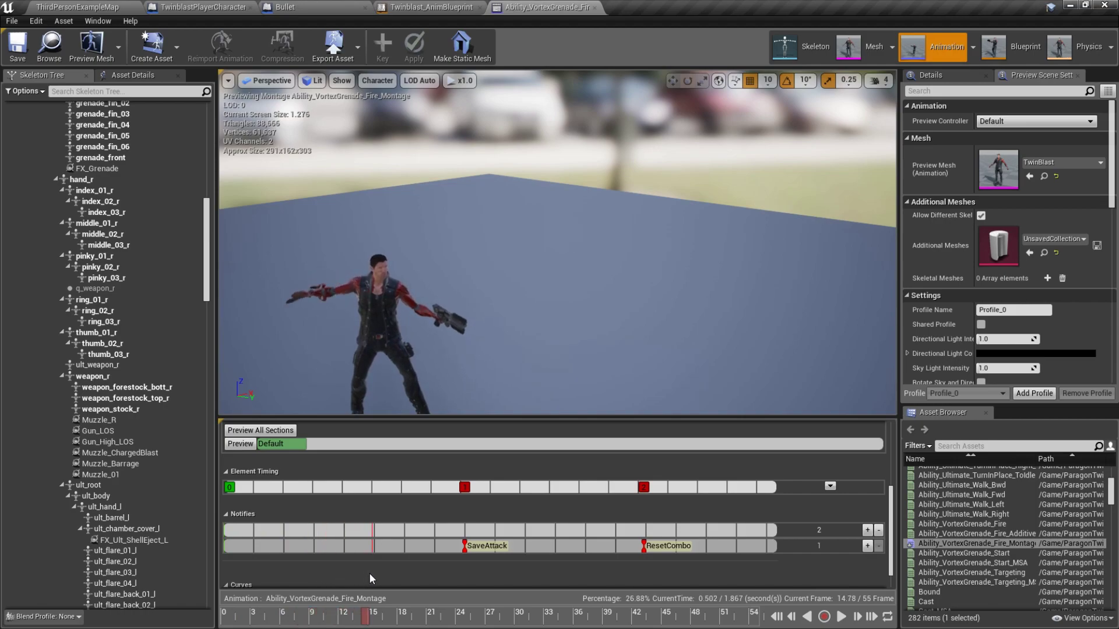
pyautogui.moveTo(392, 574); pyautogui.dragTo(508, 569)
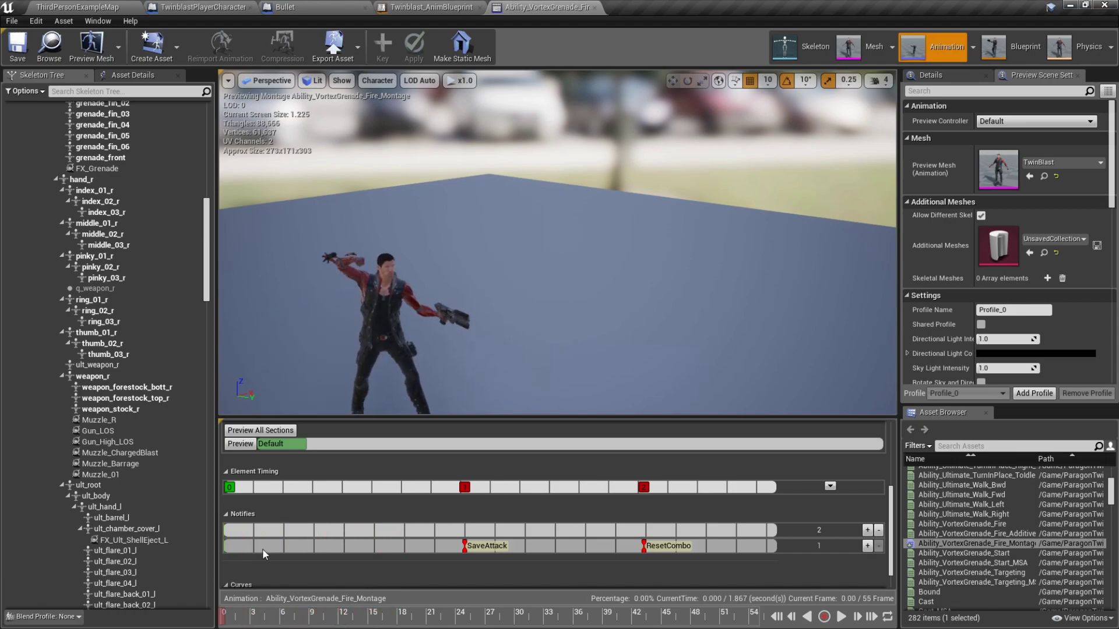
pyautogui.moveTo(246, 550)
pyautogui.mouseDown()
pyautogui.moveTo(313, 557)
pyautogui.moveTo(316, 527)
pyautogui.mouseUp()
pyautogui.rightClick(310, 530)
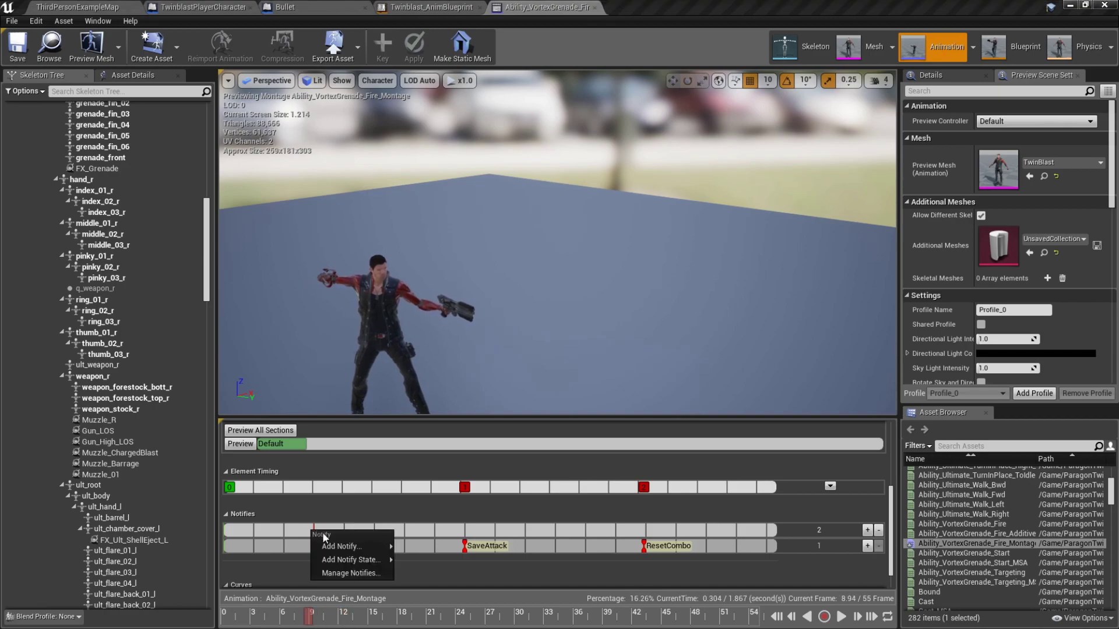
# Step: Add a Play Particle Effect notify at frame 9 using P_TwinBlast_Primary_MuzzleFlash
pyautogui.moveTo(357, 561)
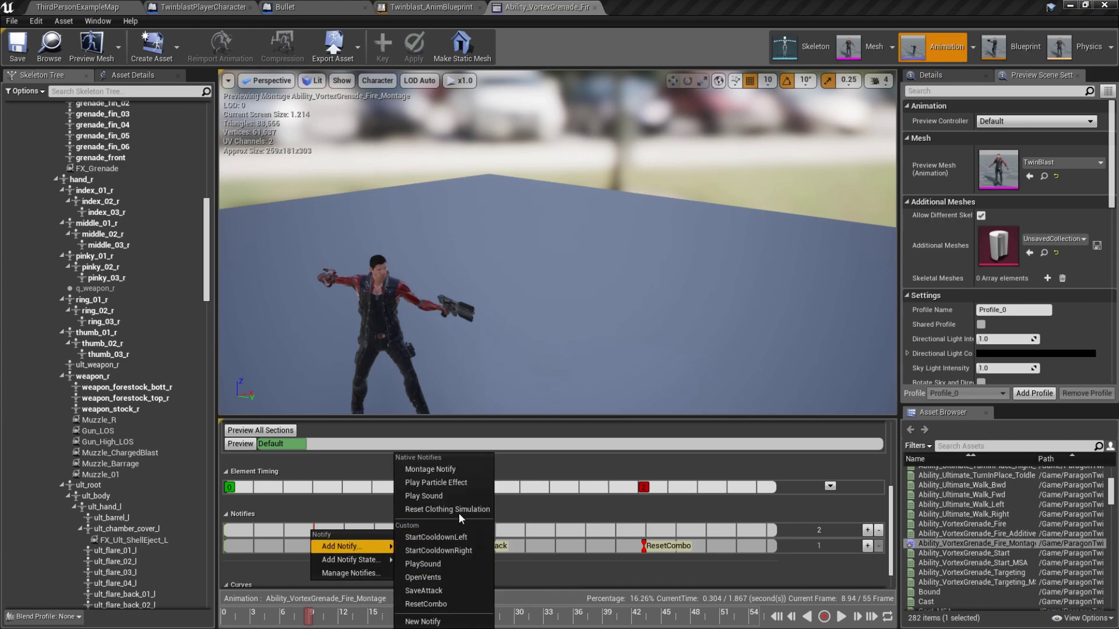
pyautogui.click(451, 483)
pyautogui.click(348, 532)
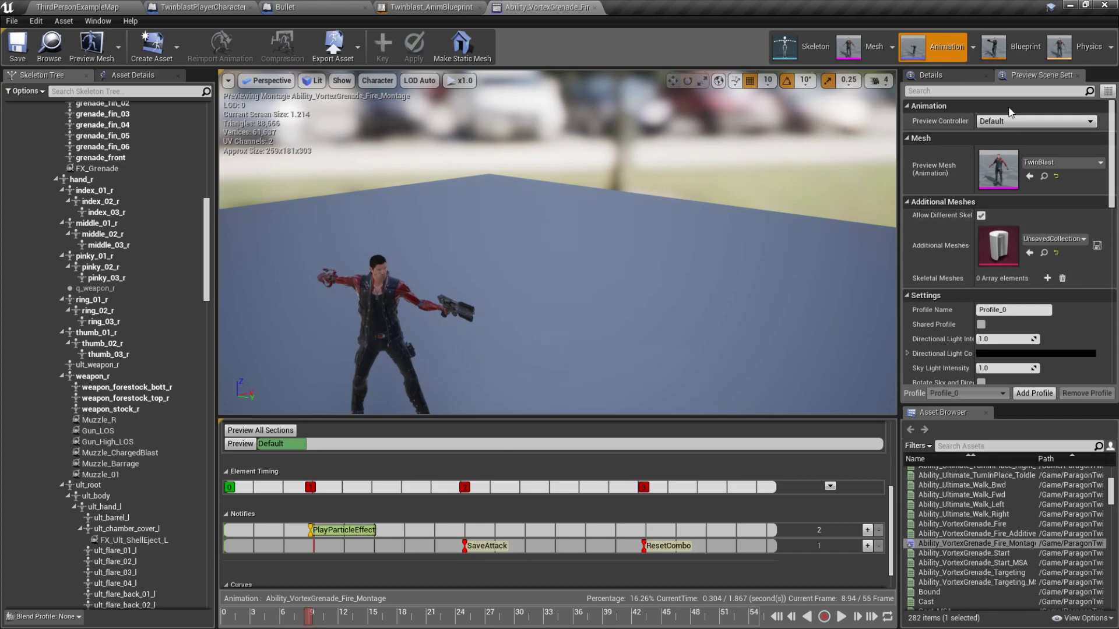
pyautogui.click(932, 75)
pyautogui.click(1043, 145)
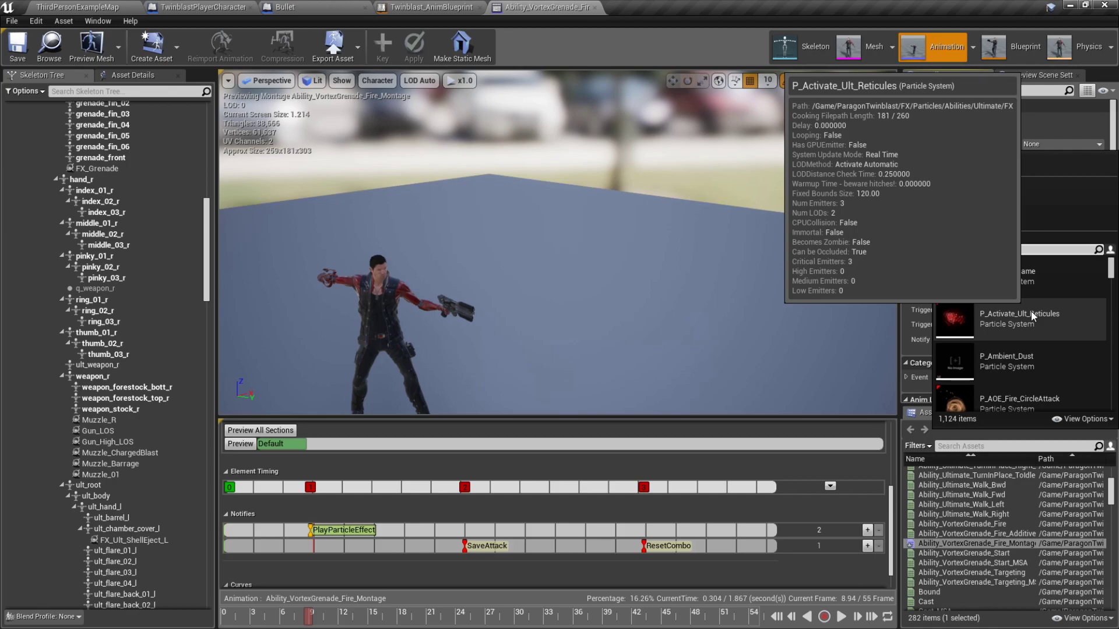
pyautogui.write('muzzle')
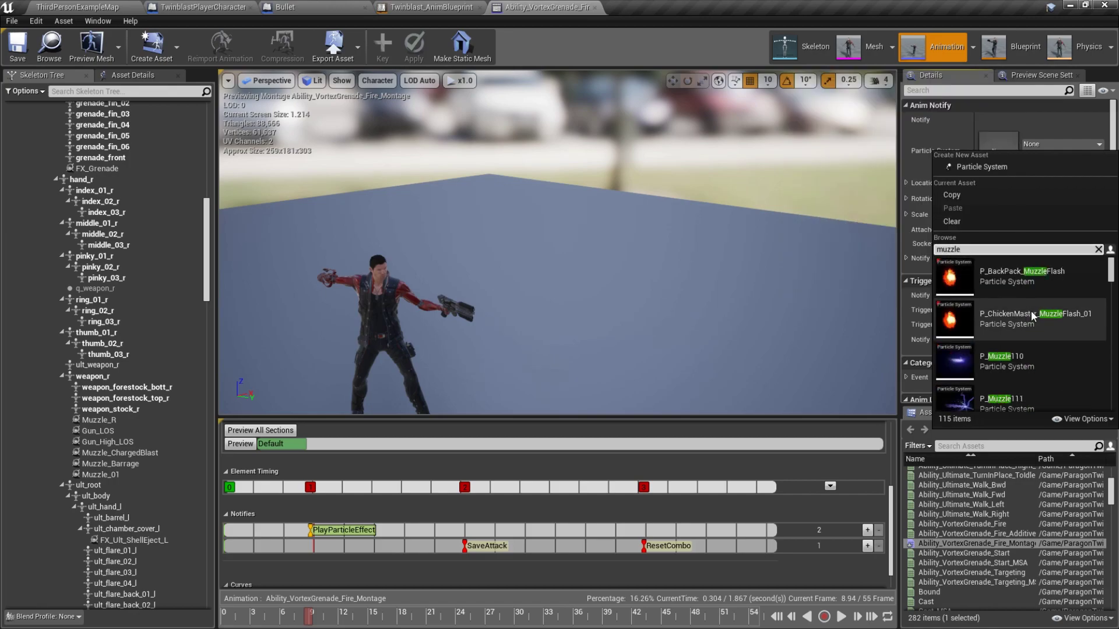
pyautogui.write(' rig')
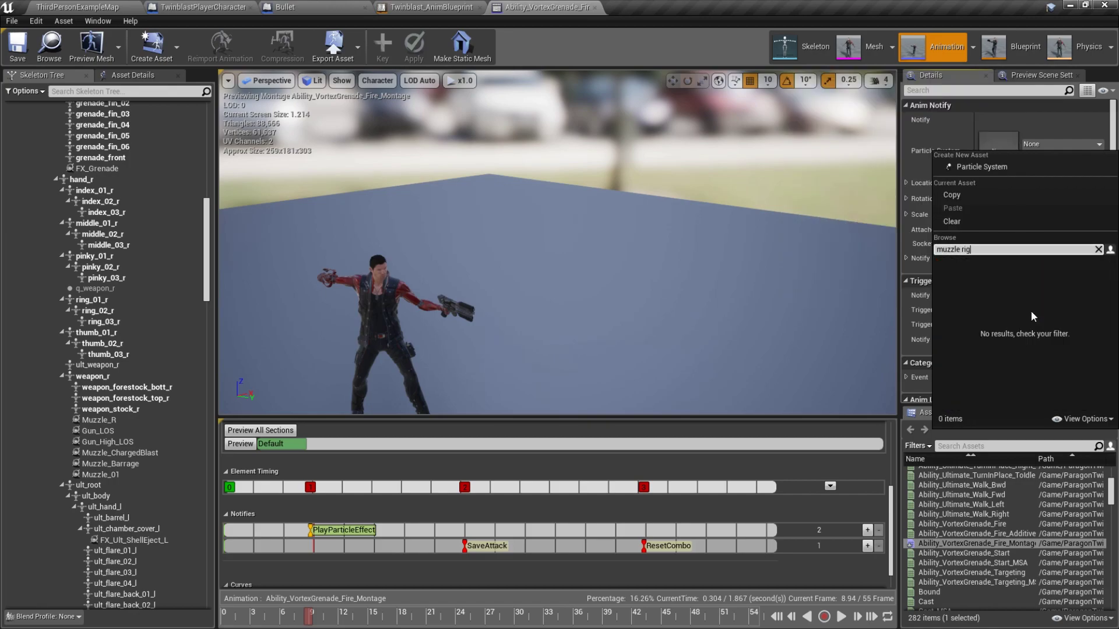
pyautogui.press('BackSpace')
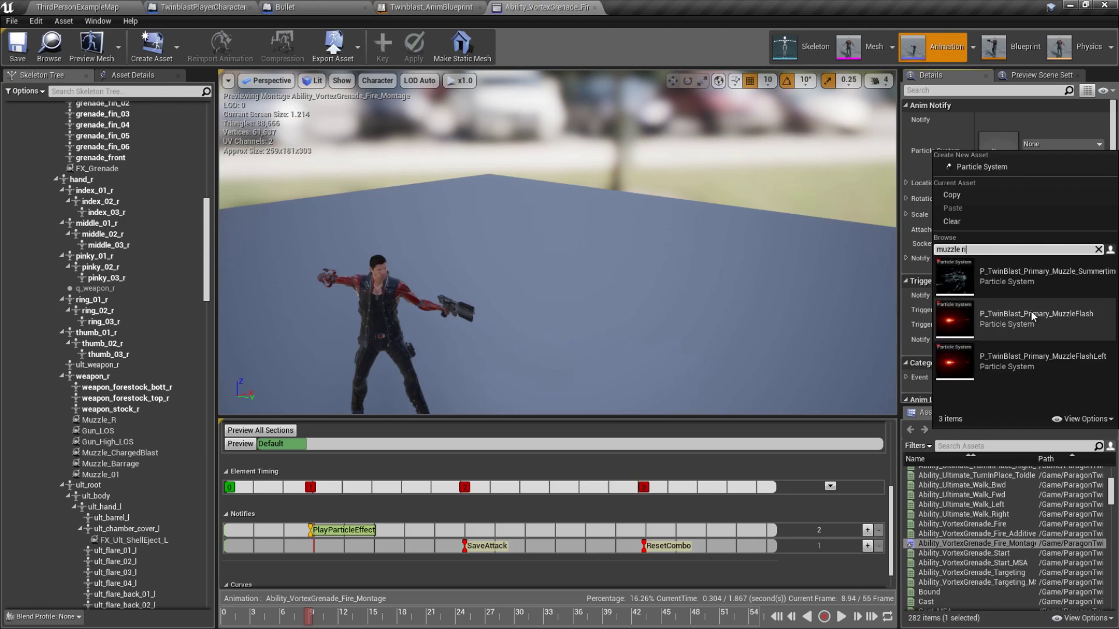
pyautogui.moveTo(1032, 315)
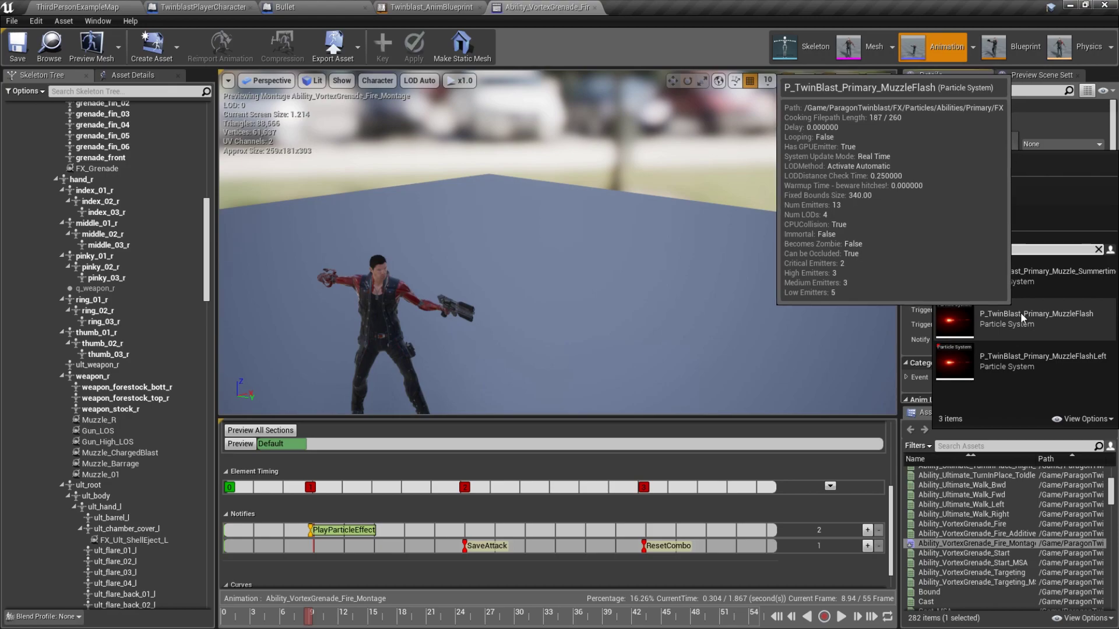
pyautogui.click(1019, 315)
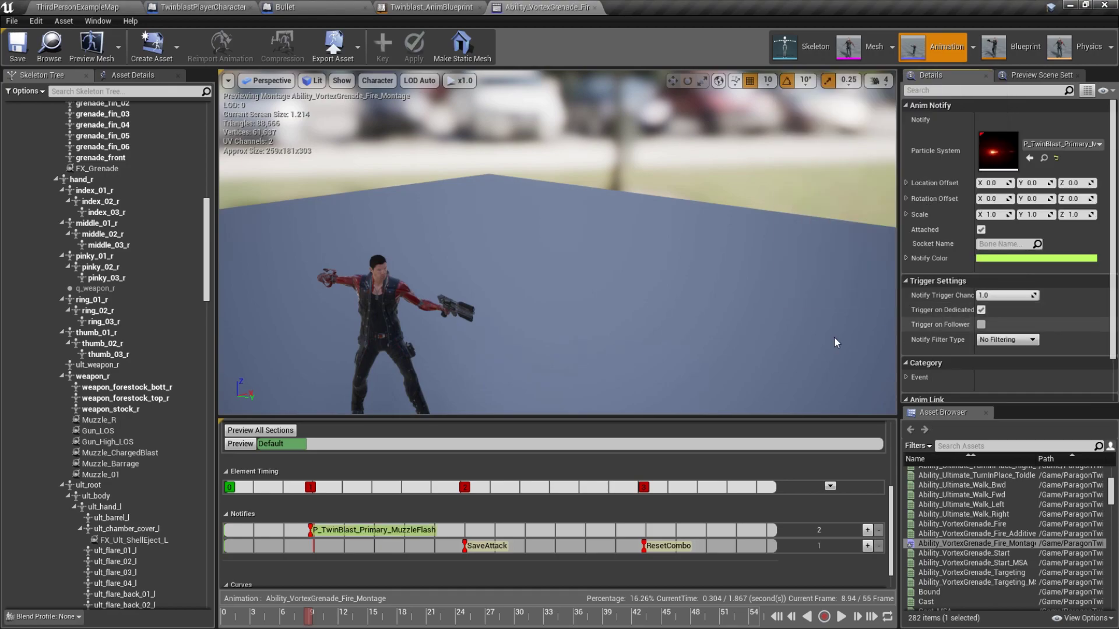
# Step: Attach the muzzle flash notify to the Muzzle_01 socket and preview the montage
pyautogui.click(841, 618)
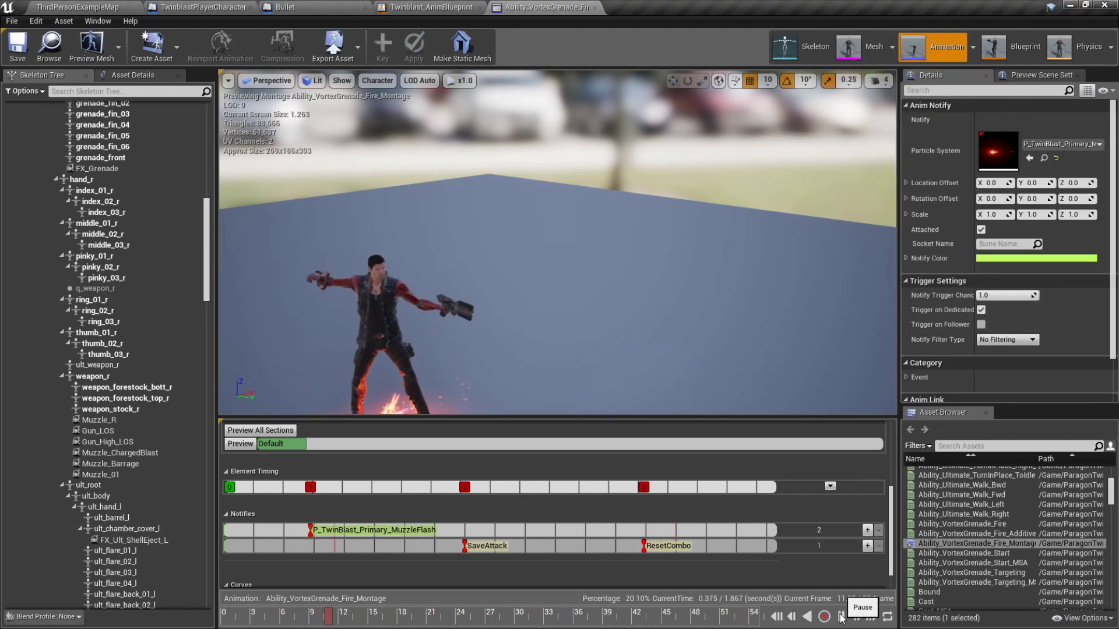
pyautogui.click(841, 616)
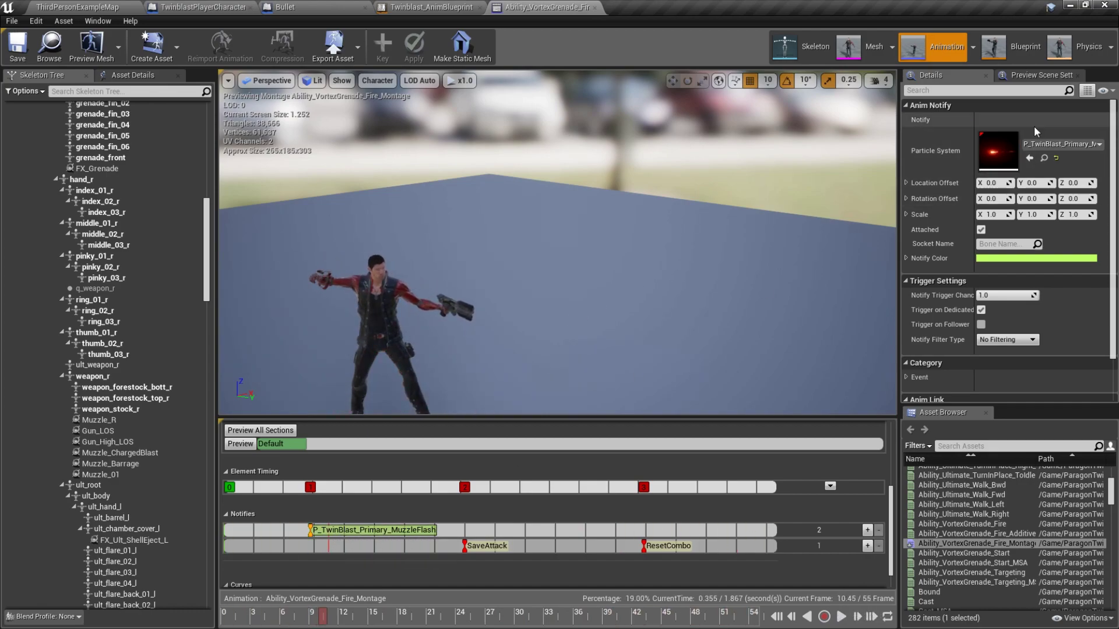
pyautogui.rightClick(999, 244)
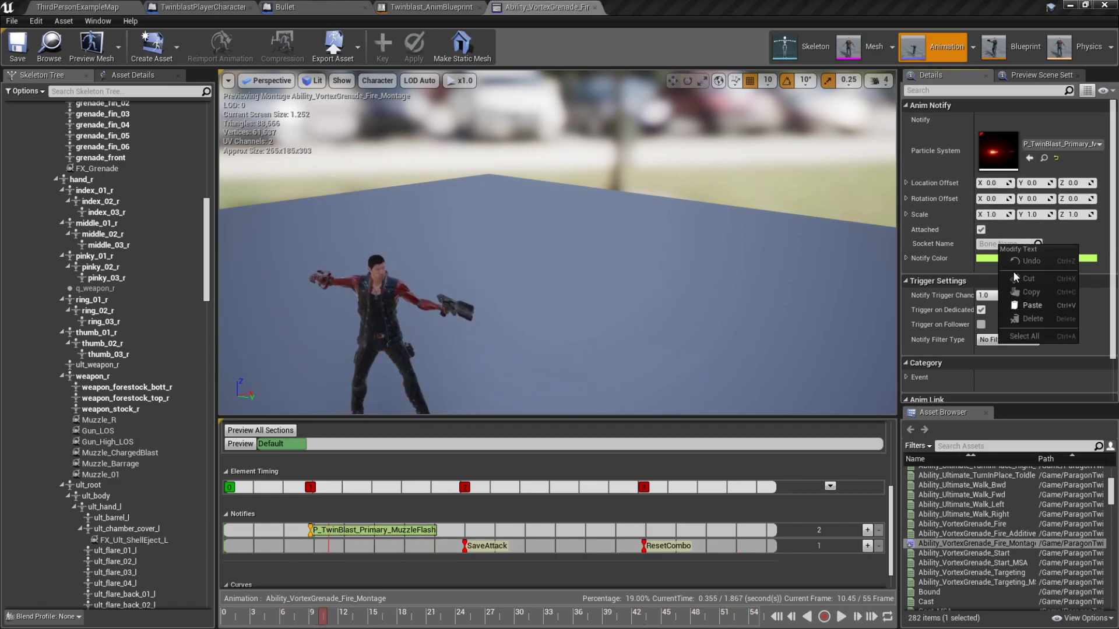
pyautogui.click(1031, 307)
pyautogui.click(840, 616)
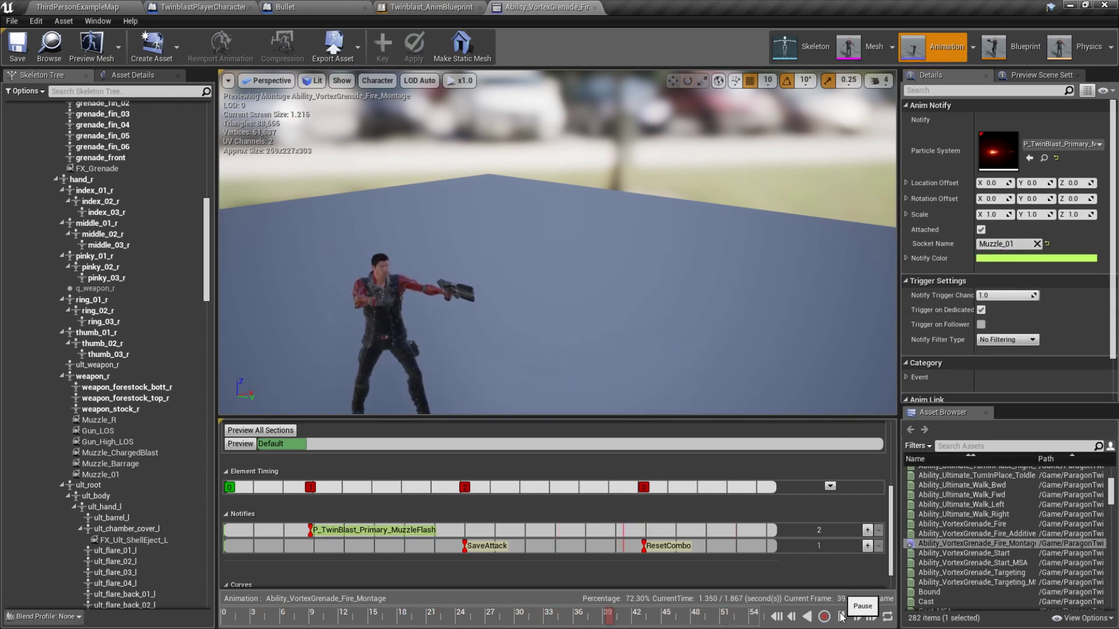
pyautogui.click(841, 618)
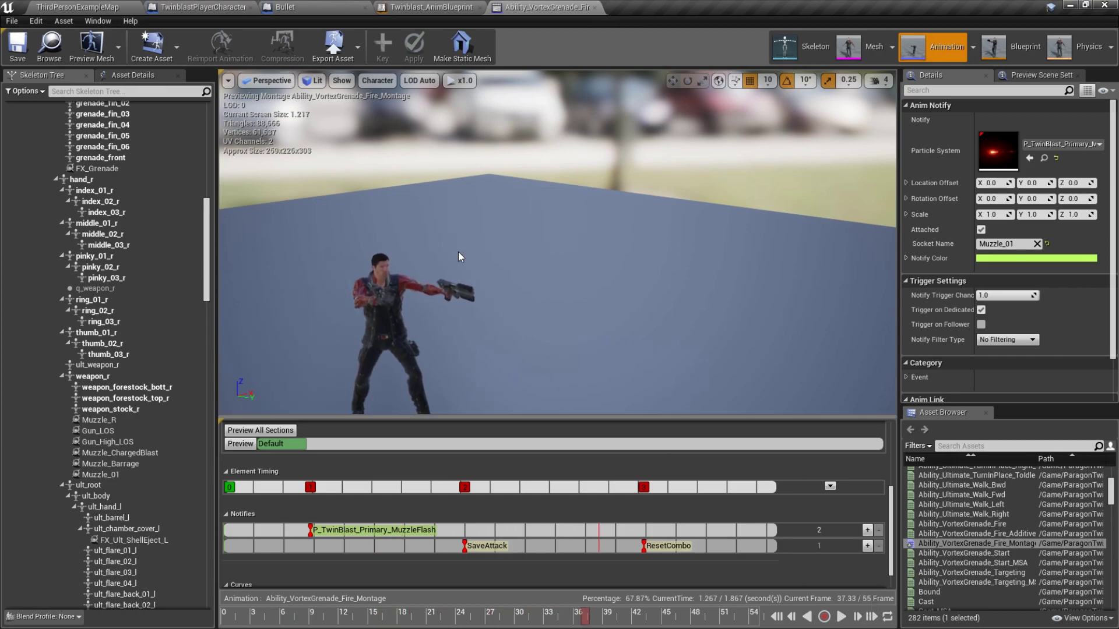
# Step: Scrub across the frame-9 notify to check the flash, then play ThirdPersonExampleMap
pyautogui.moveTo(557, 245)
pyautogui.mouseDown()
pyautogui.moveTo(557, 268)
pyautogui.moveTo(558, 221)
pyautogui.moveTo(542, 233)
pyautogui.mouseUp()
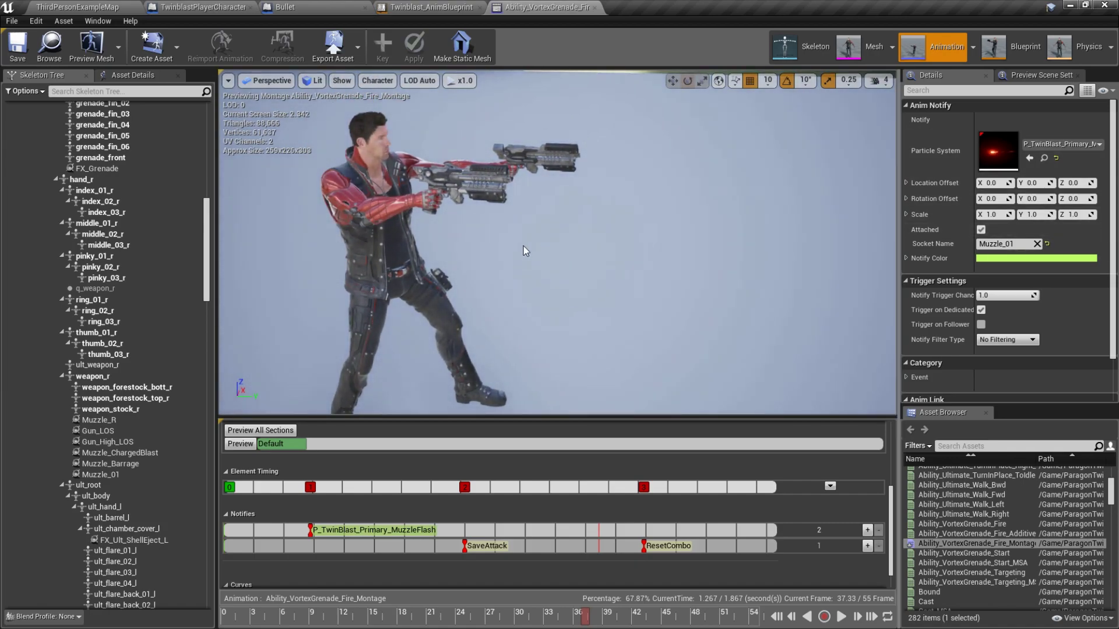
pyautogui.moveTo(632, 617)
pyautogui.mouseDown()
pyautogui.moveTo(430, 608)
pyautogui.moveTo(511, 598)
pyautogui.mouseUp()
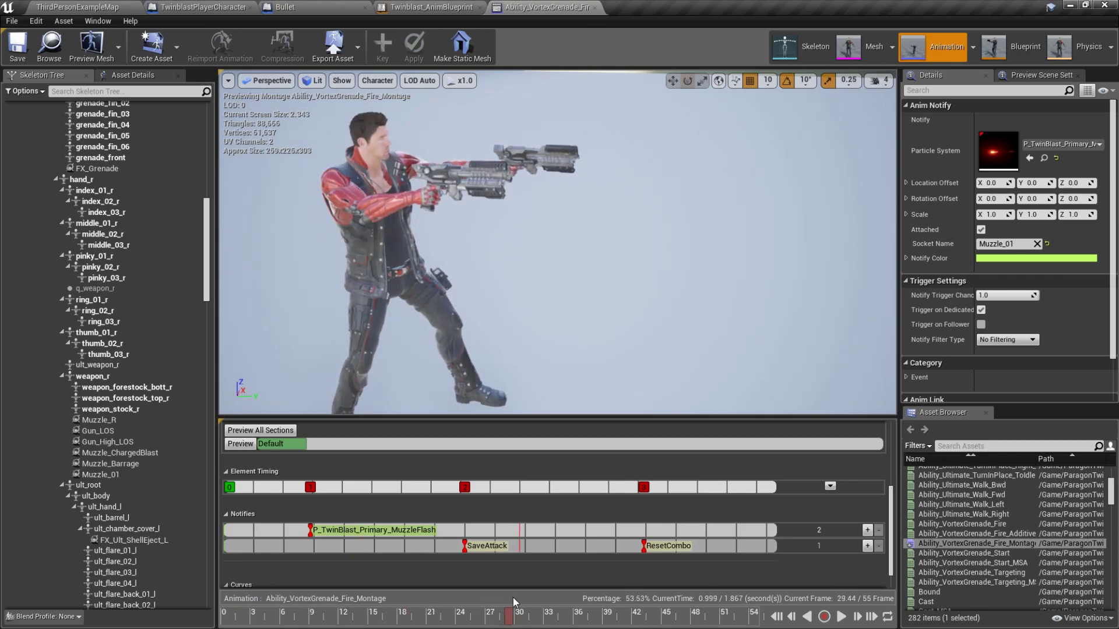
pyautogui.moveTo(591, 592); pyautogui.dragTo(181, 549)
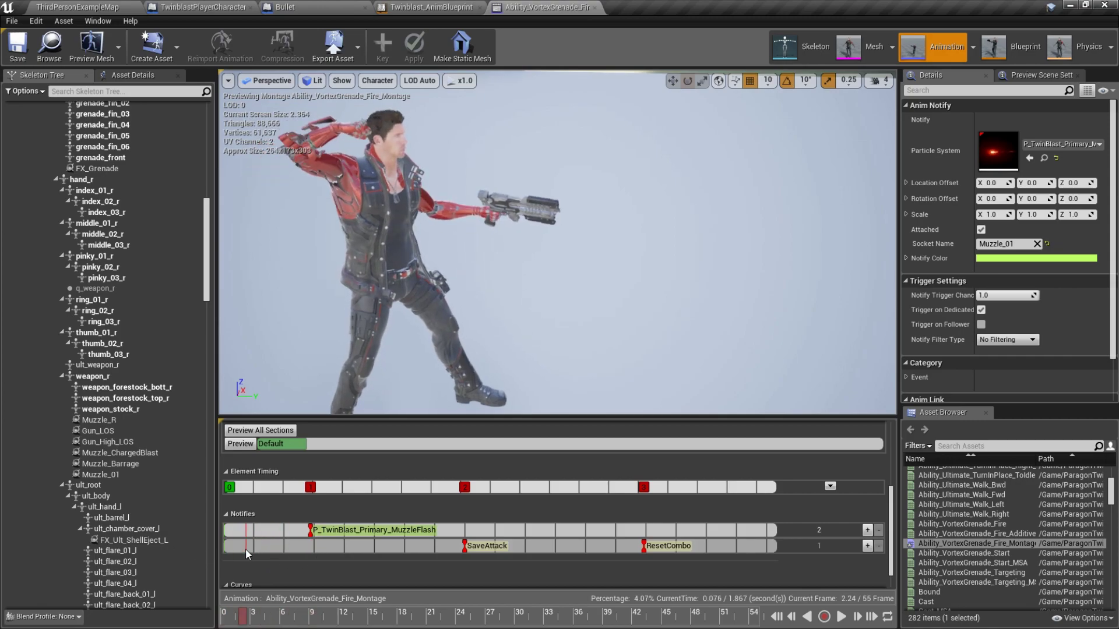
pyautogui.moveTo(246, 548)
pyautogui.mouseDown()
pyautogui.moveTo(215, 547)
pyautogui.moveTo(363, 542)
pyautogui.mouseUp()
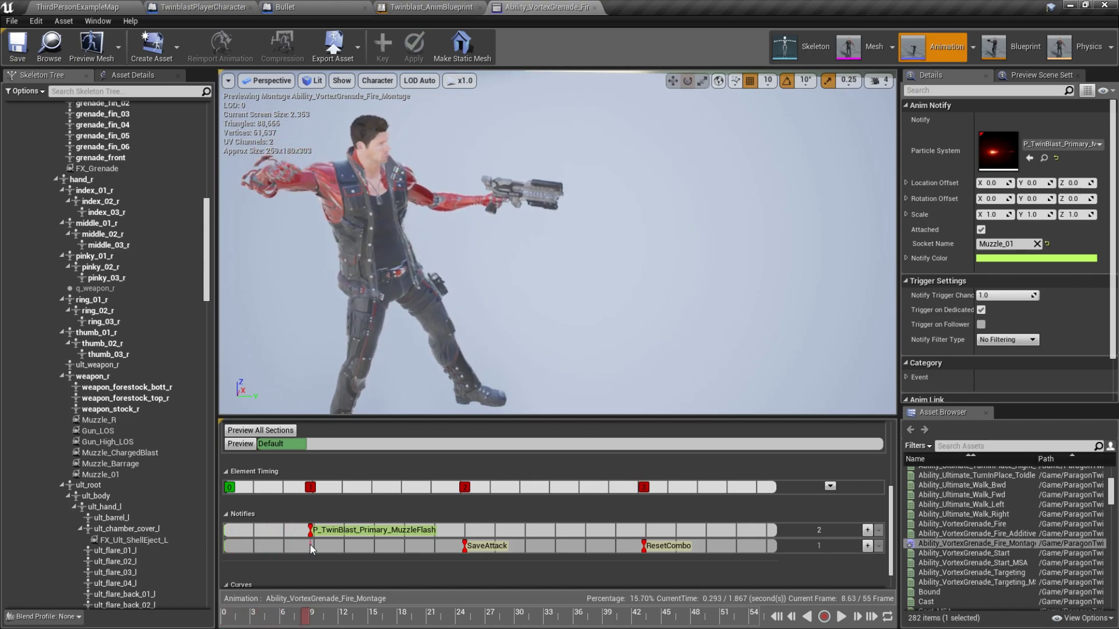
pyautogui.moveTo(362, 546); pyautogui.dragTo(232, 538)
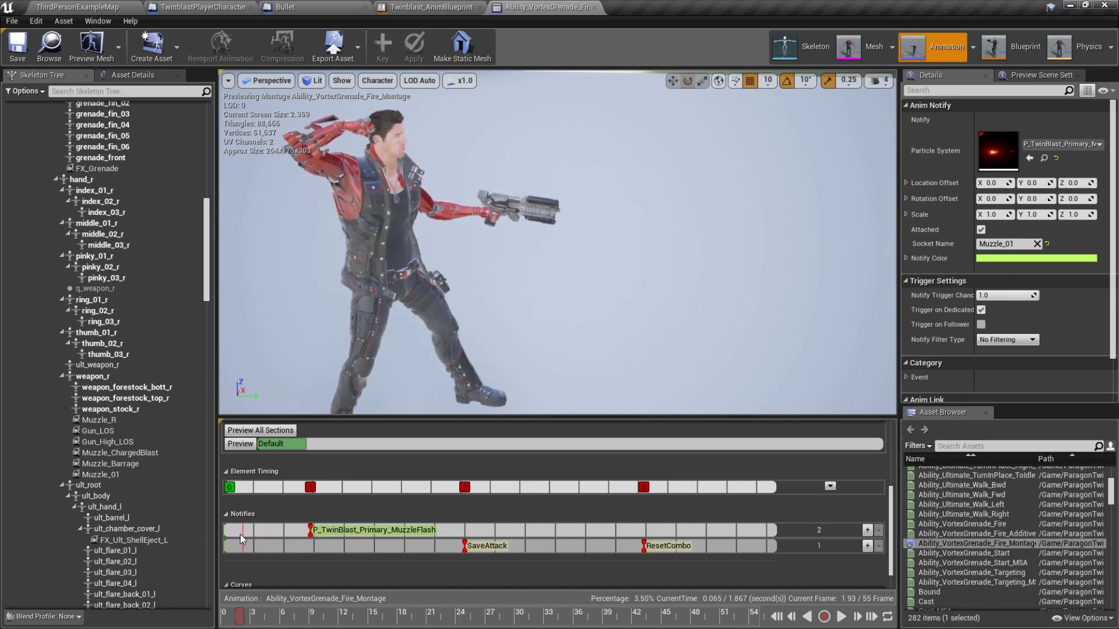
pyautogui.click(106, 6)
pyautogui.click(627, 47)
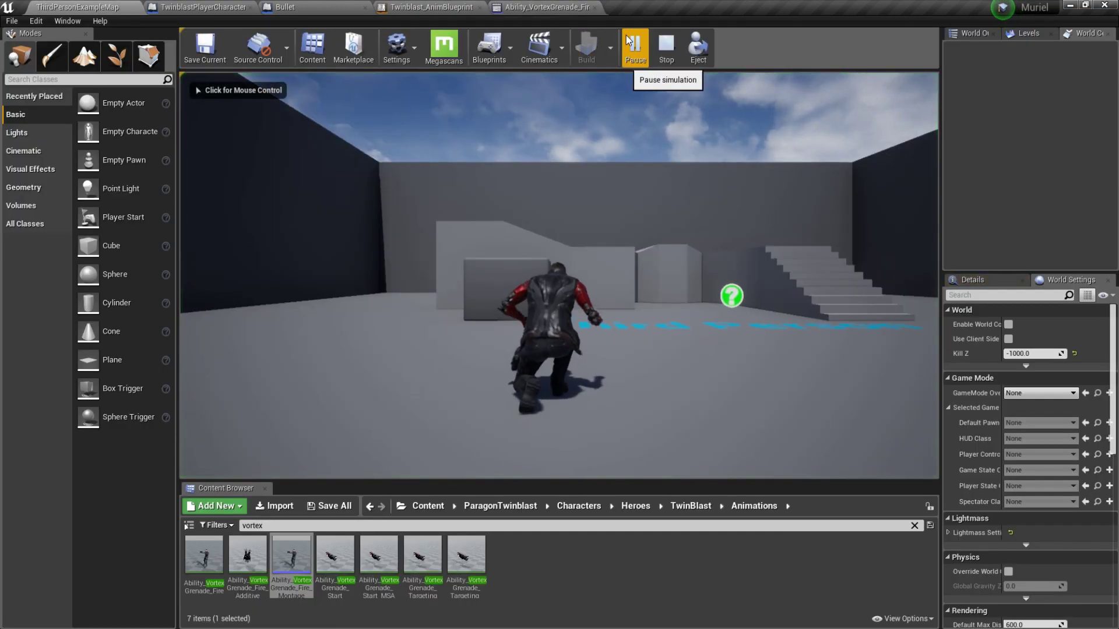
# Step: Pause and resume the play session, fire a test shot, then return to the fire montage
pyautogui.click(627, 37)
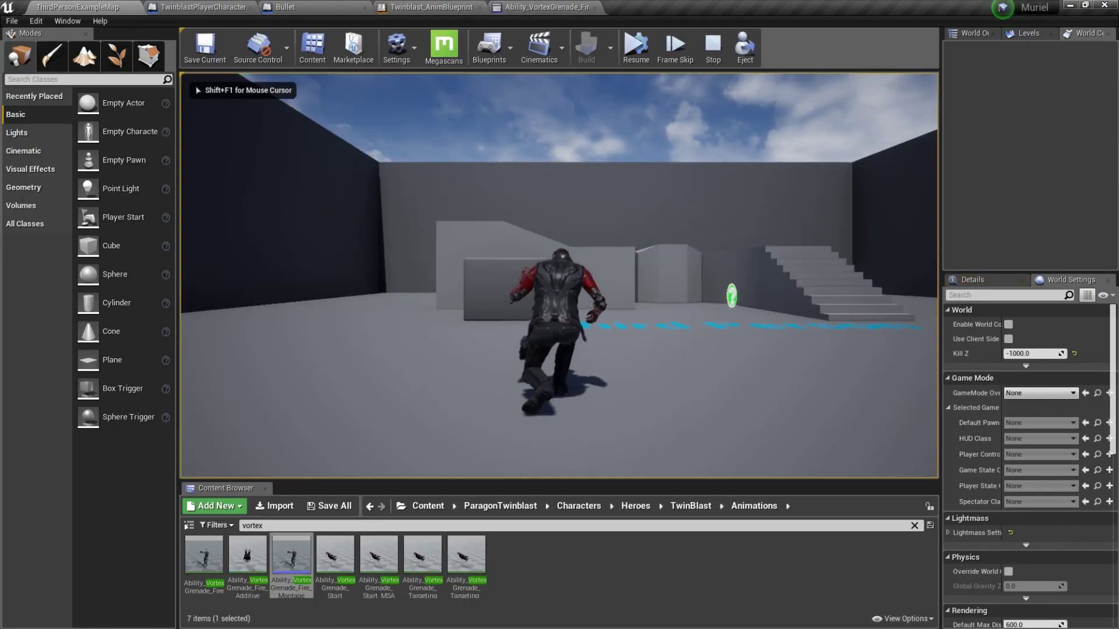
pyautogui.hotkey('shift', 'F1')
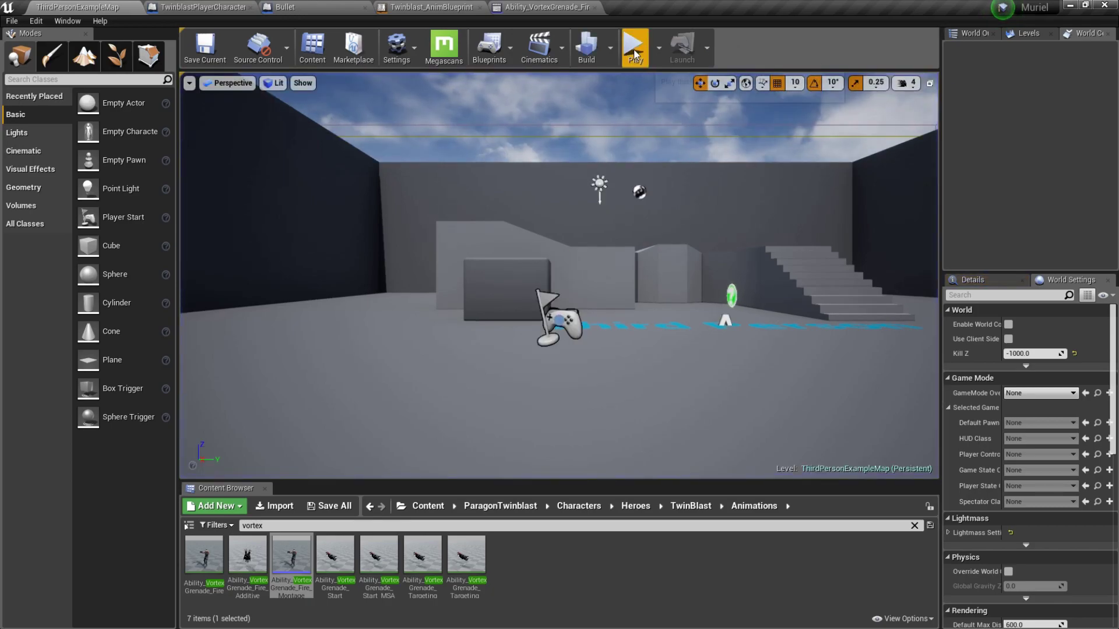
pyautogui.click(635, 47)
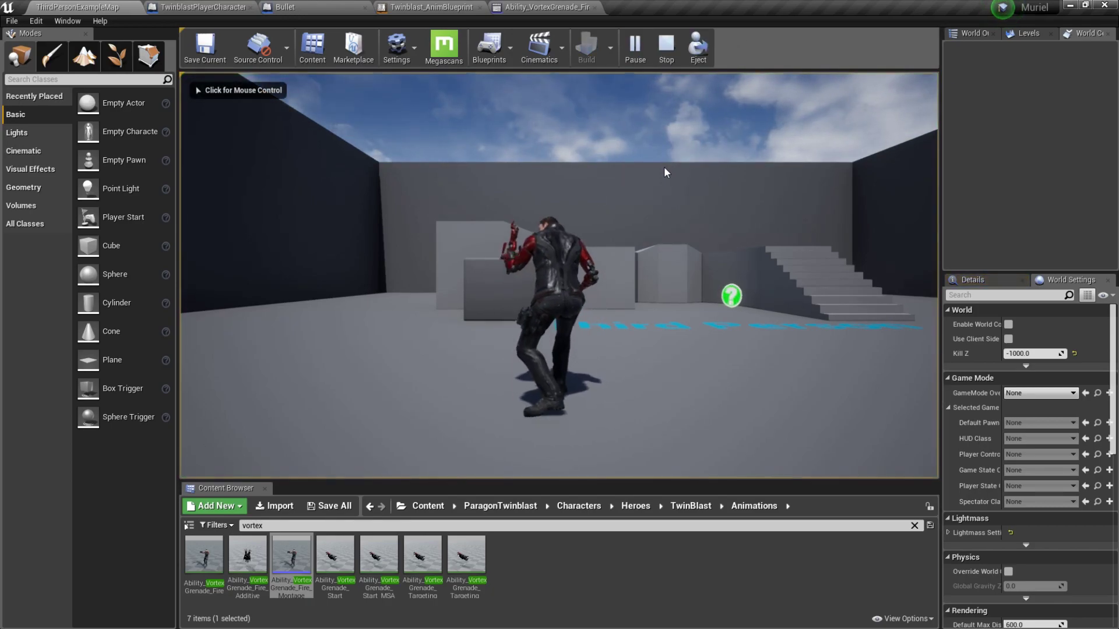
pyautogui.click(664, 166)
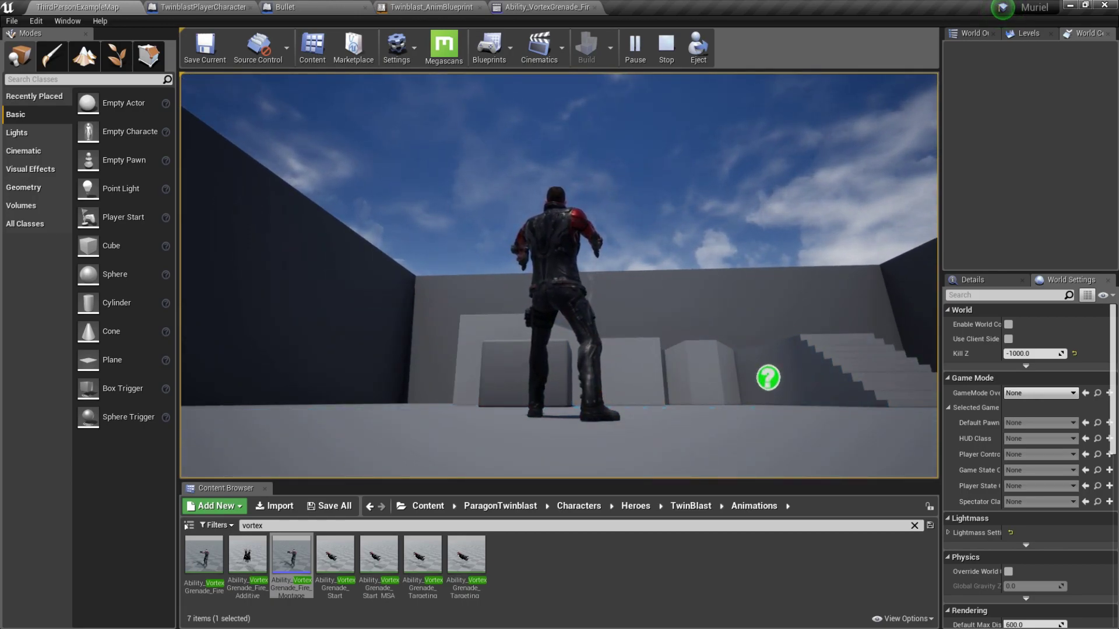
pyautogui.press('Escape')
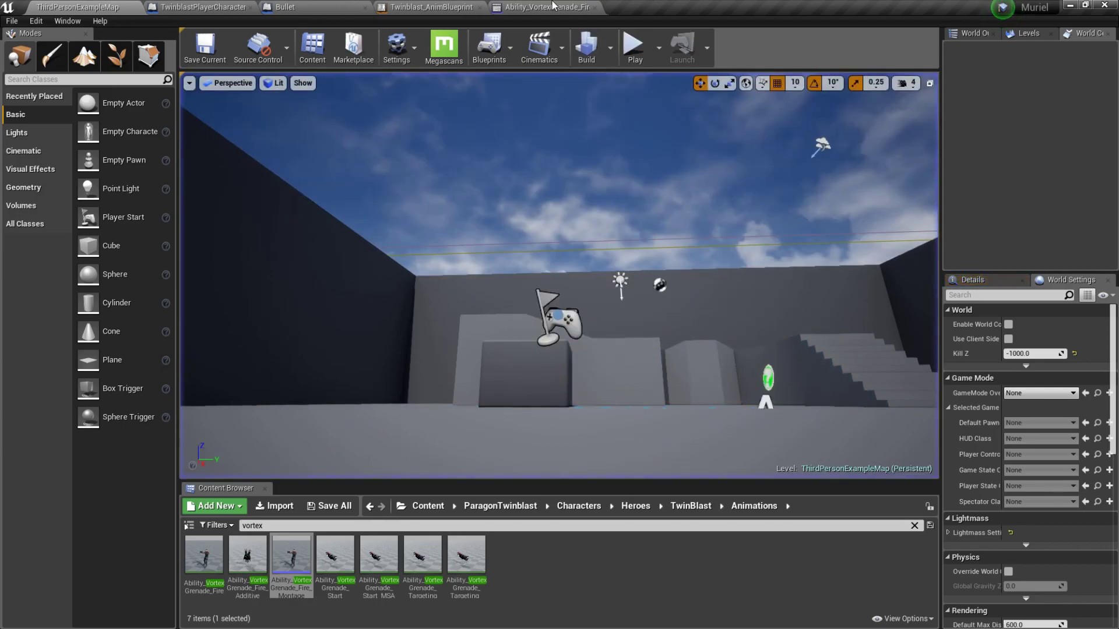
pyautogui.click(545, 7)
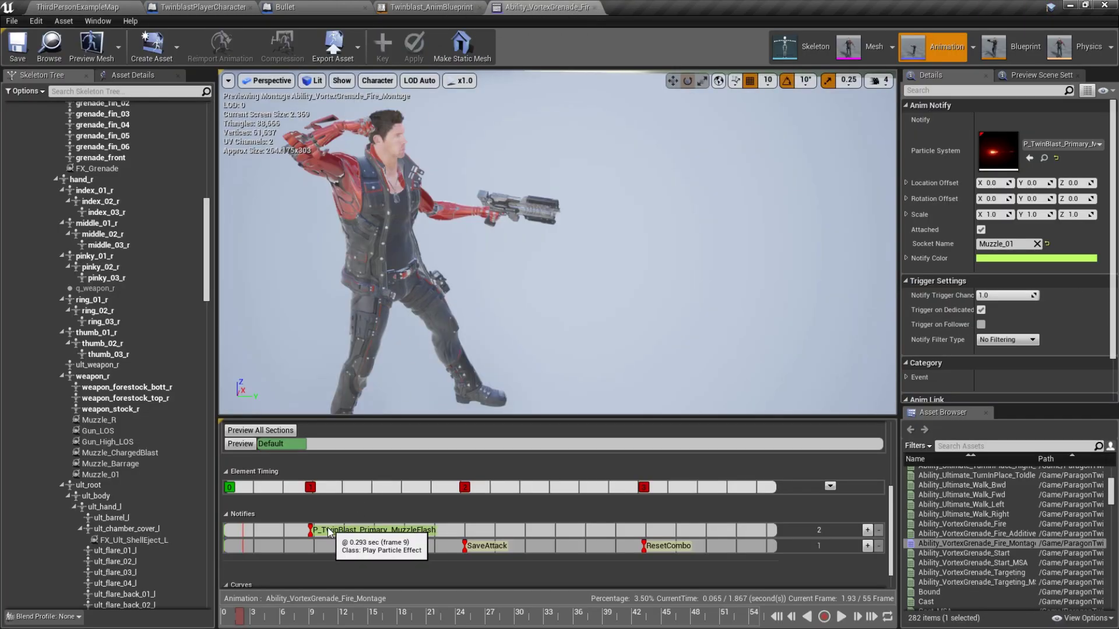
# Step: Drag the MuzzleFlash notify to frame 0 at the start of the Notifies track
pyautogui.moveTo(330, 532); pyautogui.dragTo(284, 530)
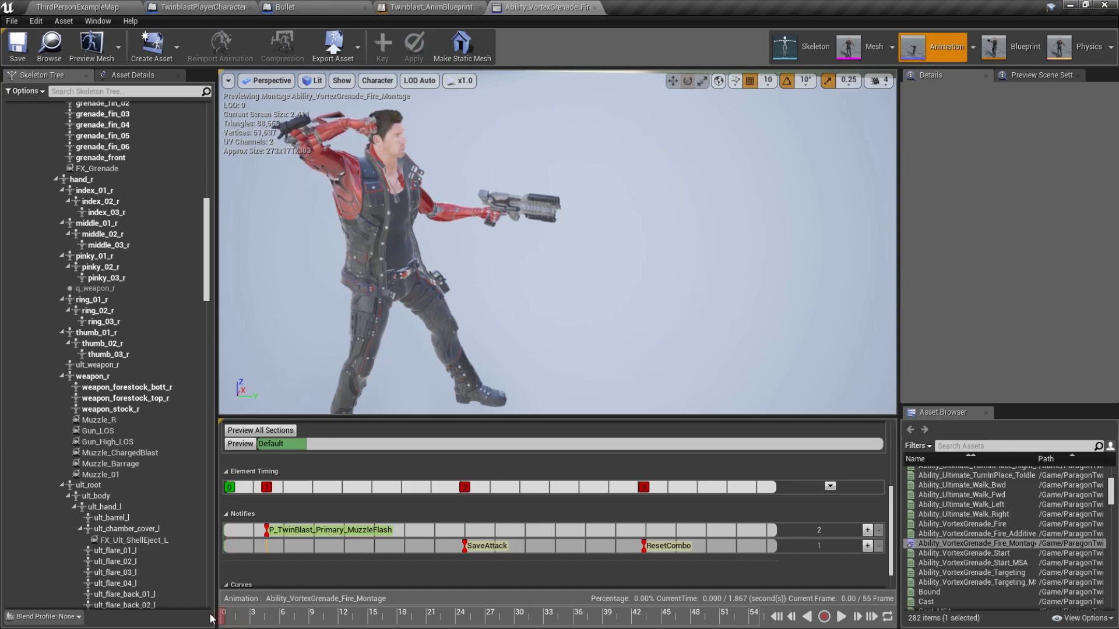
pyautogui.moveTo(230, 618); pyautogui.dragTo(239, 618)
pyautogui.moveTo(281, 535); pyautogui.dragTo(243, 537)
pyautogui.moveTo(239, 616); pyautogui.dragTo(224, 616)
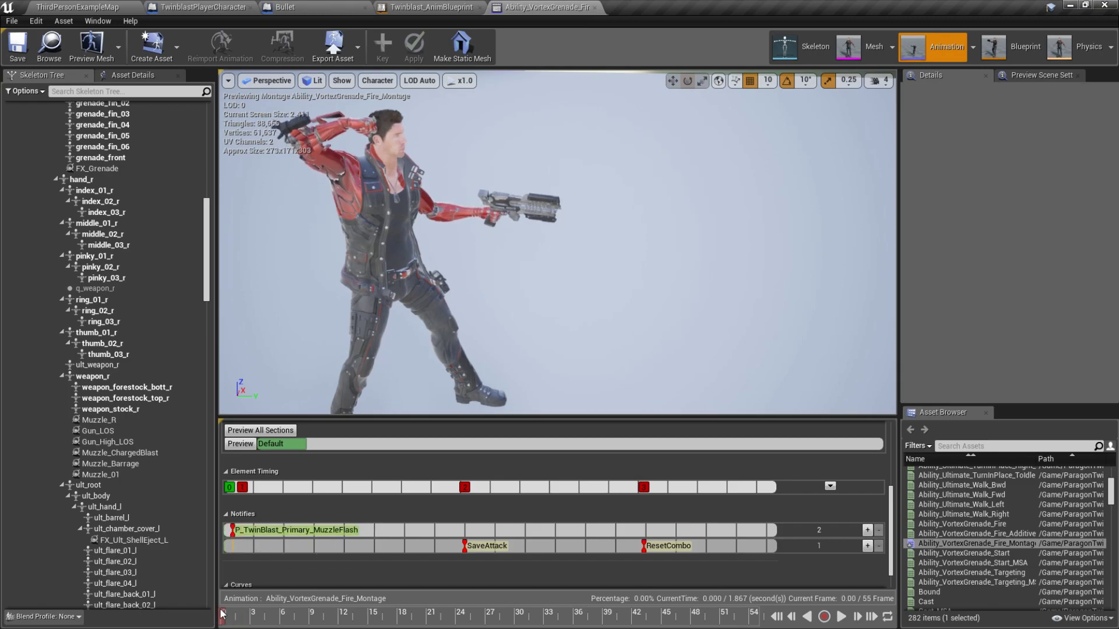
pyautogui.click(230, 614)
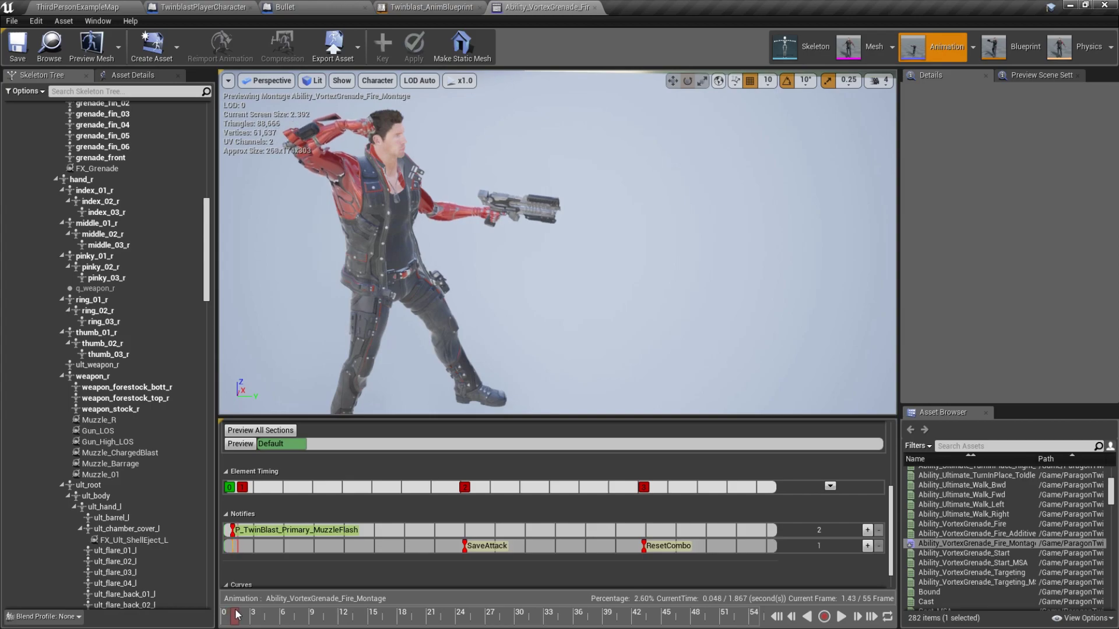
pyautogui.click(227, 534)
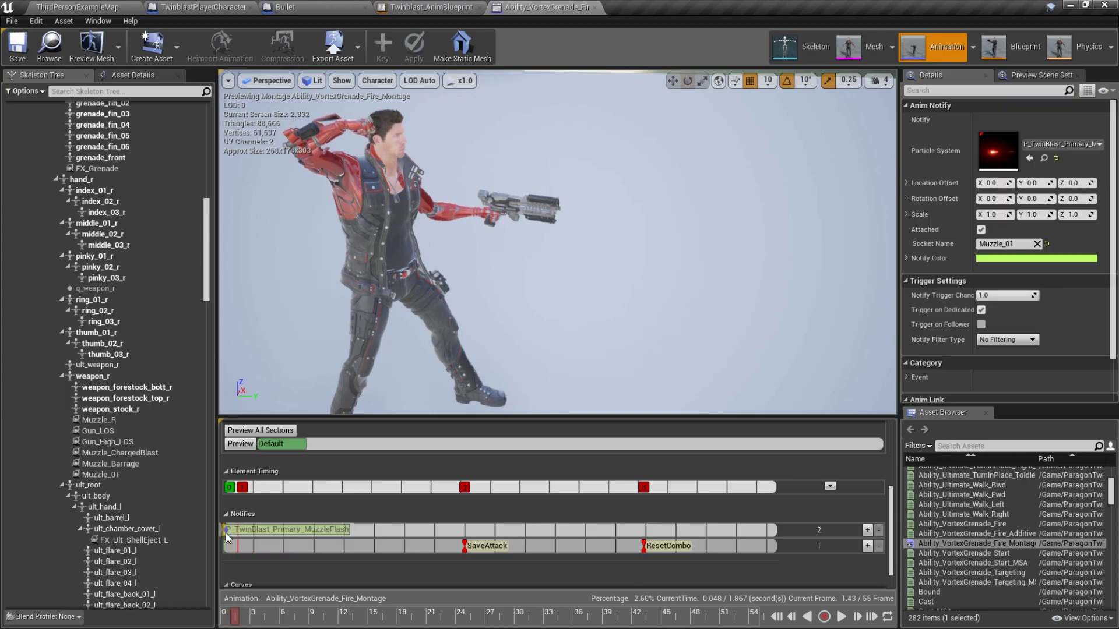
pyautogui.moveTo(237, 533); pyautogui.dragTo(240, 534)
pyautogui.click(238, 612)
# Step: Preview the montage from frame 0, then start a play test of the level
pyautogui.moveTo(238, 612); pyautogui.dragTo(191, 590)
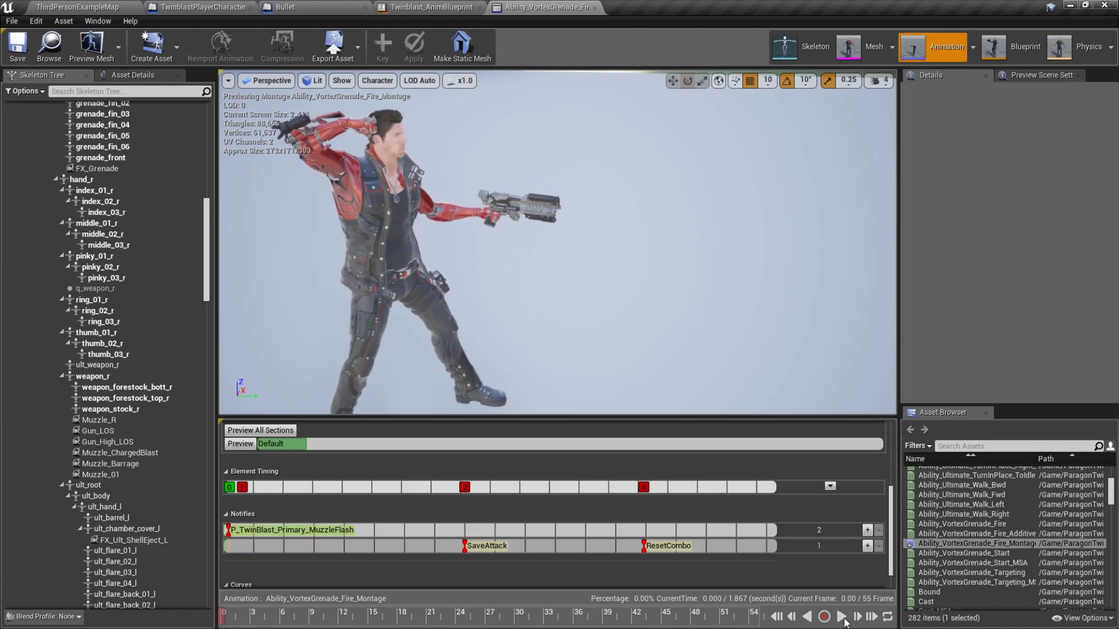
pyautogui.click(842, 618)
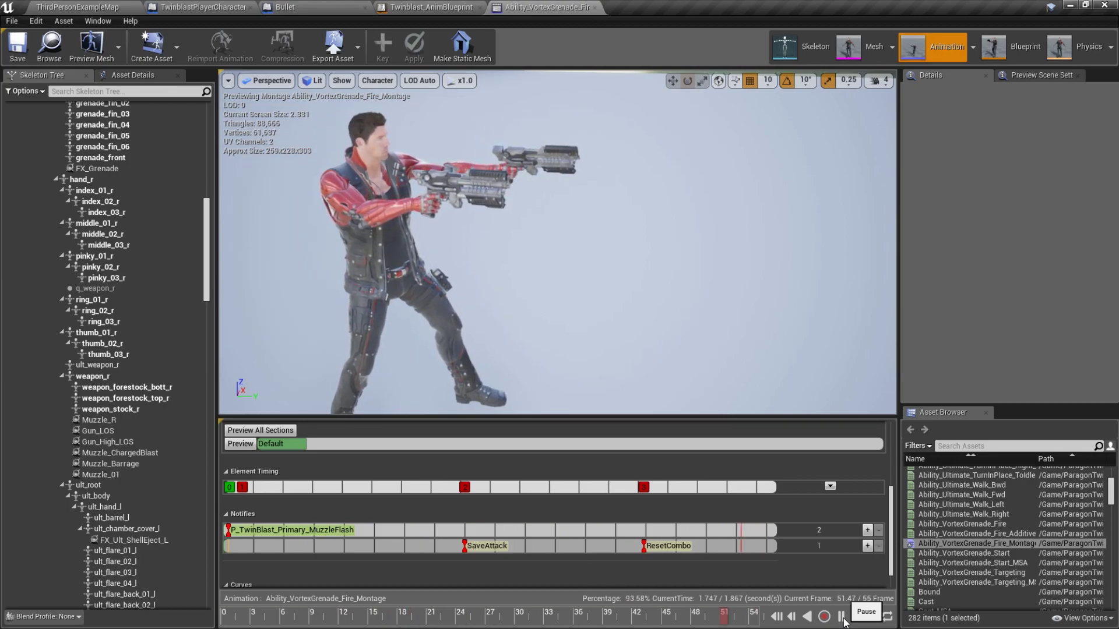
pyautogui.click(842, 618)
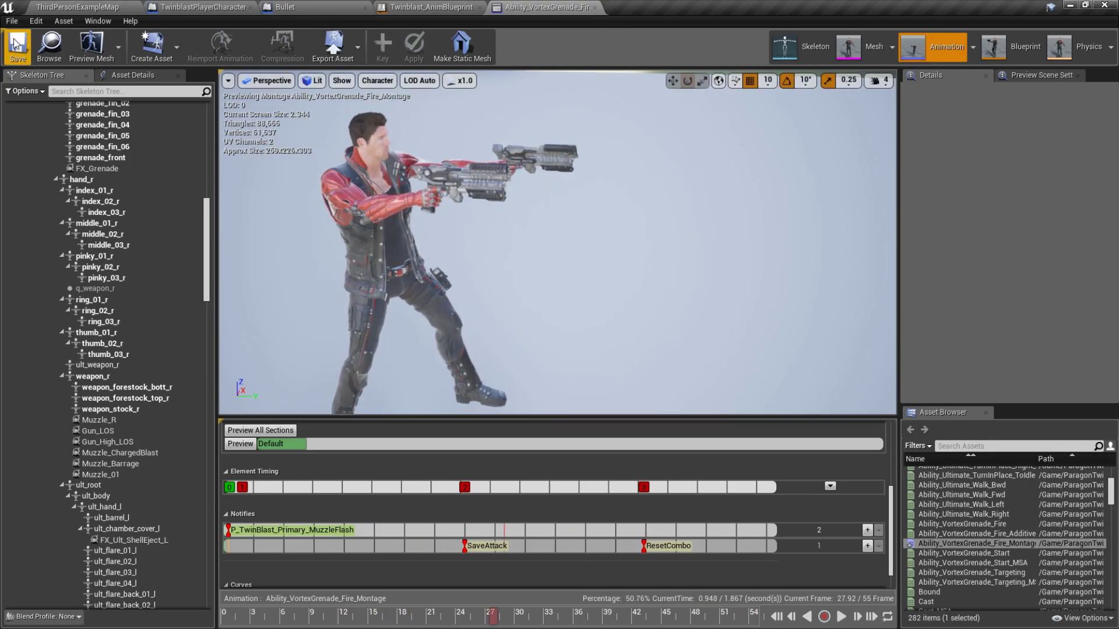
pyautogui.click(76, 7)
pyautogui.click(622, 47)
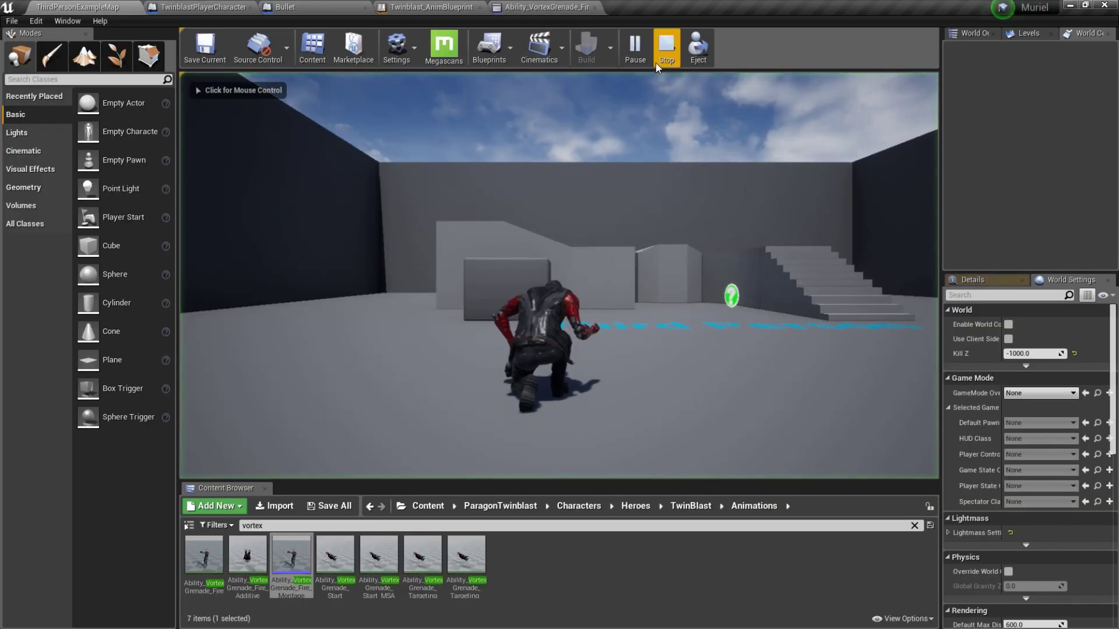
# Step: Run up the stairs and fire the ability with E in game, then return to the Bullet blueprint
pyautogui.click(646, 175)
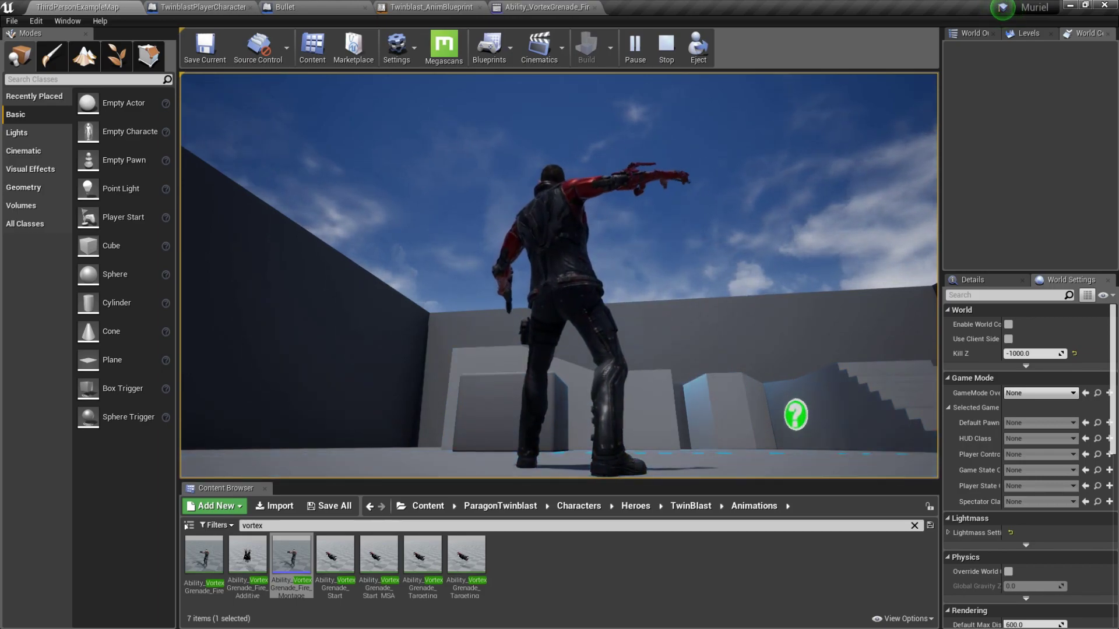
pyautogui.press('w')
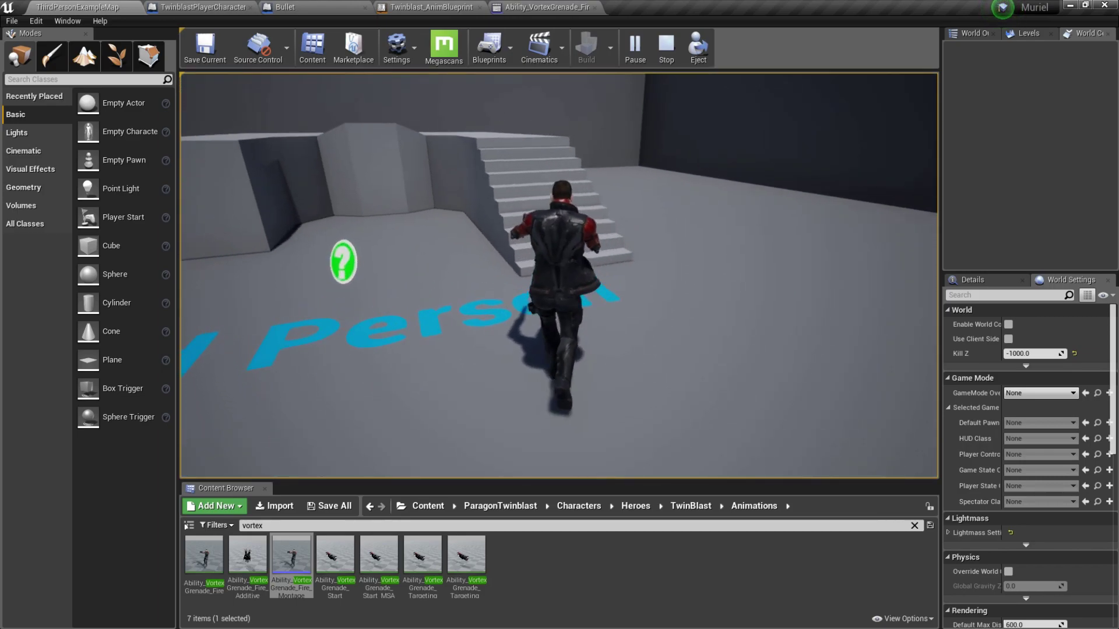
pyautogui.press('e')
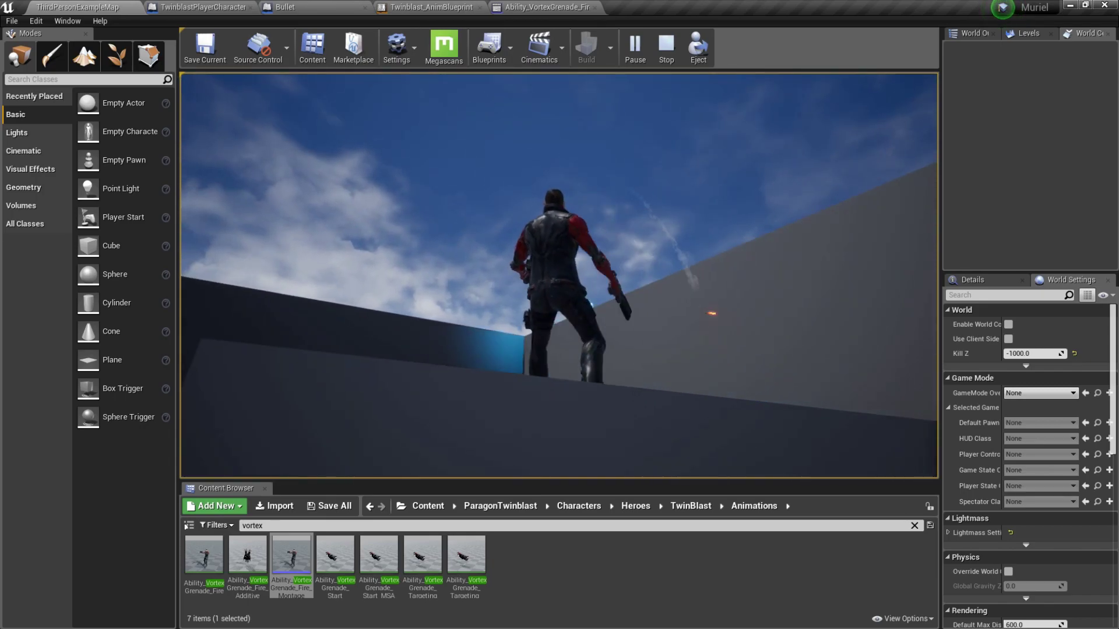
pyautogui.press('w')
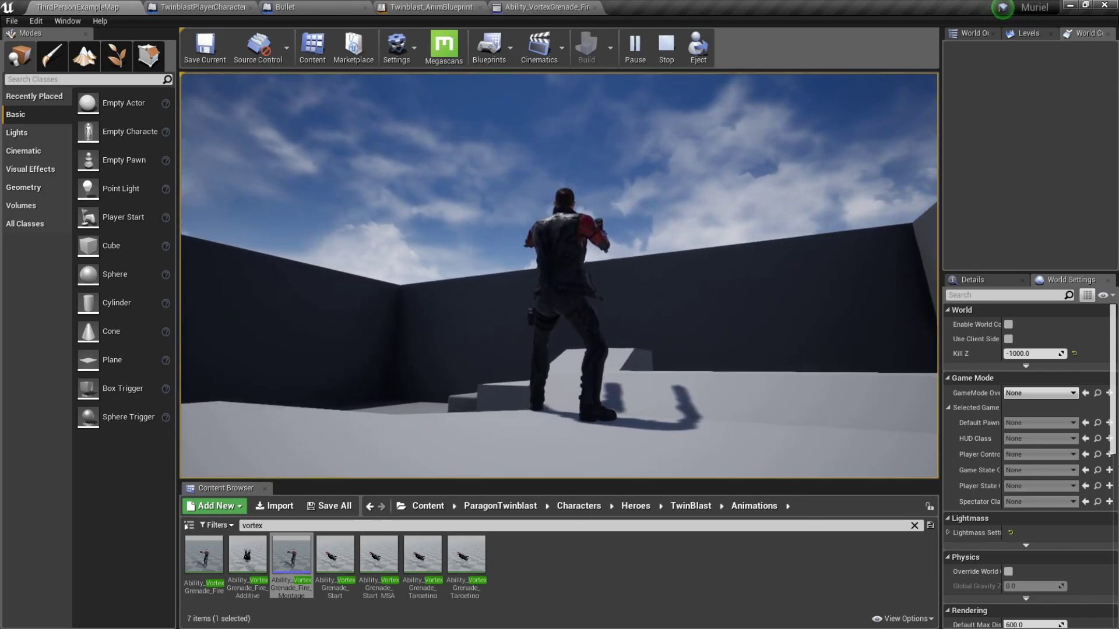
pyautogui.press('e')
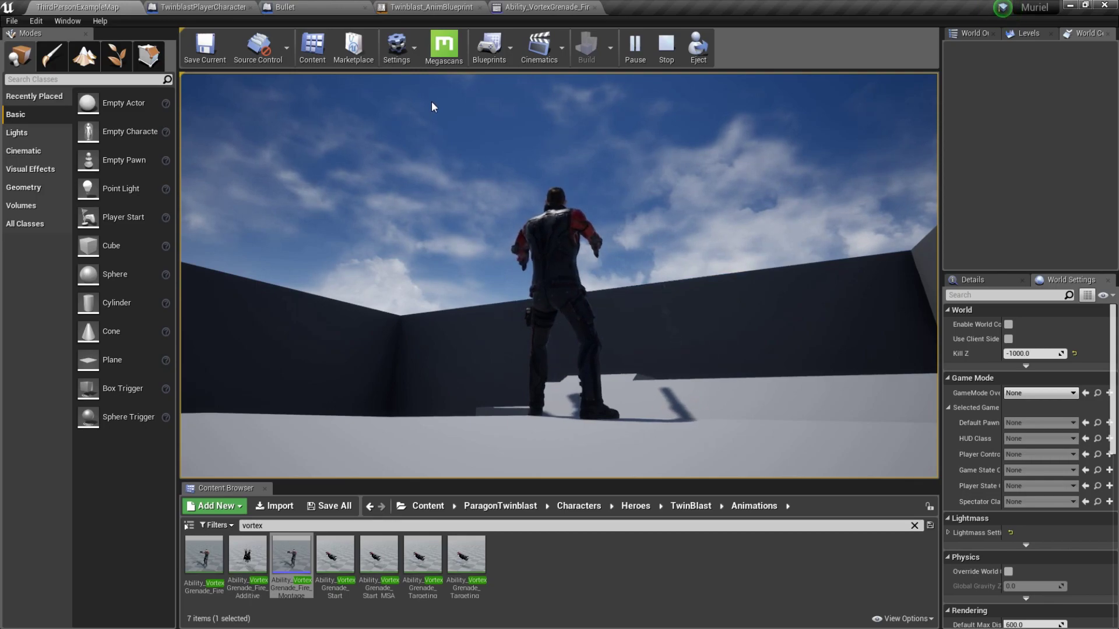
pyautogui.click(233, 7)
pyautogui.click(315, 7)
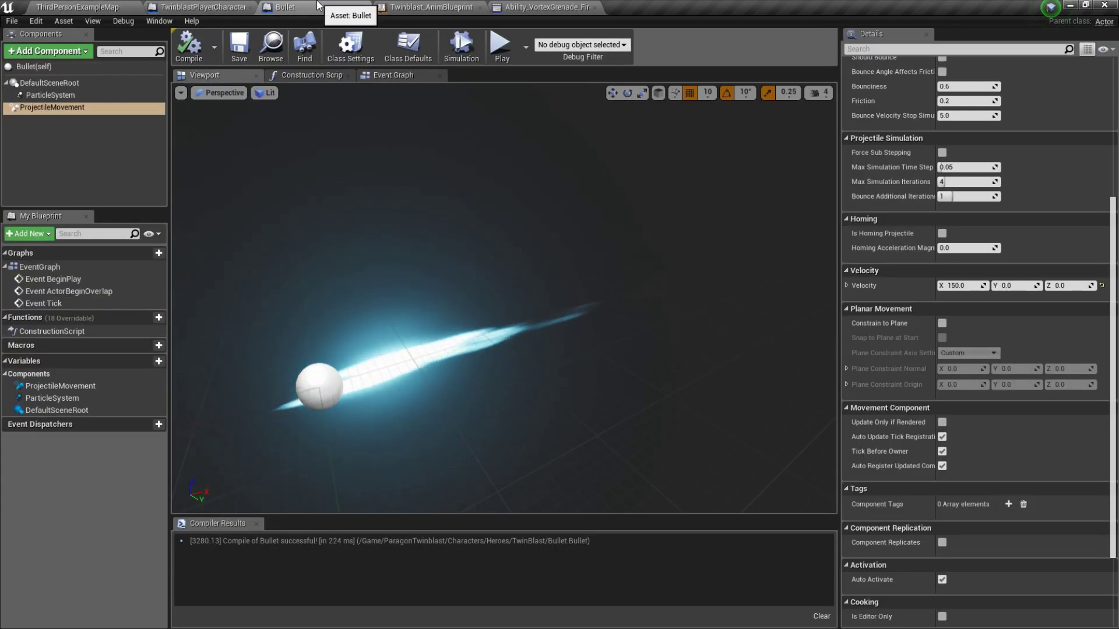
# Step: Add a Play Sound notify at the start of the fire montage's second notify track
pyautogui.click(431, 7)
pyautogui.click(525, 7)
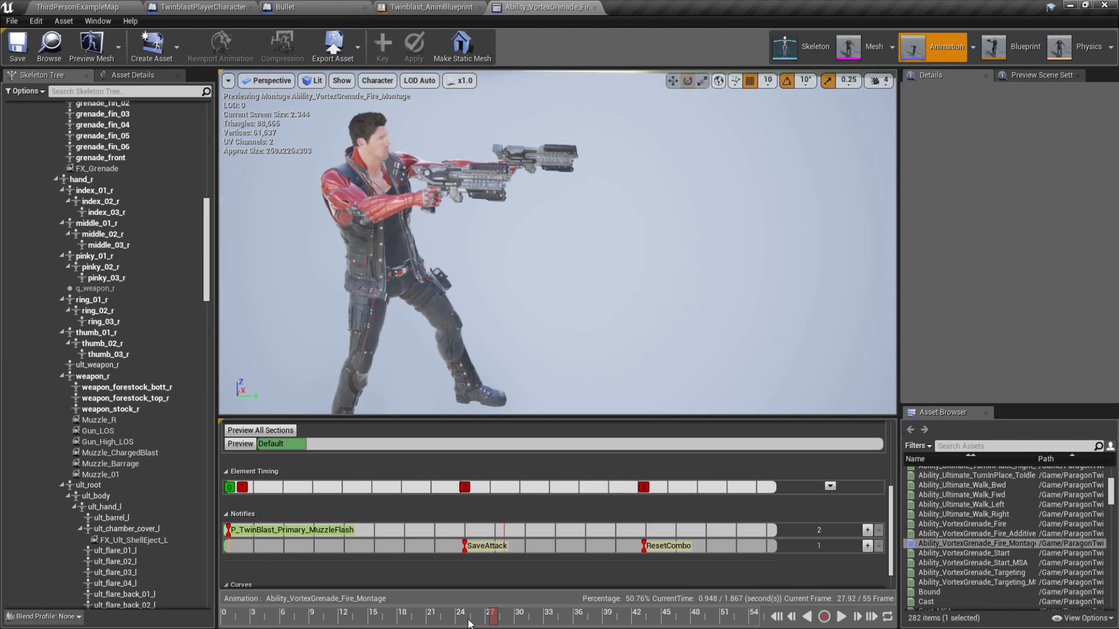
pyautogui.moveTo(488, 621)
pyautogui.mouseDown()
pyautogui.moveTo(217, 600)
pyautogui.moveTo(243, 606)
pyautogui.mouseUp()
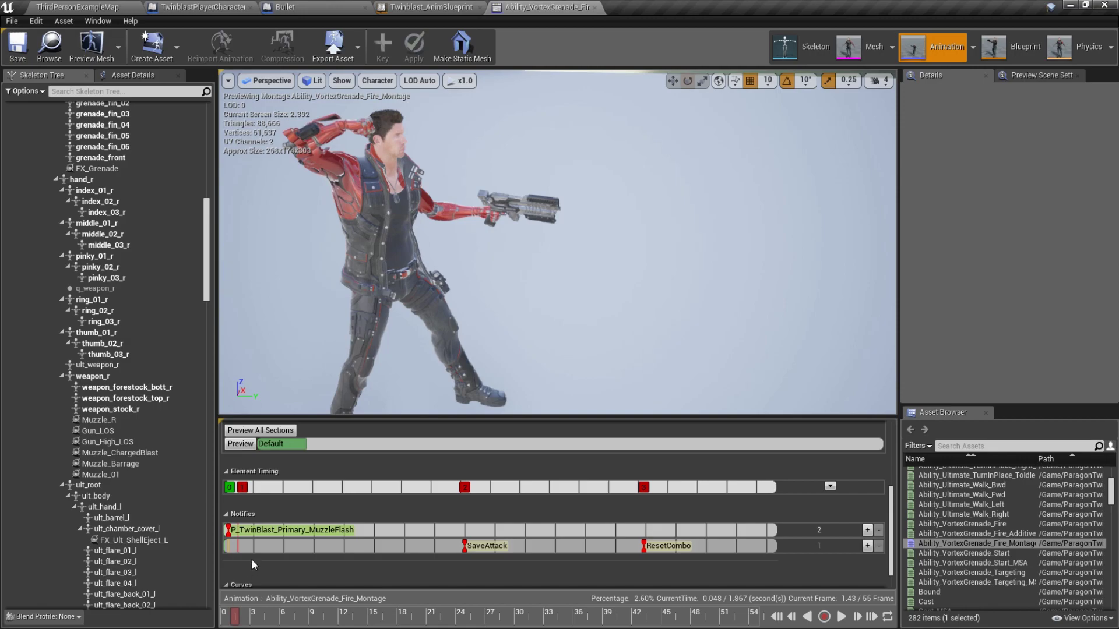
pyautogui.rightClick(236, 545)
pyautogui.moveTo(272, 560)
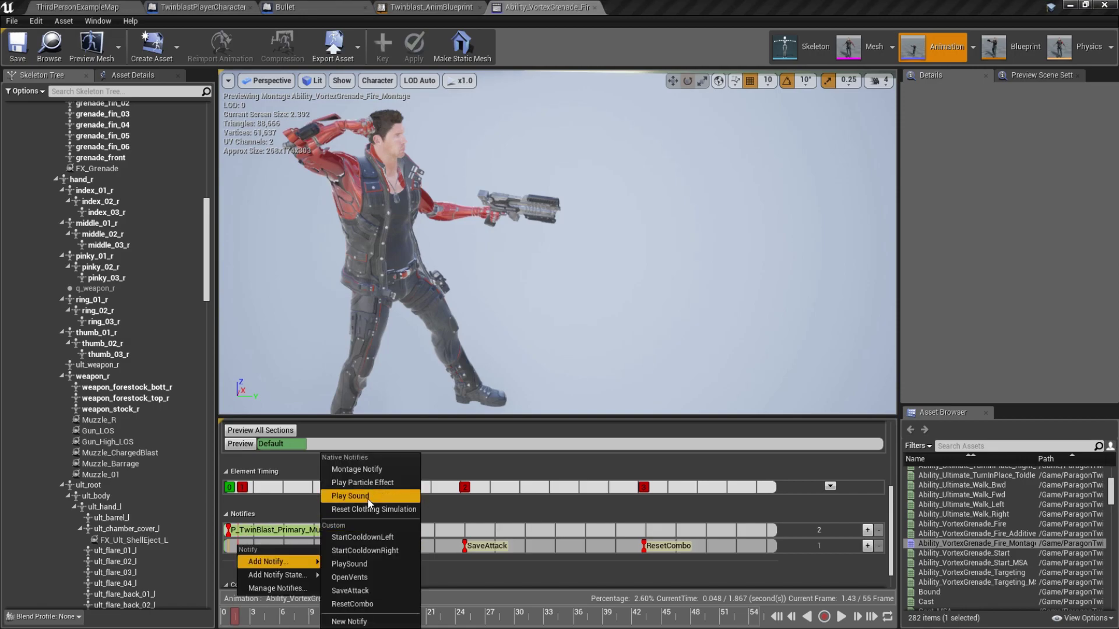
pyautogui.click(369, 496)
pyautogui.click(248, 547)
# Step: Nudge the sound notify slightly later and set its Sound to blaster
pyautogui.moveTo(249, 553); pyautogui.dragTo(251, 553)
pyautogui.click(505, 403)
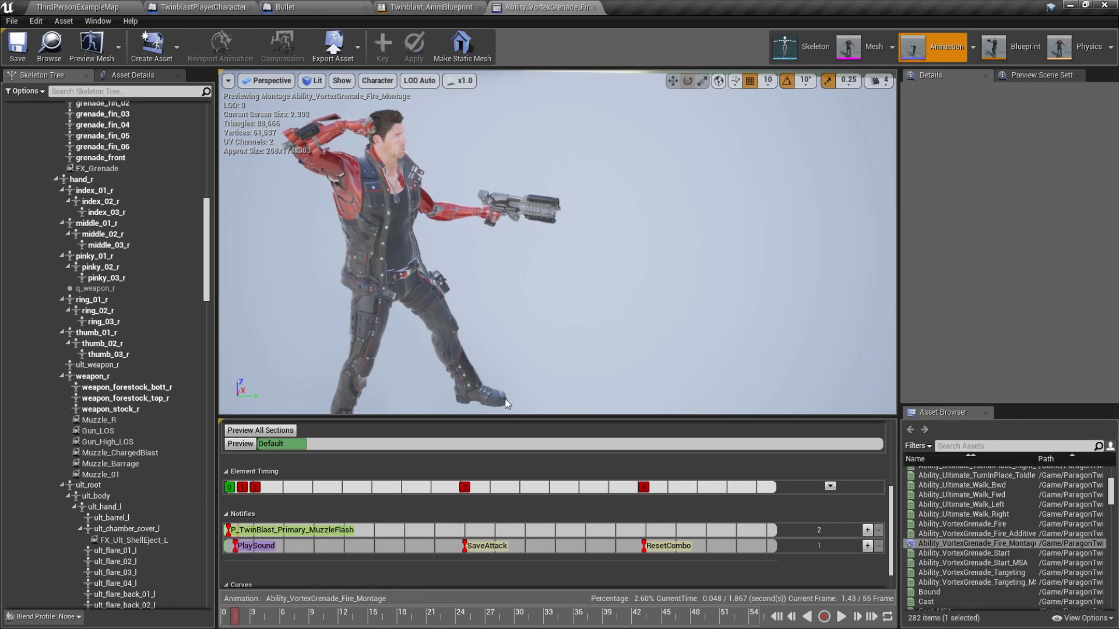
pyautogui.click(260, 553)
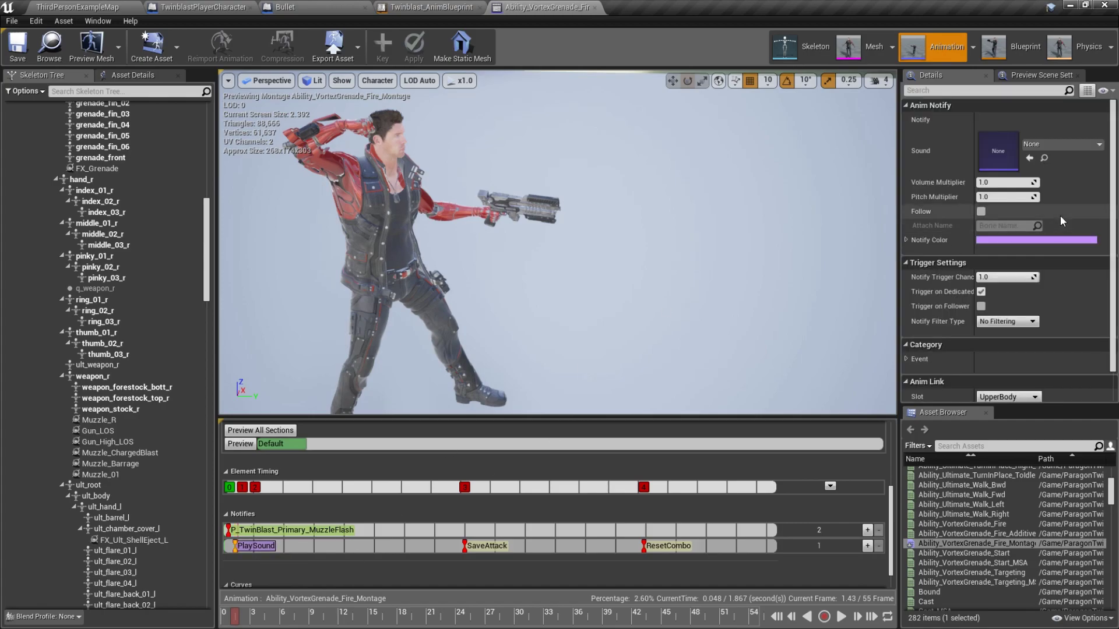
pyautogui.click(1045, 148)
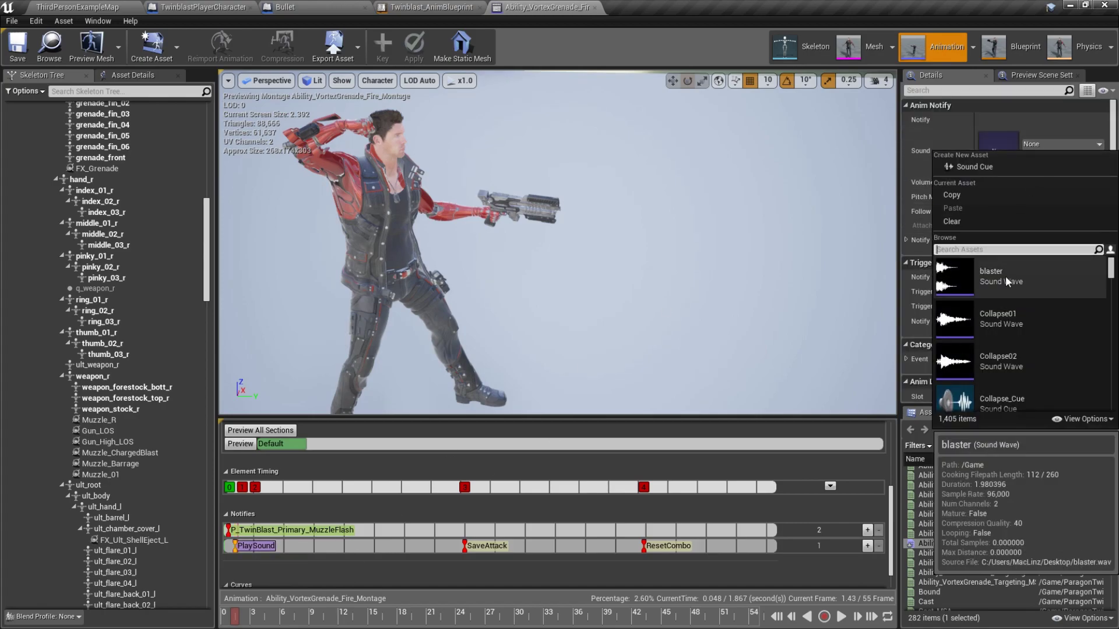
pyautogui.click(1005, 275)
# Step: Save the fire montage and start a test play of the level
pyautogui.click(13, 55)
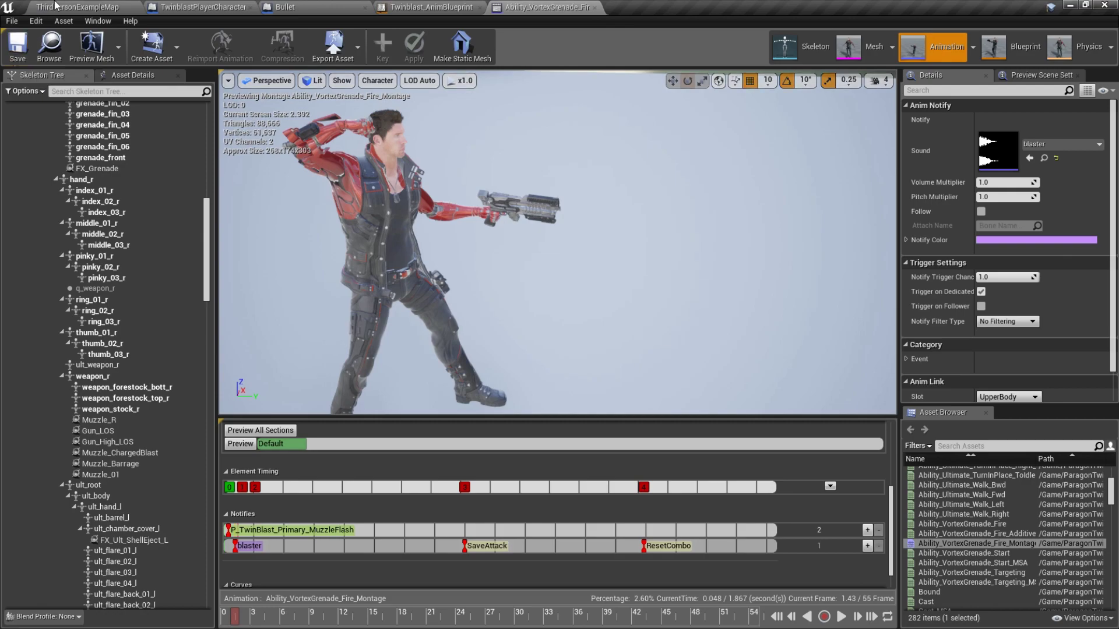
pyautogui.click(78, 7)
pyautogui.click(635, 47)
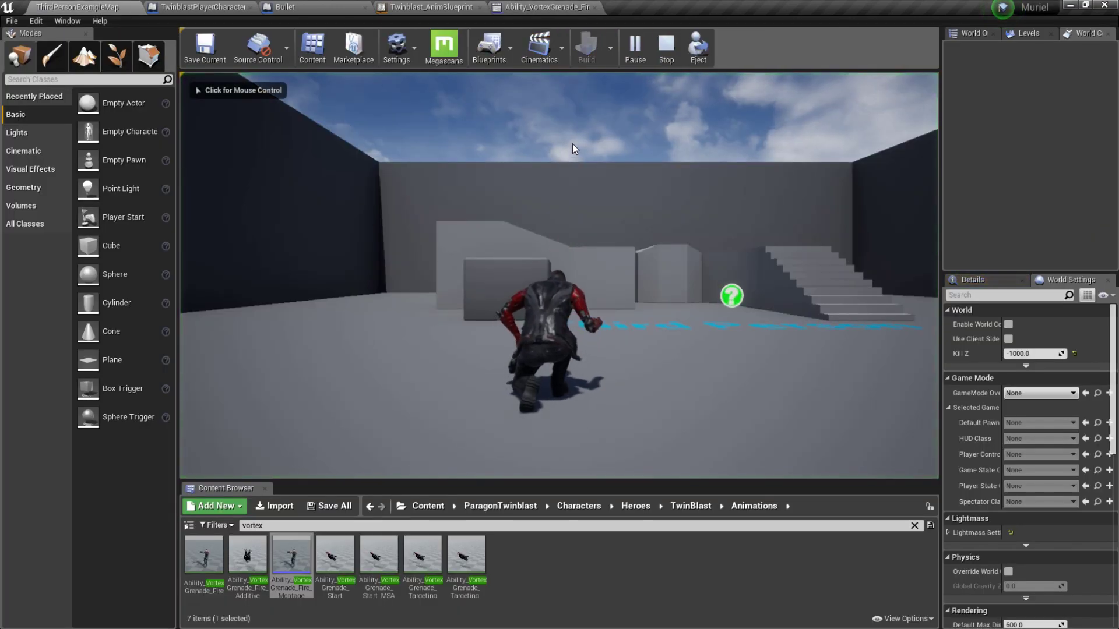
# Step: Fire the blaster in-game to check the muzzle flash and blaster sound, then stop the test play
pyautogui.click(575, 142)
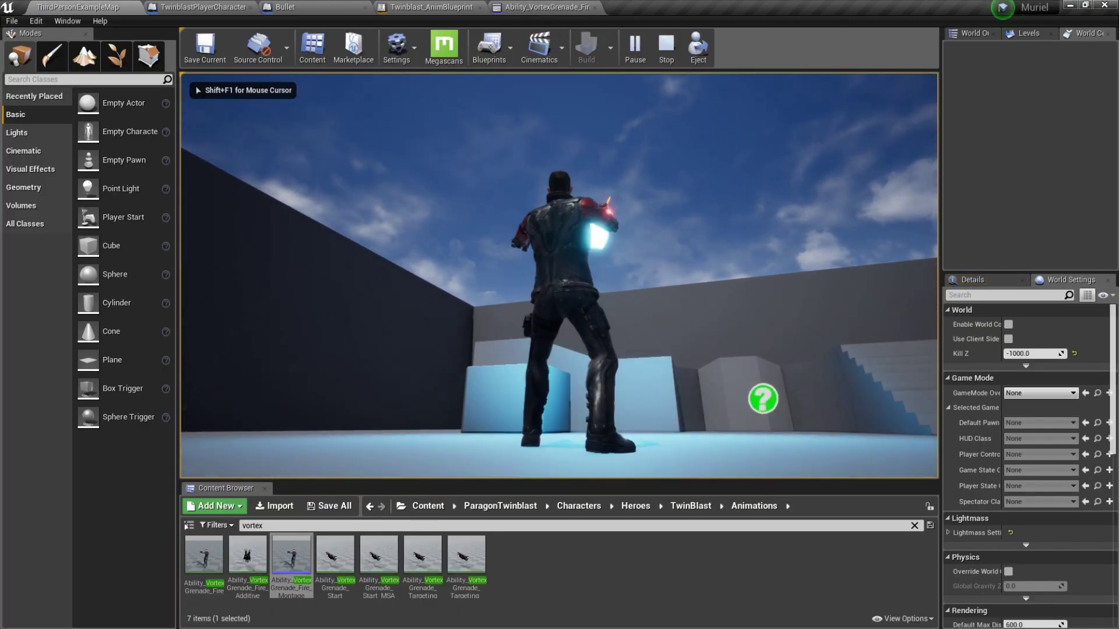
pyautogui.press('w')
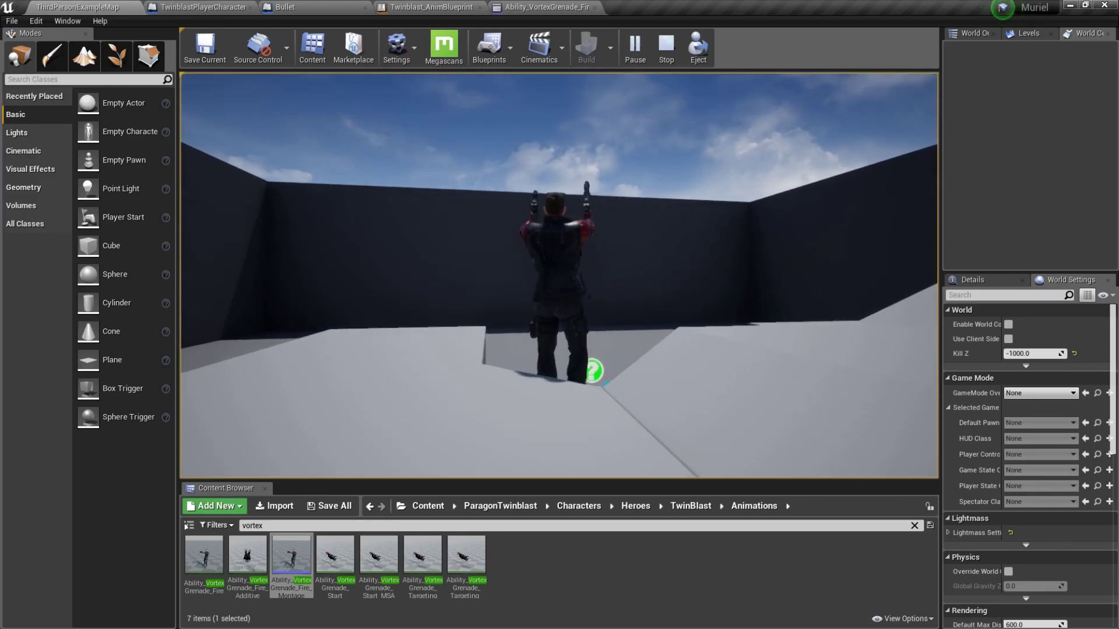
pyautogui.press('Escape')
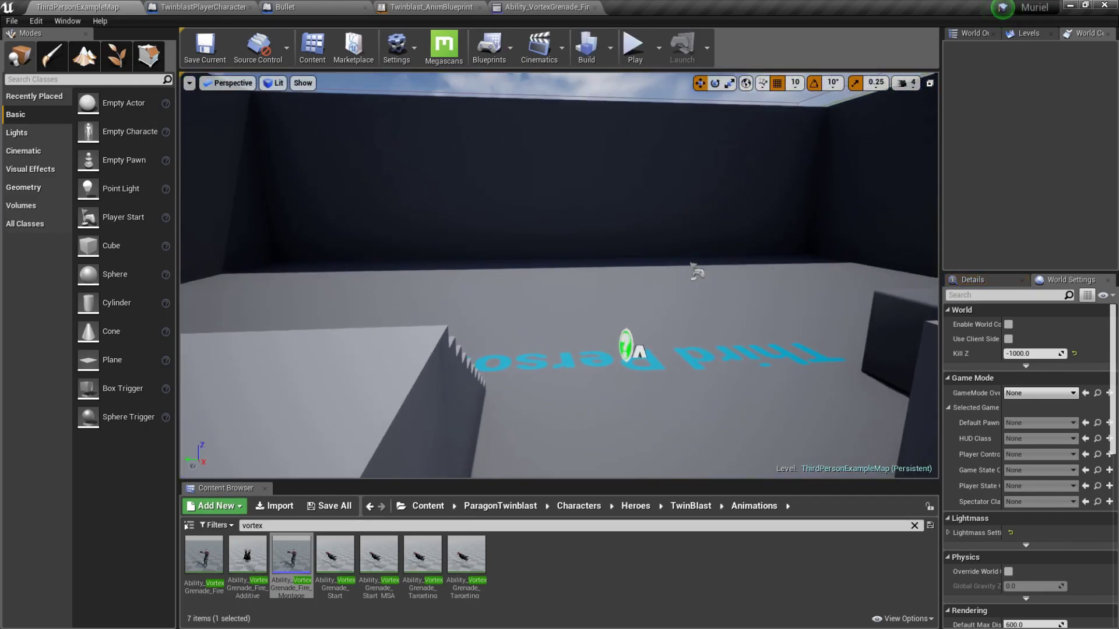